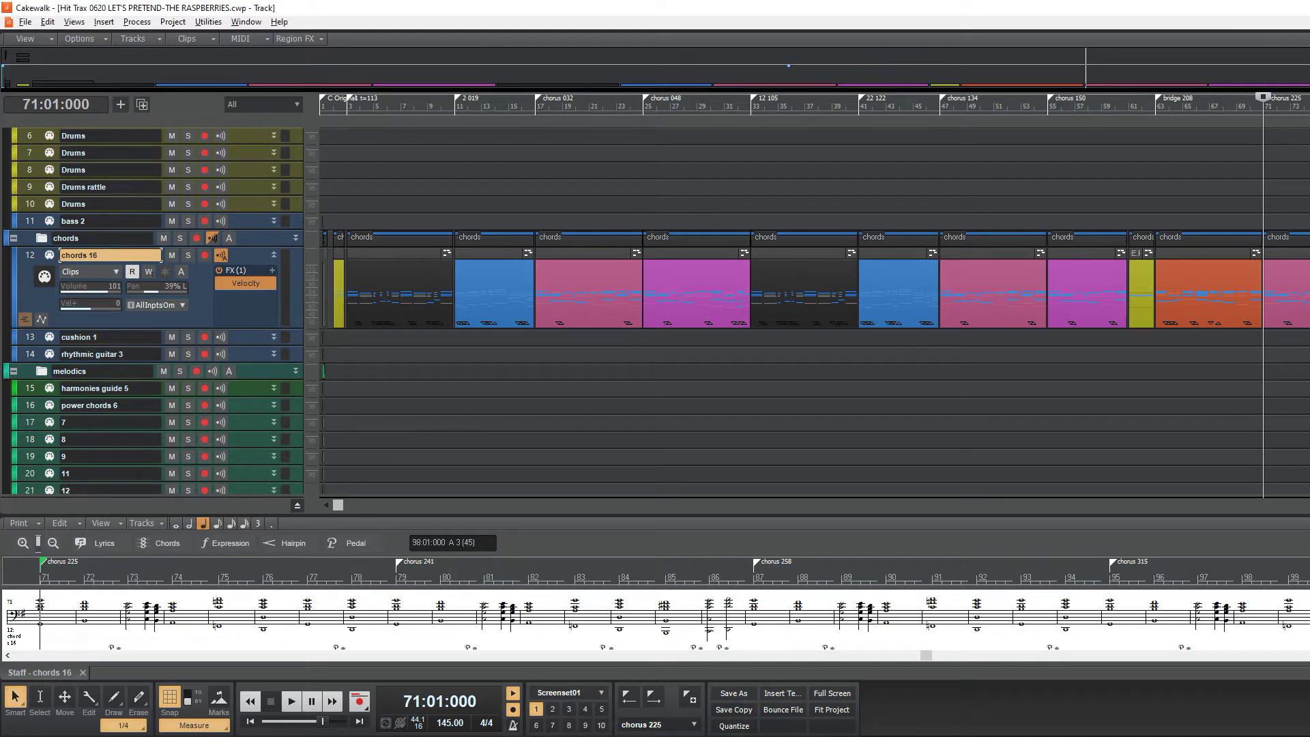
# Step: Play the first few seconds of the Let's Pretend reference song in Winamp, then pause it
pyautogui.hotkey('alt', 'Tab')
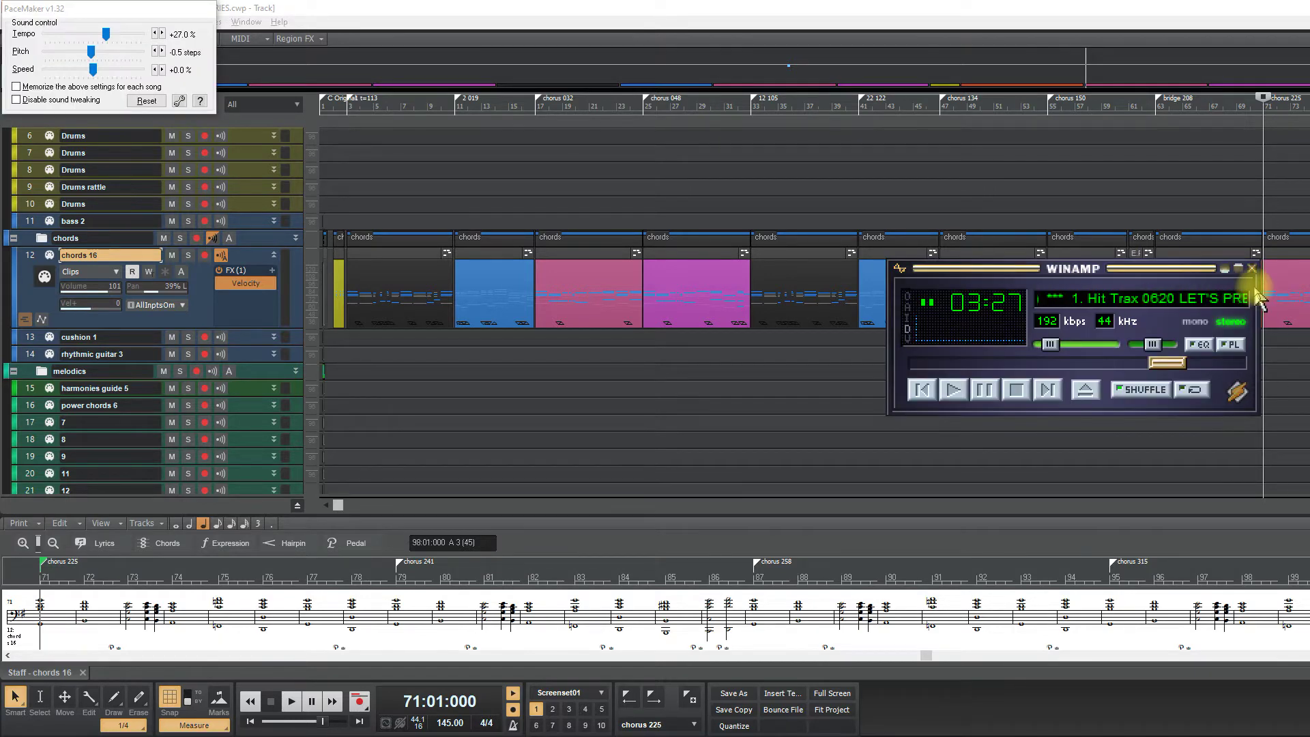
pyautogui.hotkey('ctrl', 'shift', 'space')
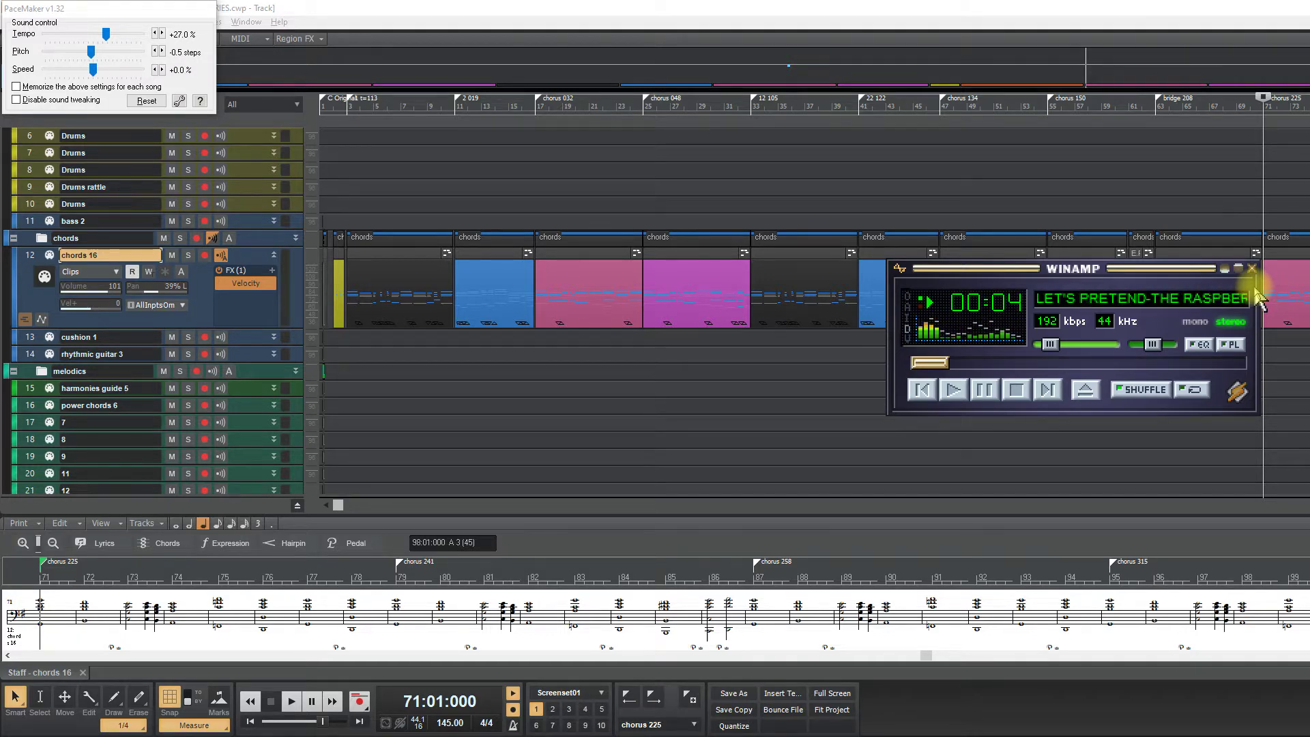
pyautogui.press('space')
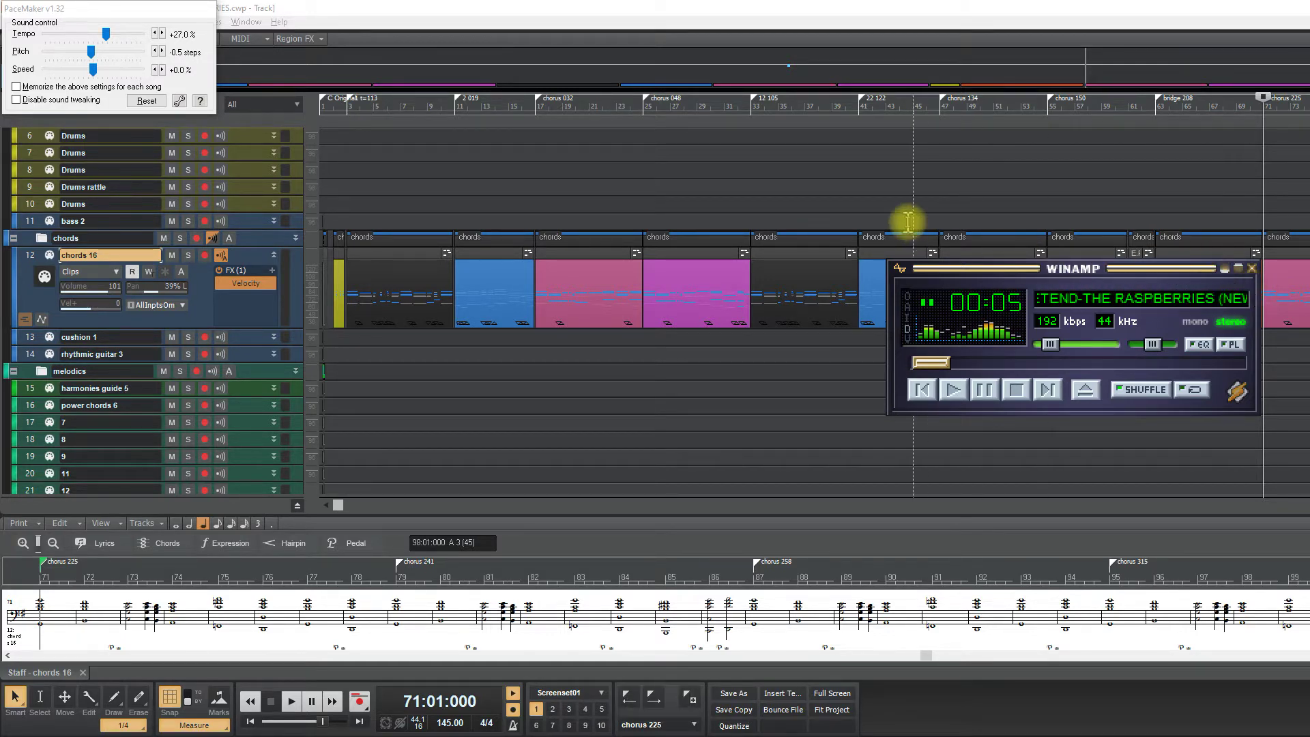
pyautogui.scroll(2, 416, 170)
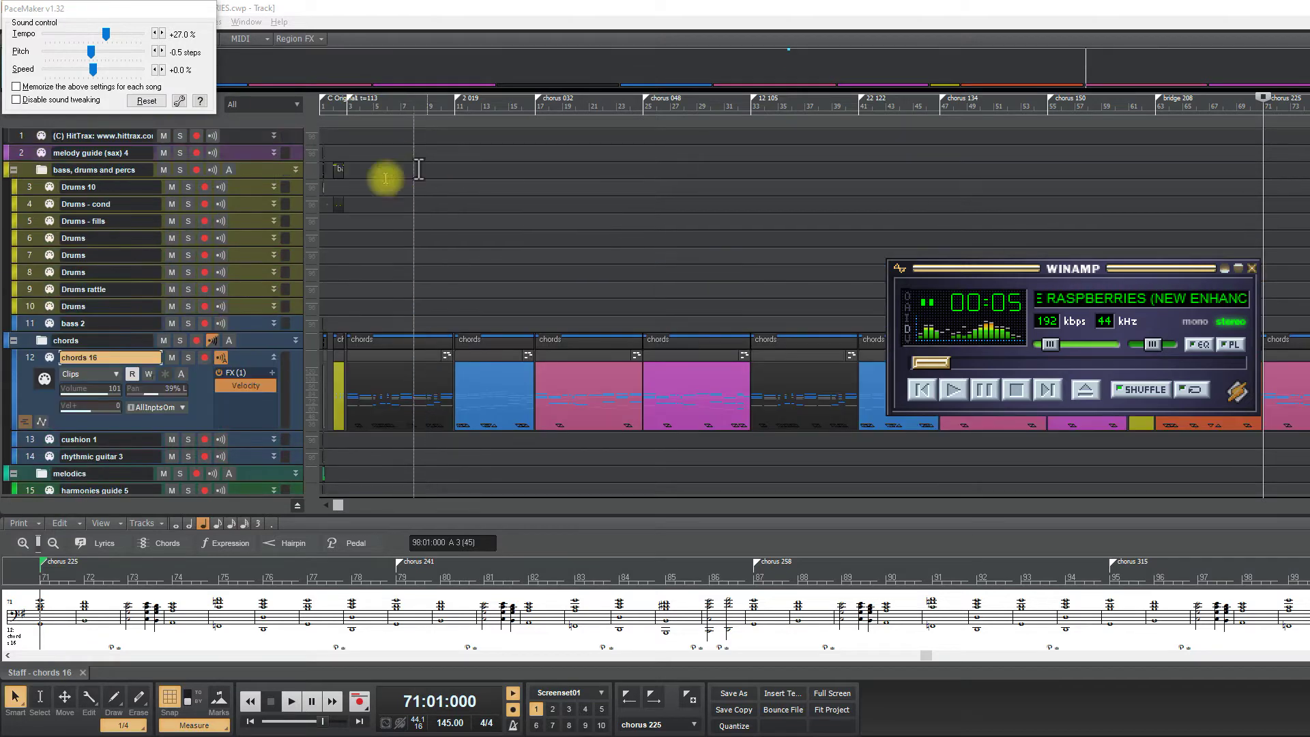
# Step: Play Drums 10 from measure 3 in Cakewalk, then pause the reference song in Winamp
pyautogui.click(241, 187)
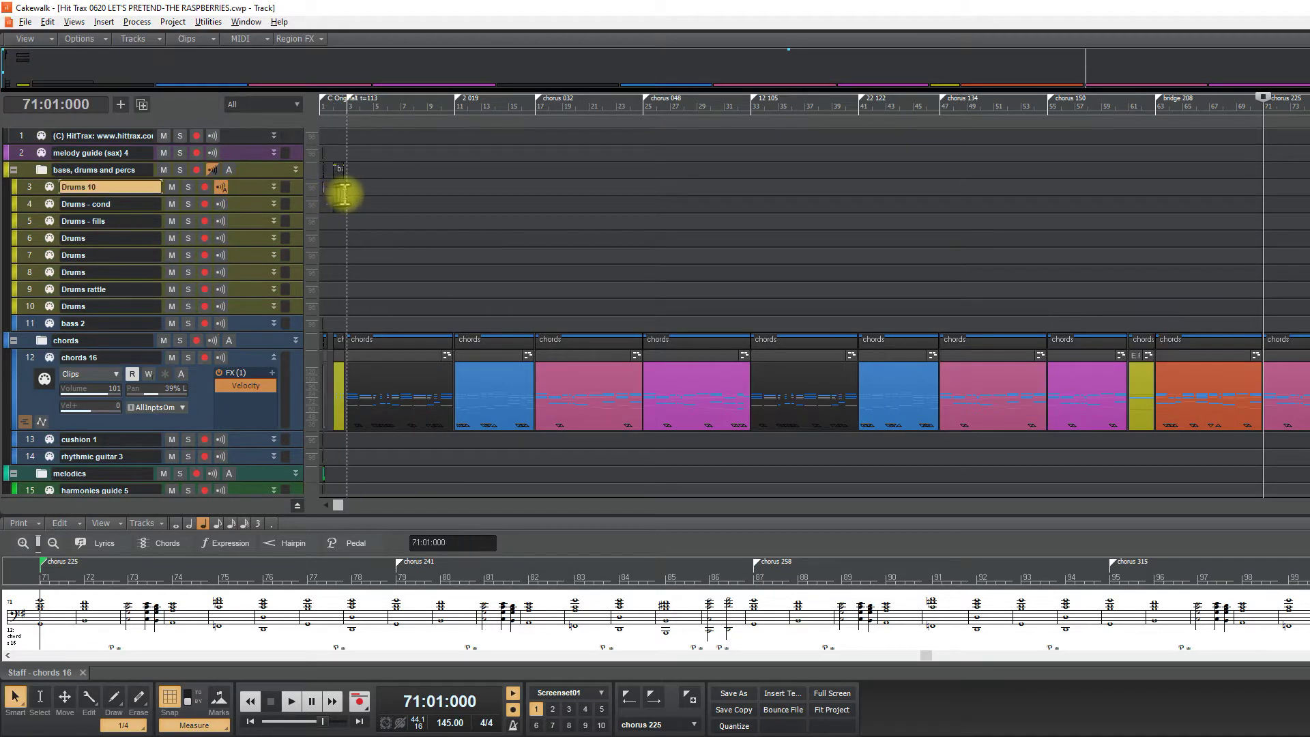
pyautogui.click(347, 193)
pyautogui.press('space')
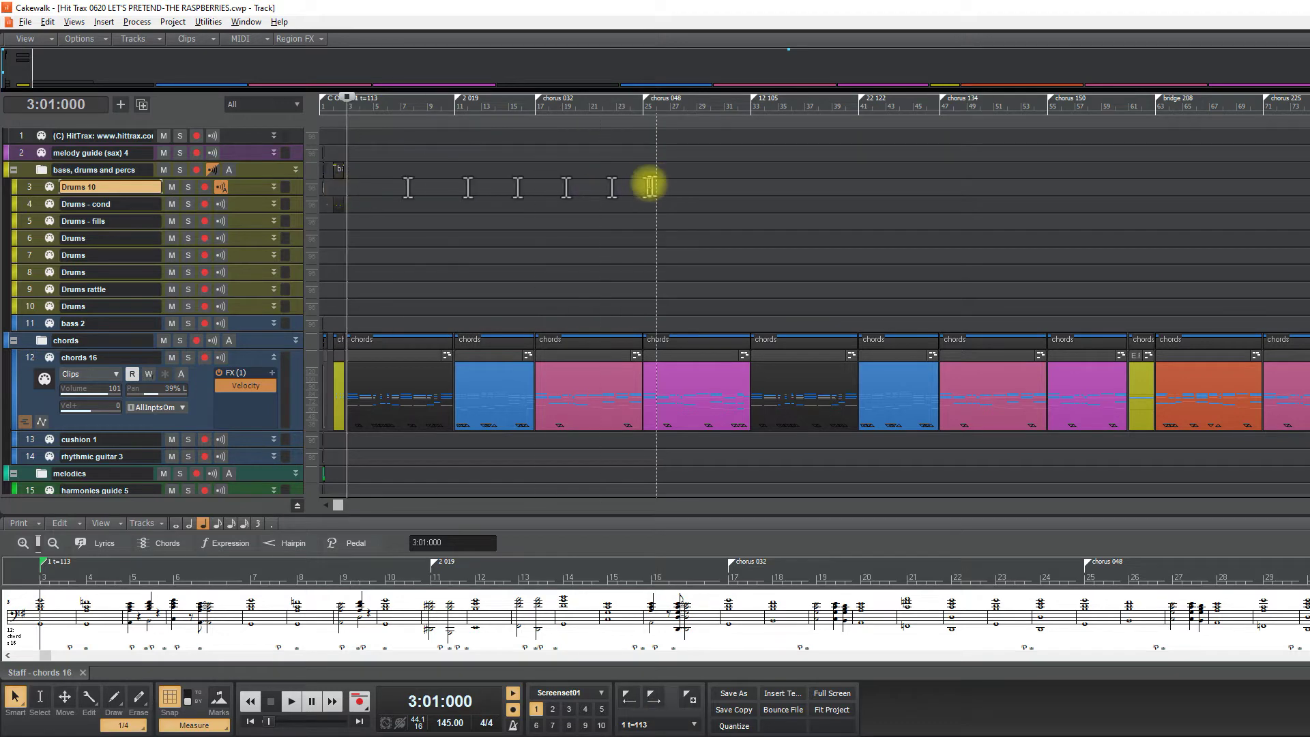
pyautogui.hotkey('alt', 'Tab')
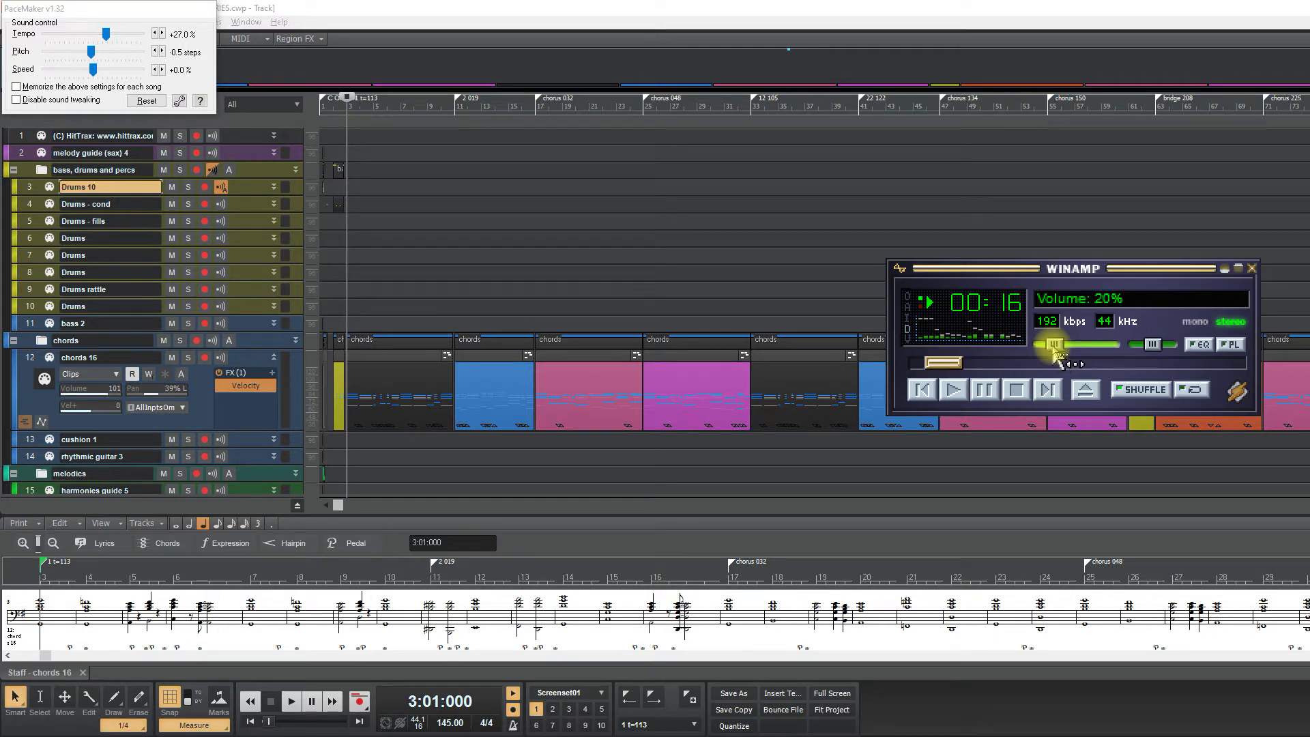
pyautogui.press('space')
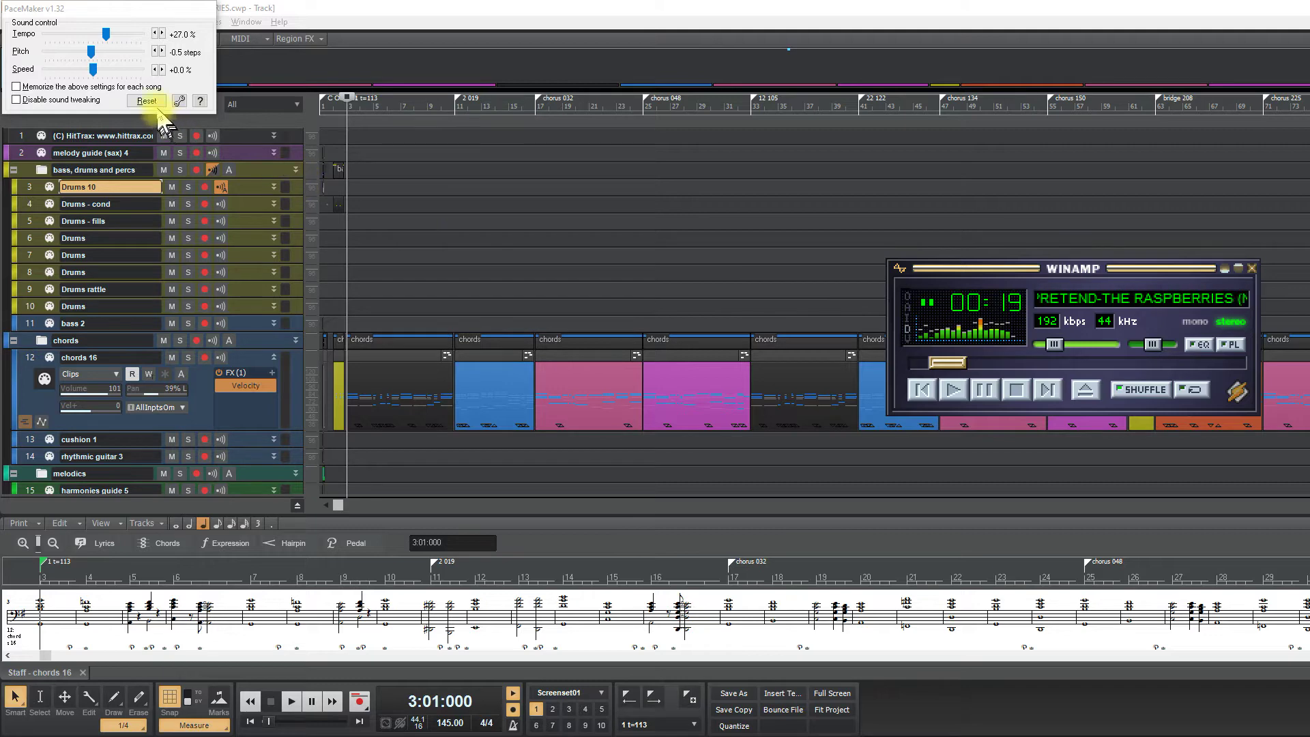
# Step: Lower PaceMaker's tempo from +27% to +10% and replay the reference song
pyautogui.click(154, 34)
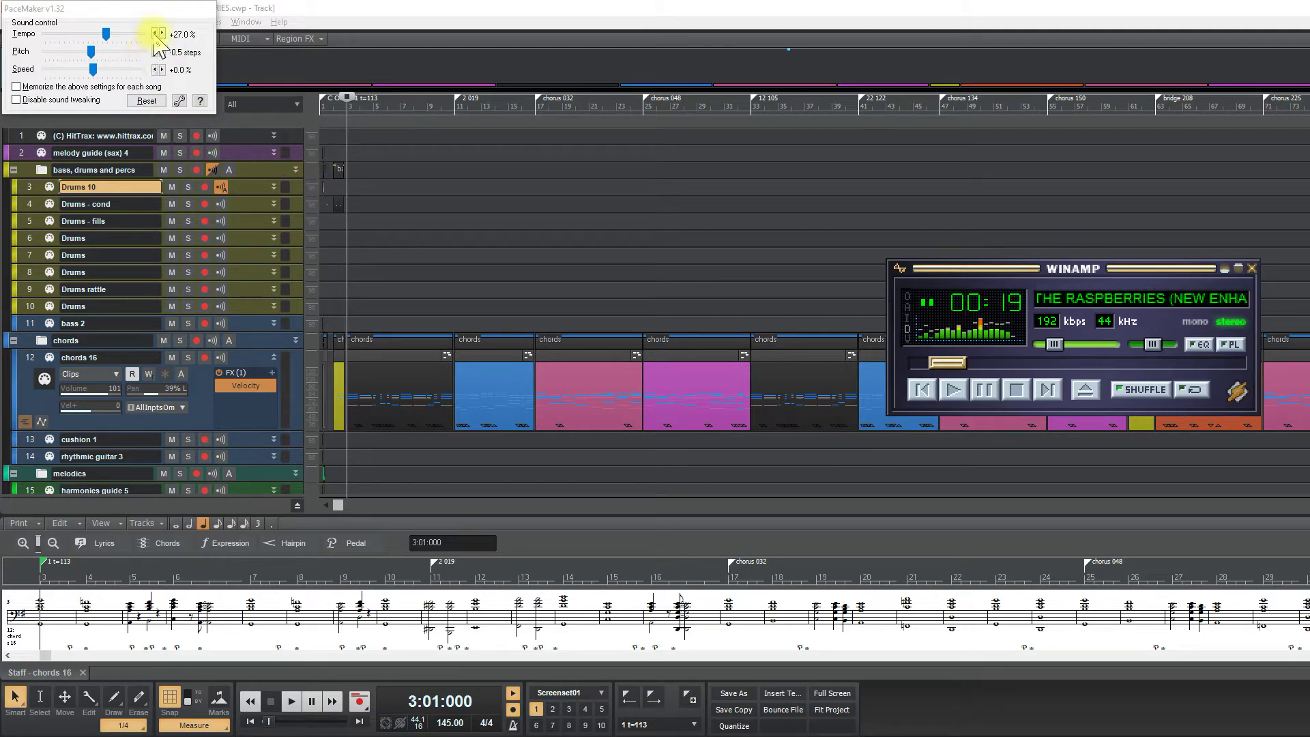
pyautogui.click(154, 34)
pyautogui.click(154, 34)
pyautogui.click(154, 34)
pyautogui.click(154, 34)
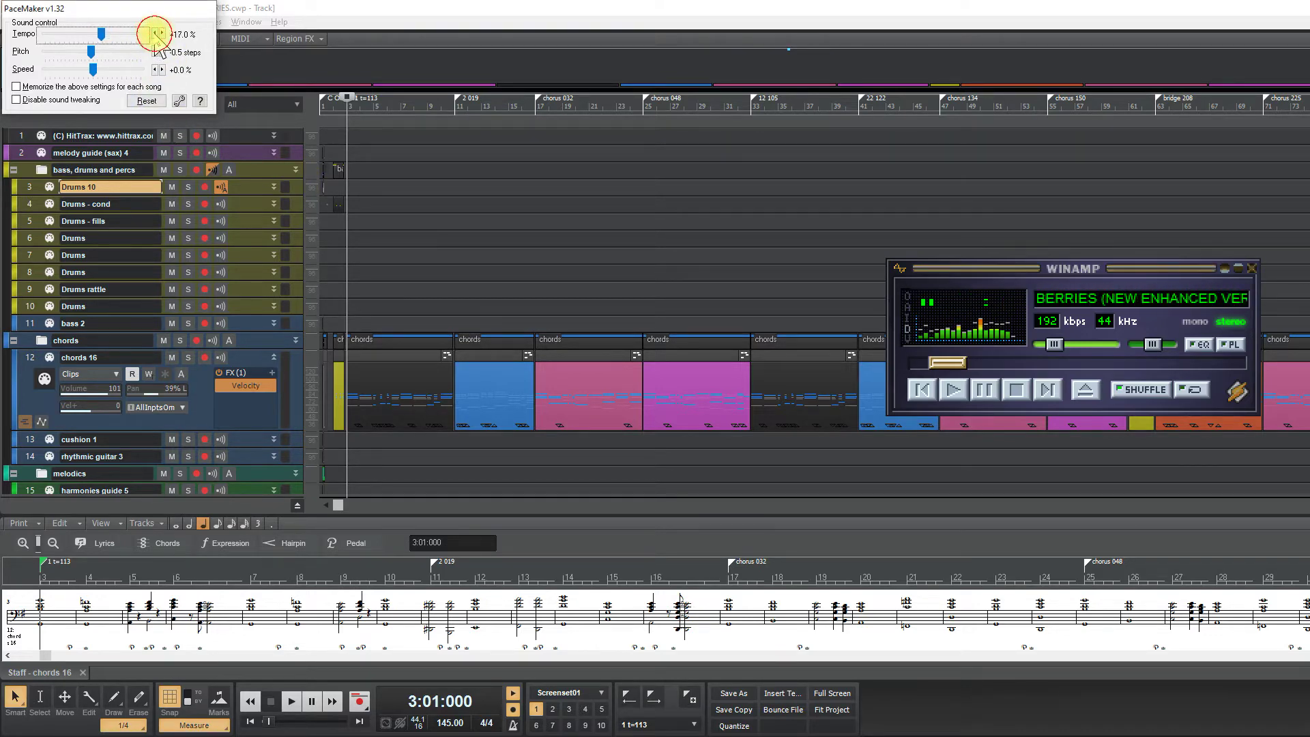
pyautogui.click(154, 34)
pyautogui.click(154, 34)
pyautogui.click(154, 35)
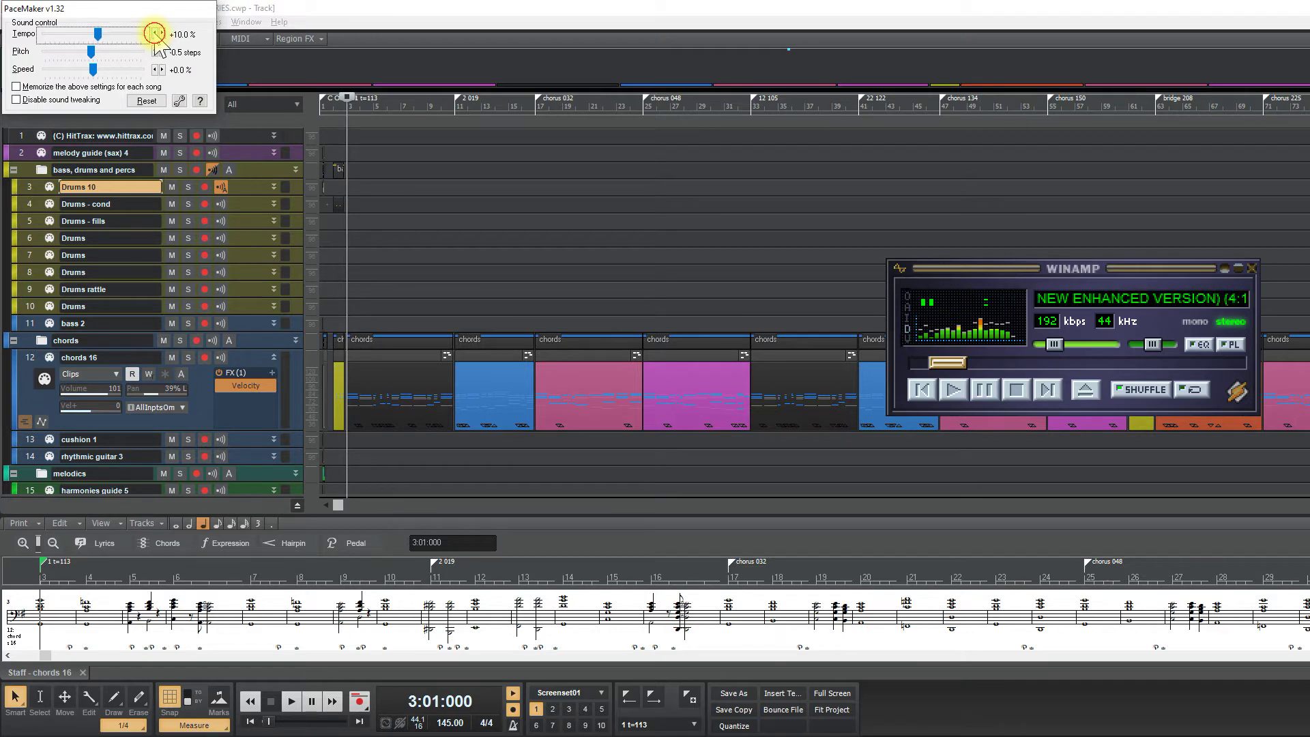
pyautogui.hotkey('ctrl', 'shift', 'Left')
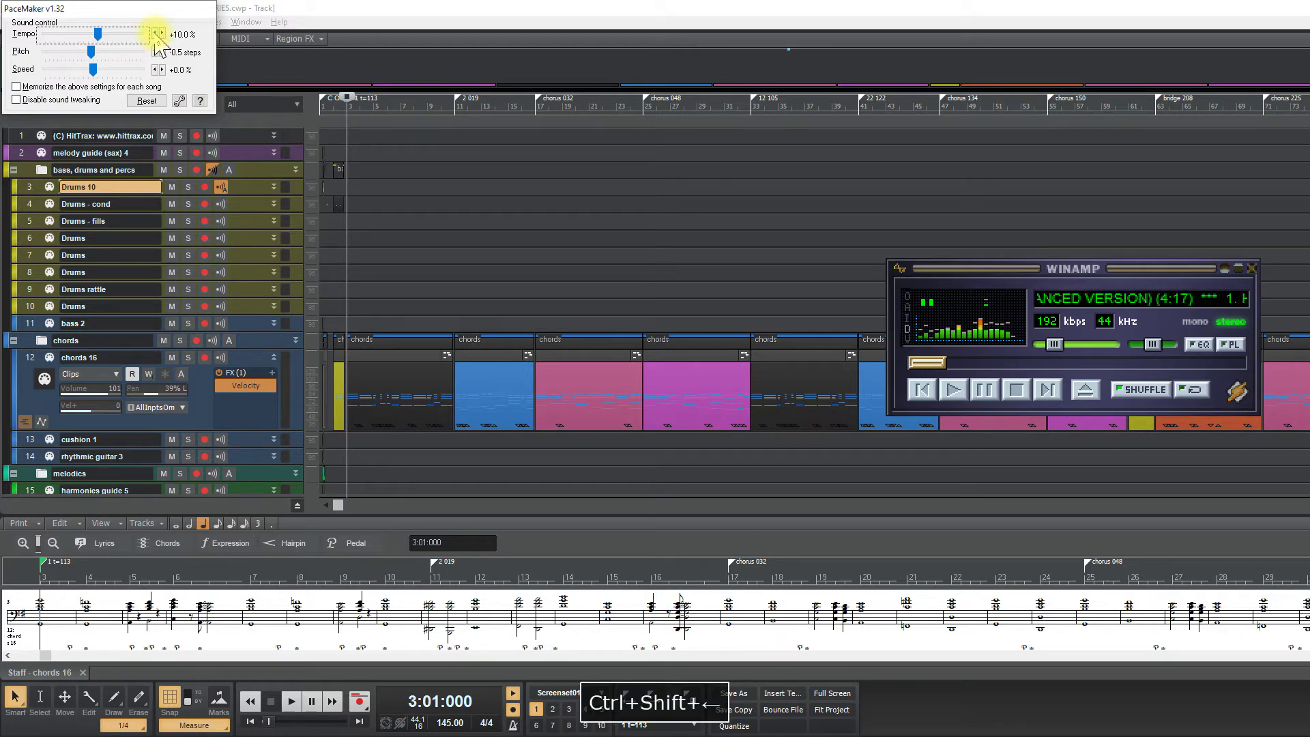
pyautogui.press('space')
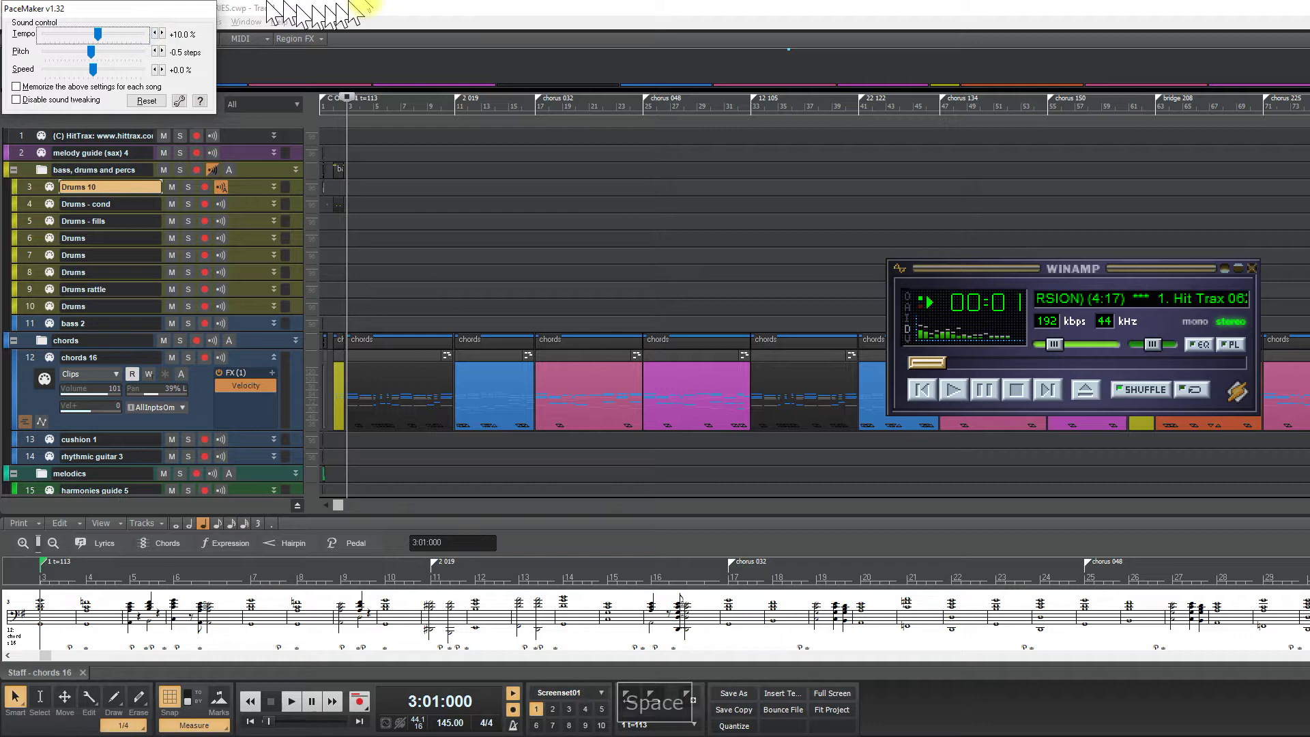
# Step: Tap the song's tempo into Cakewalk's Tempo dialog and set the project to 123 BPM
pyautogui.click(549, 15)
pyautogui.hotkey('shift', 't')
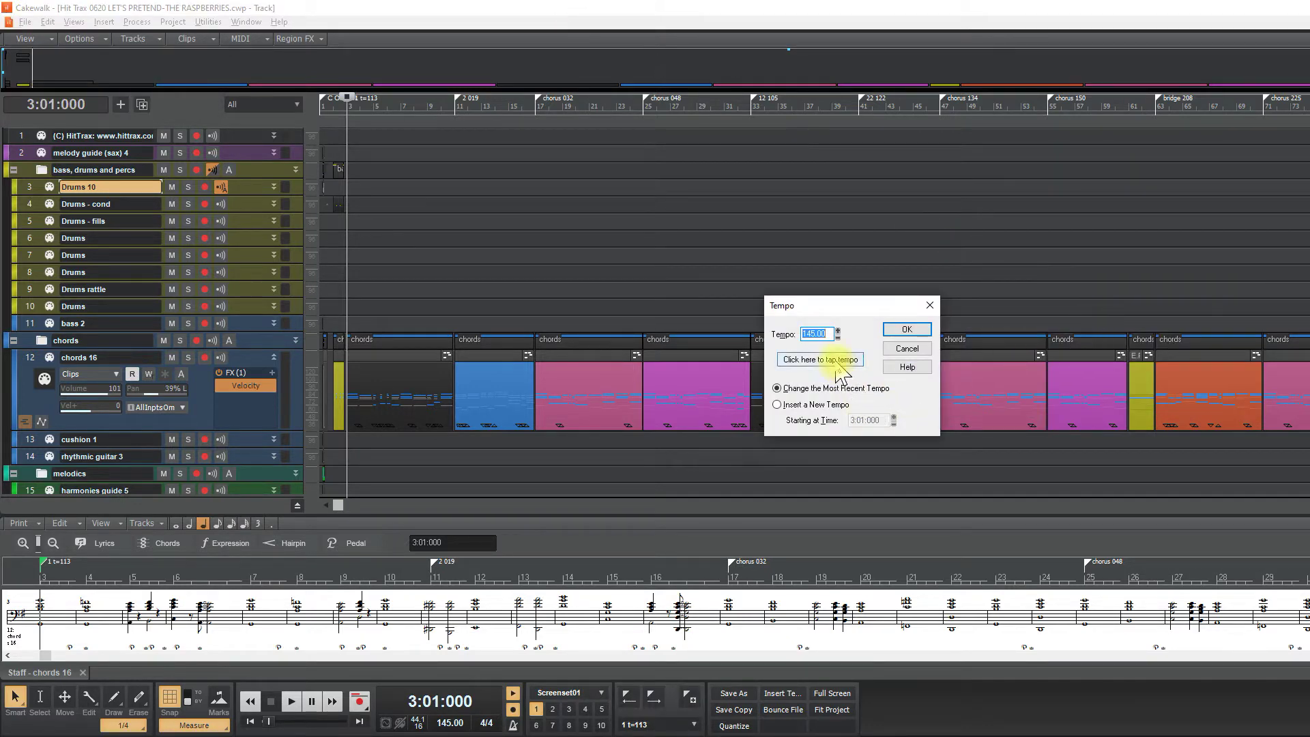
pyautogui.press('space')
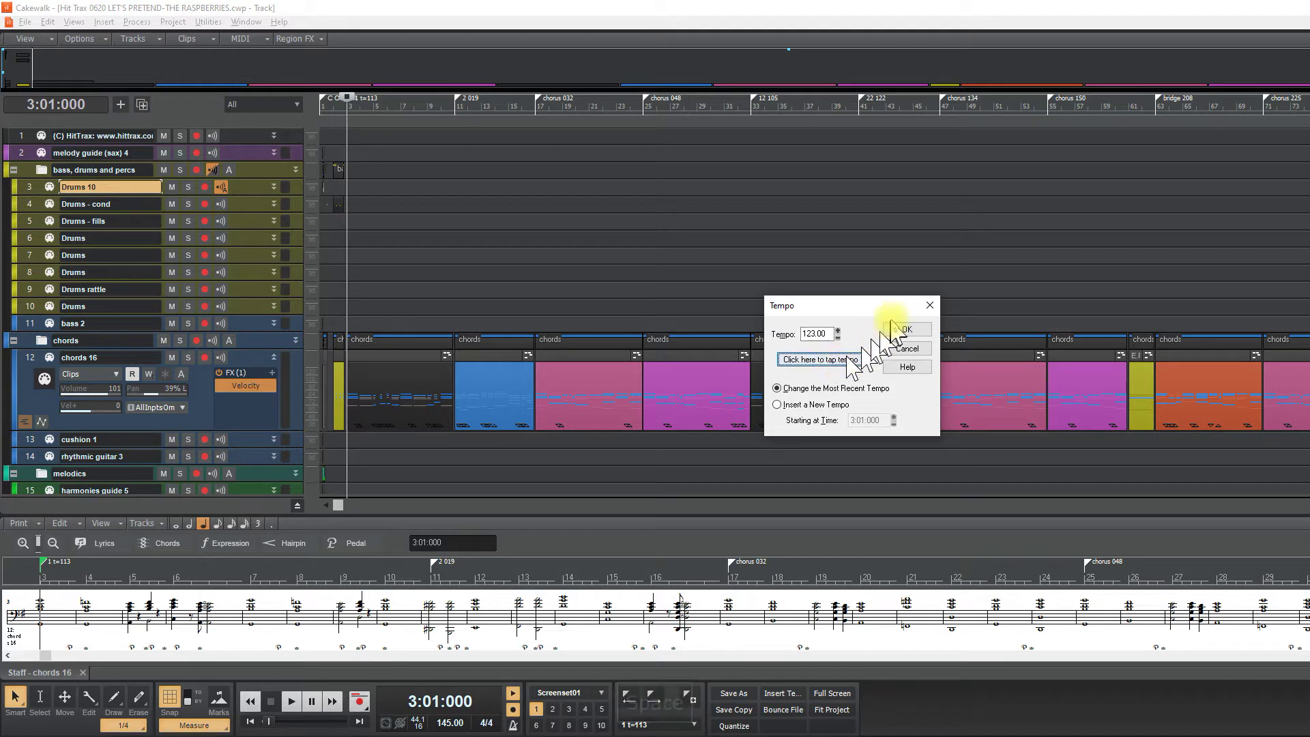
pyautogui.click(907, 330)
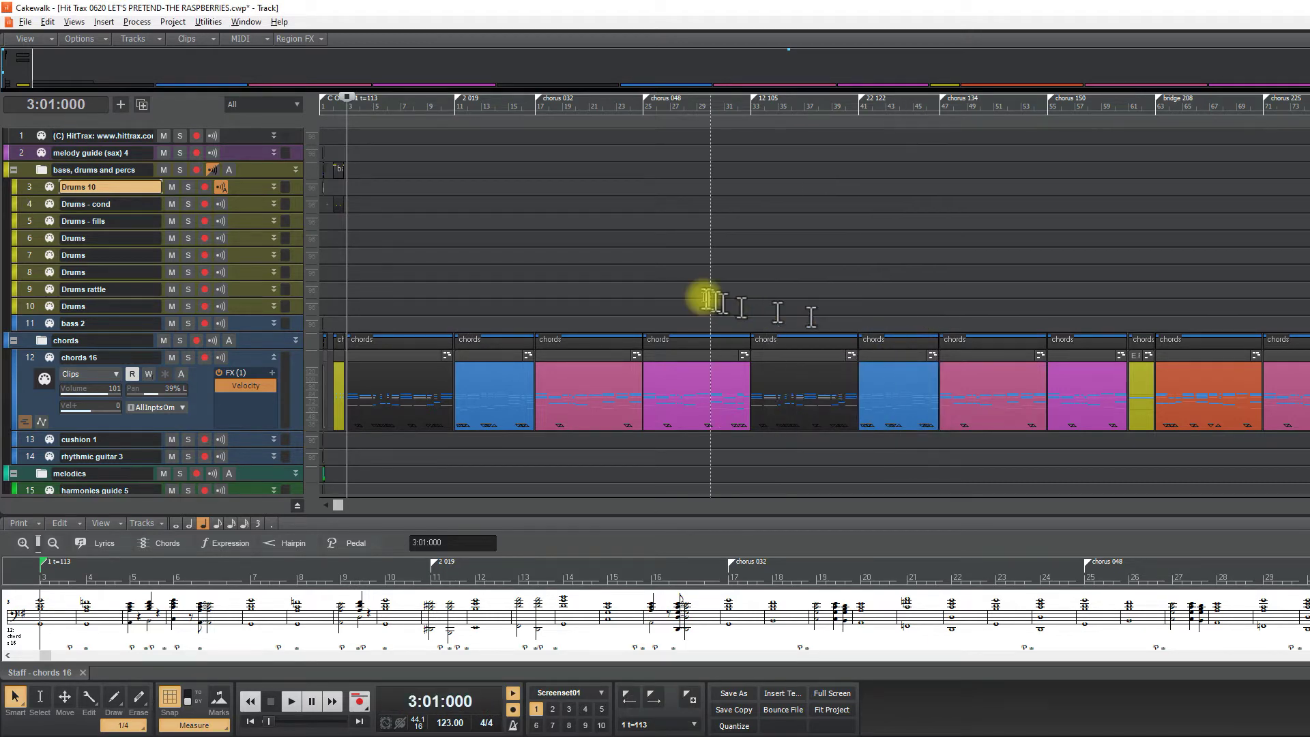
# Step: Put the now time at measure 9, zoom in there, and audition playback
pyautogui.press('space')
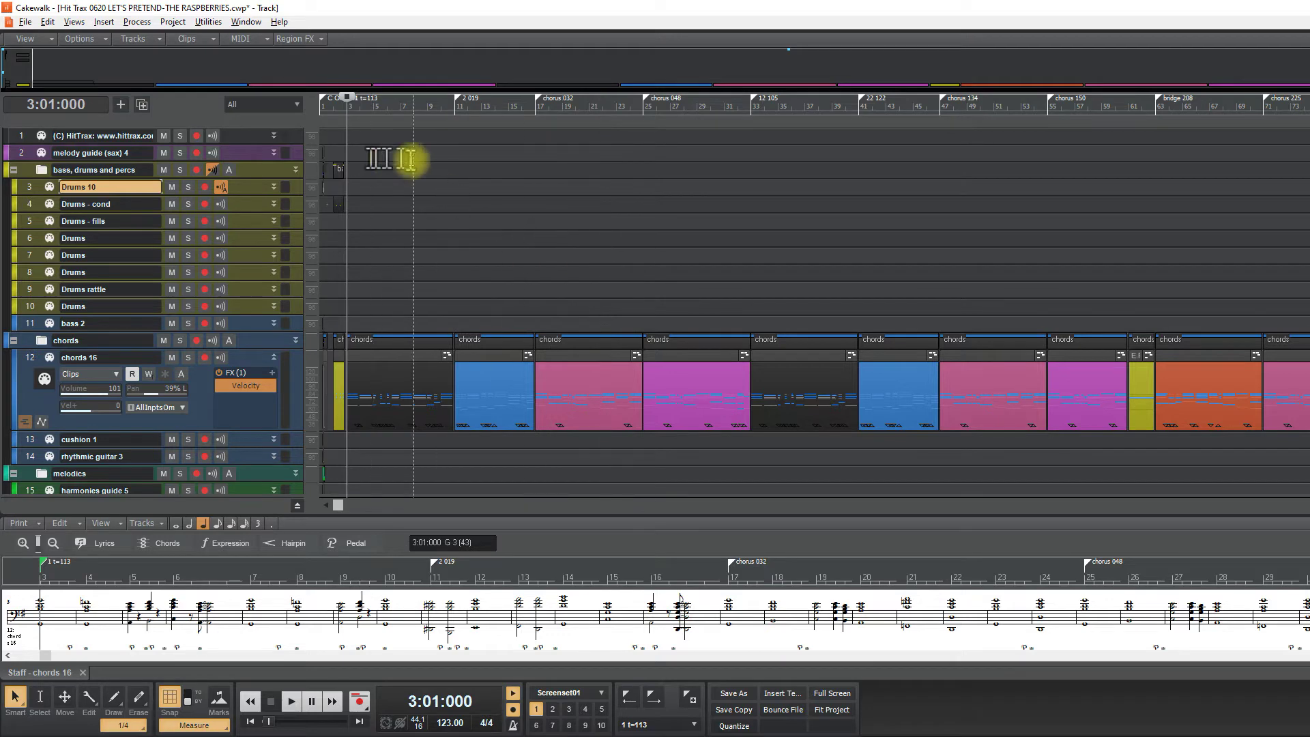
pyautogui.click(425, 168)
pyautogui.hotkey('ctrl', 'Right')
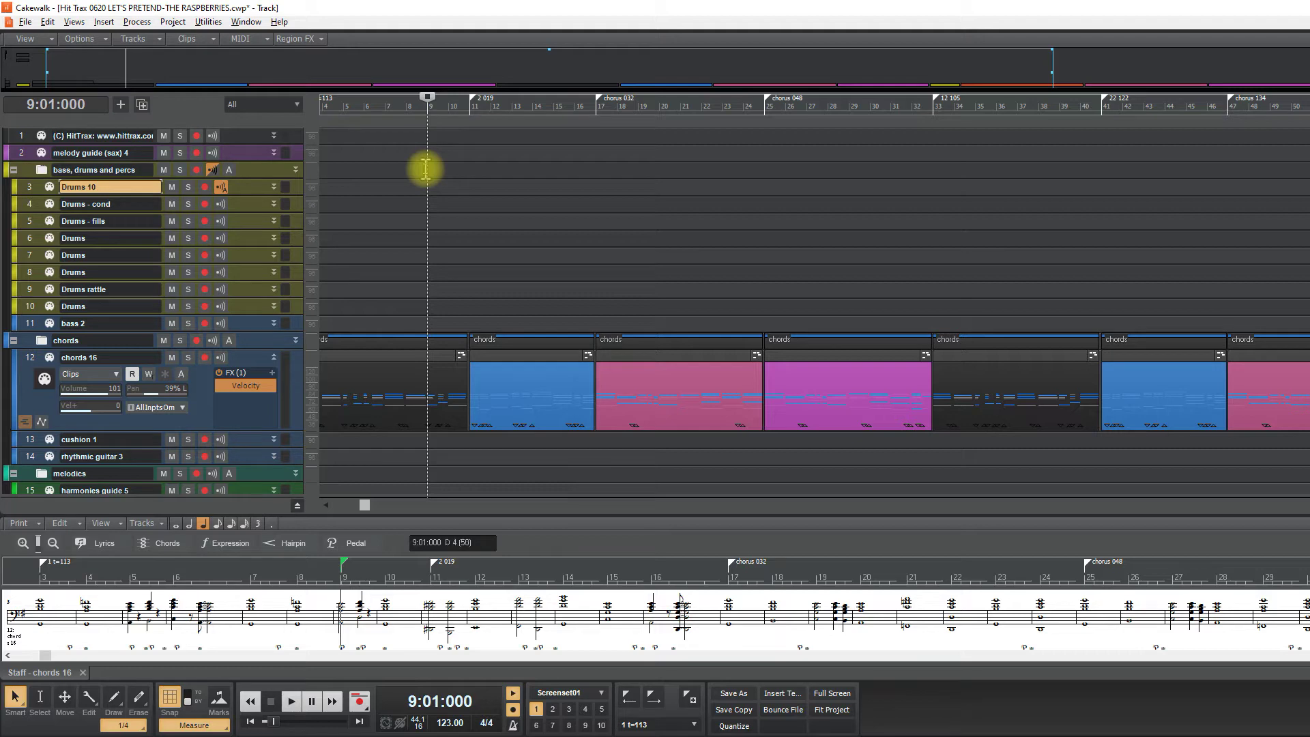
pyautogui.press('space')
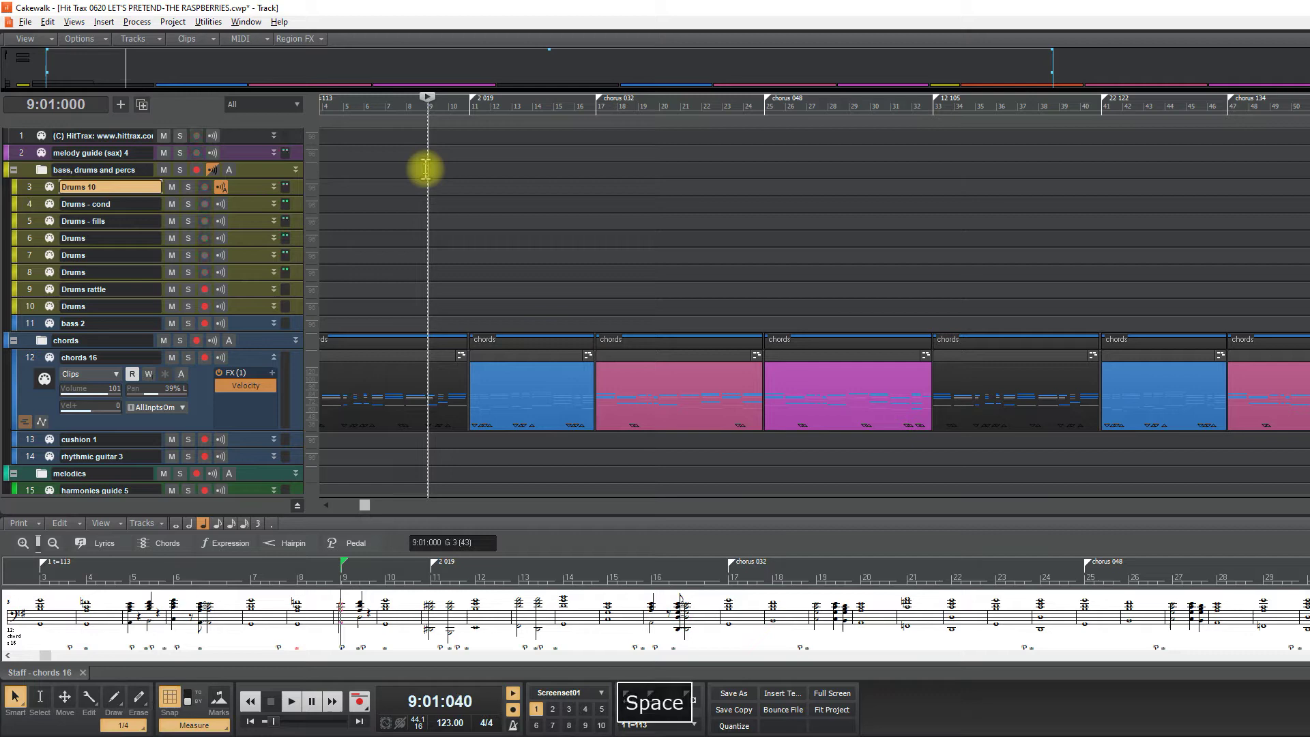
pyautogui.press('space')
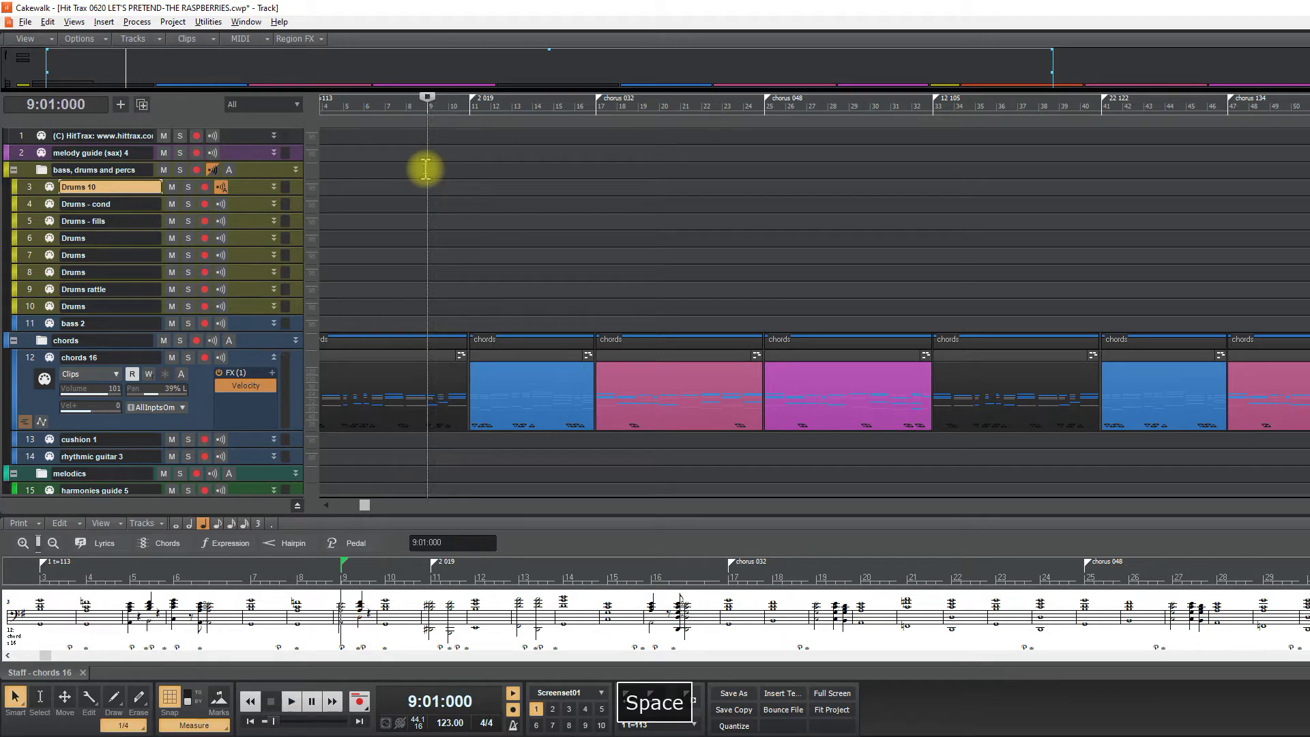
pyautogui.press('space')
# Step: Record a take on Drums 10 from measure 9, undo it, and record it again
pyautogui.press('F7')
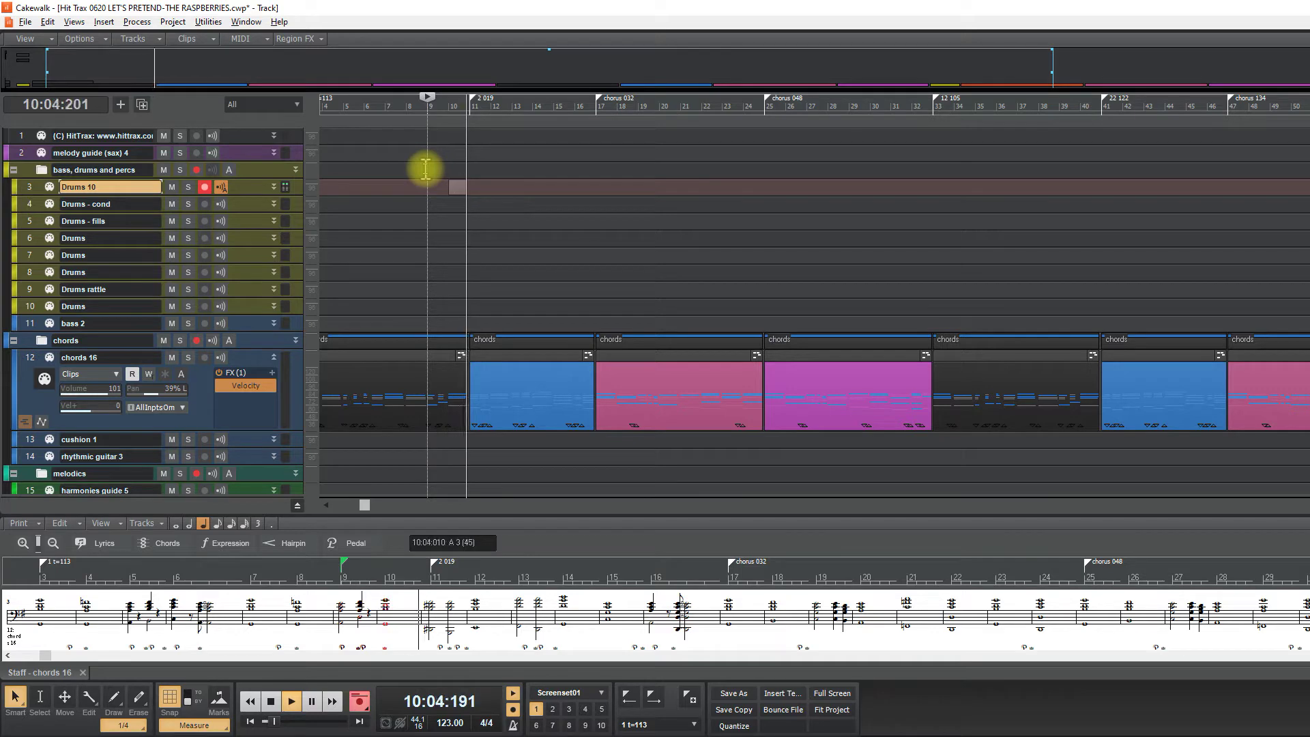
pyautogui.press('space')
pyautogui.press('z')
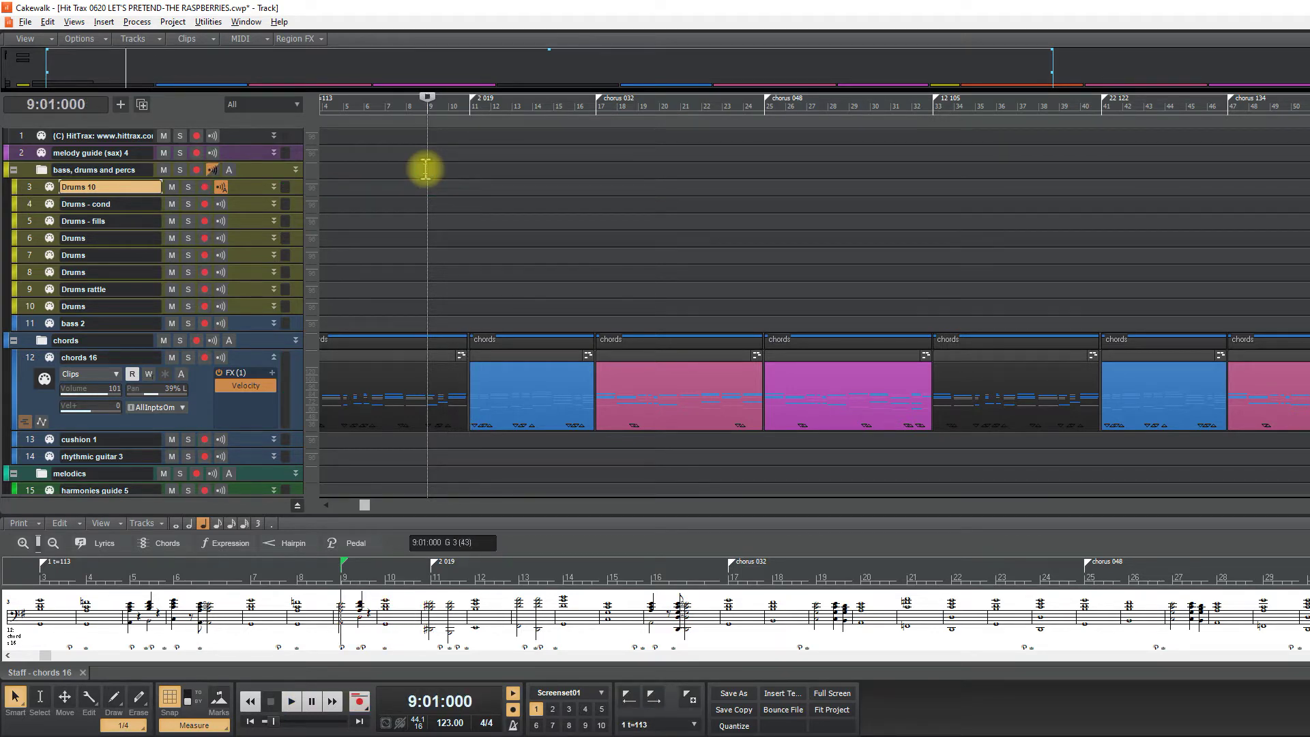
pyautogui.press('F7')
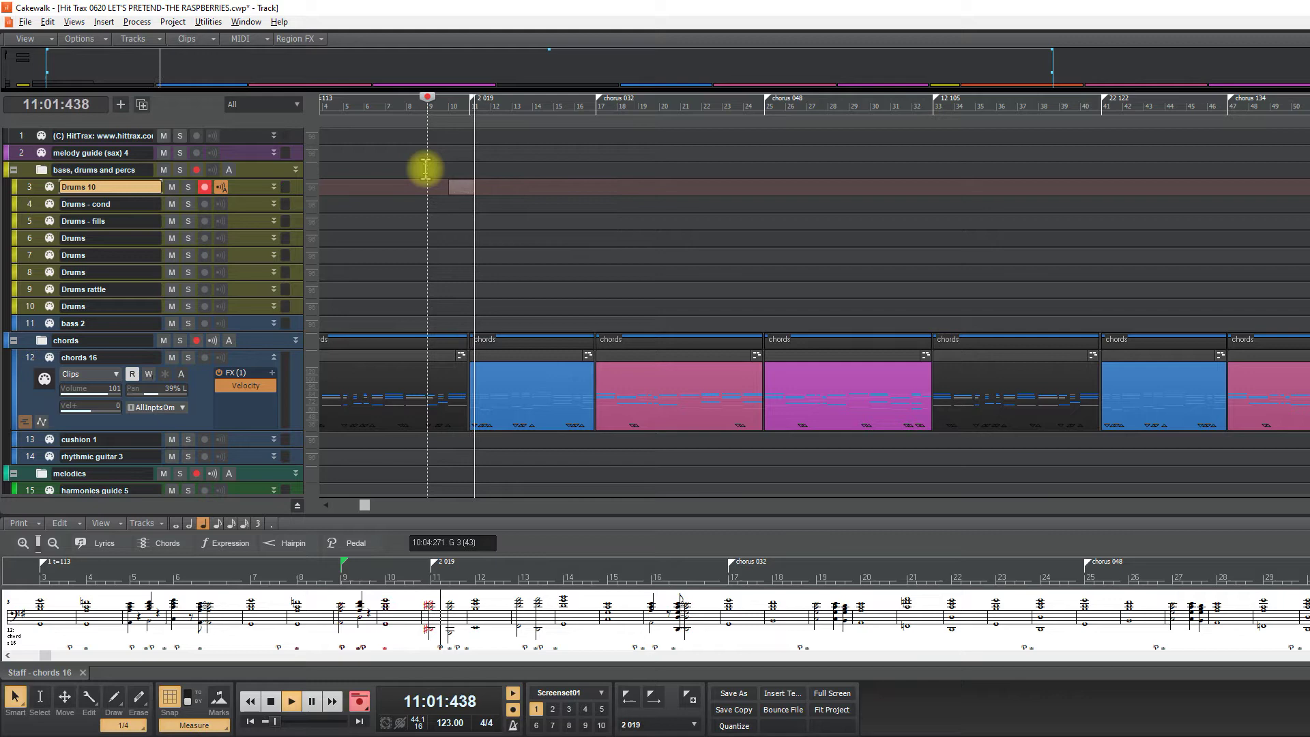
pyautogui.press('space')
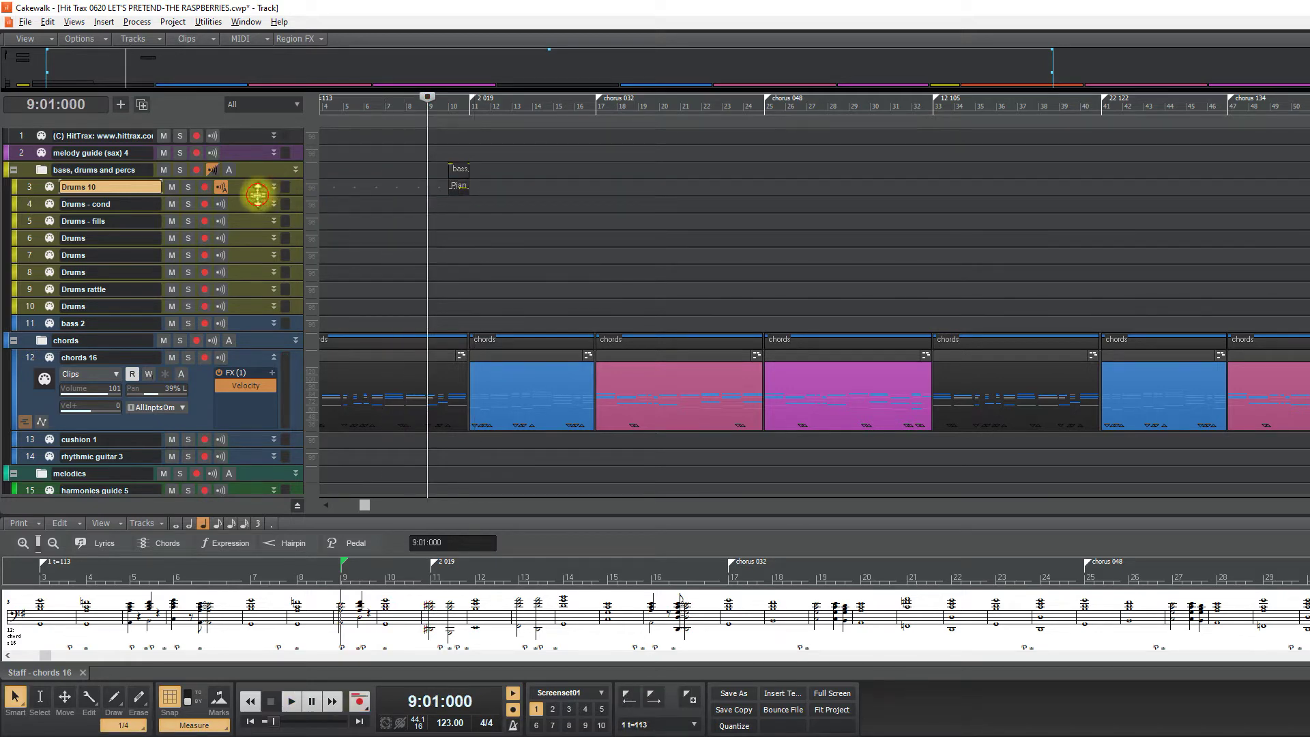
# Step: Expand Drums 10 and select the recorded range starting at measure 10
pyautogui.doubleClick(257, 195)
pyautogui.moveTo(439, 199); pyautogui.dragTo(579, 210)
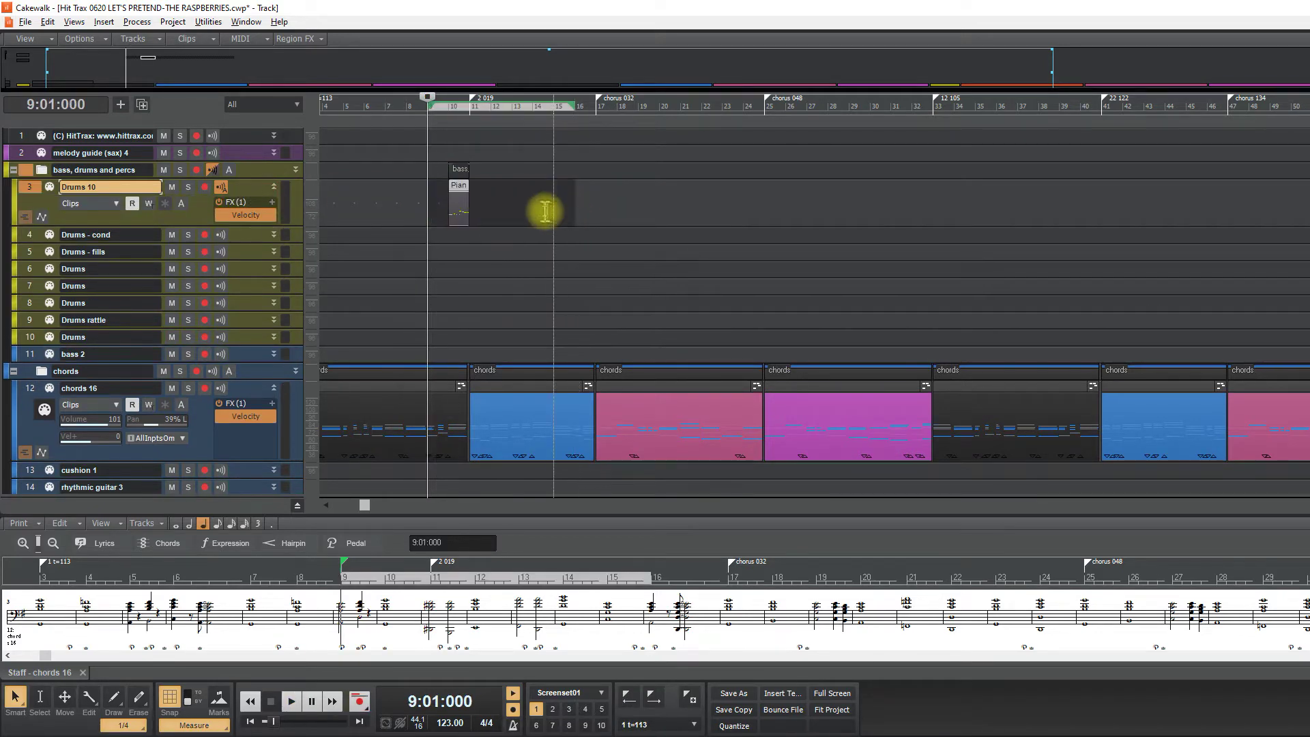
pyautogui.rightClick(405, 197)
pyautogui.click(381, 199)
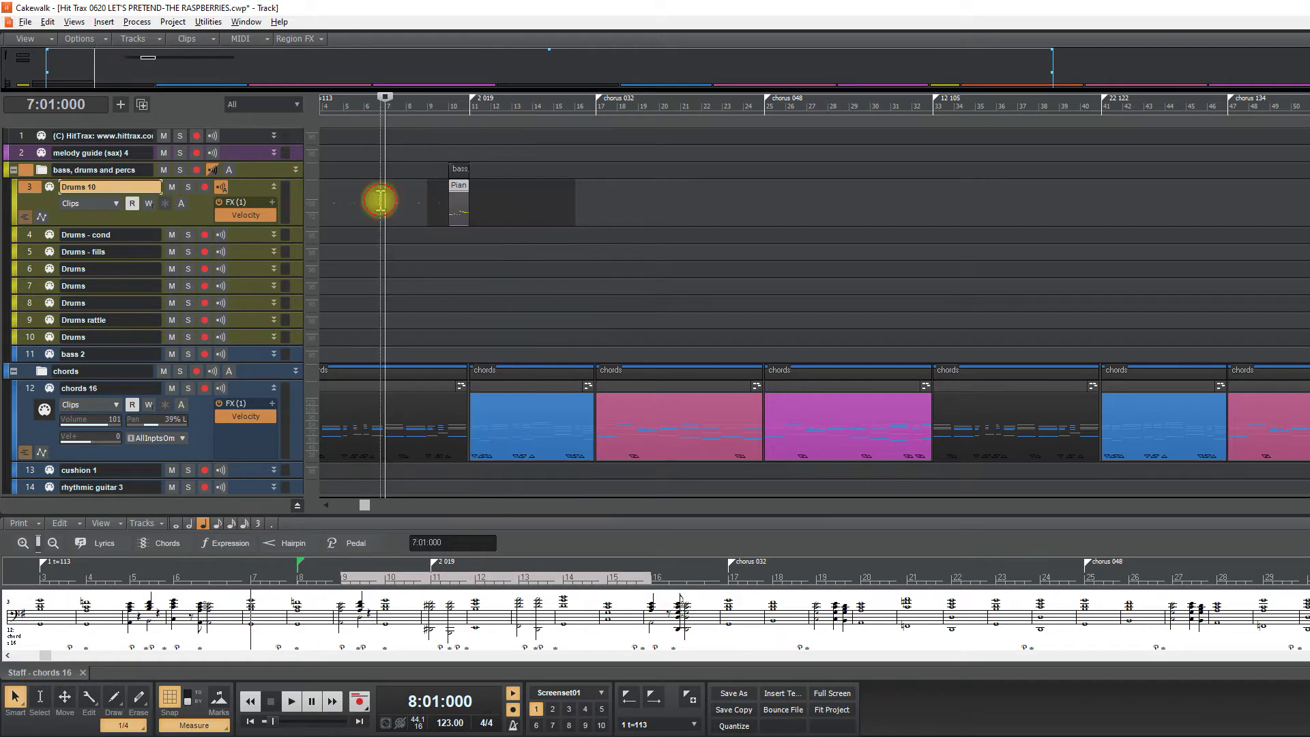
pyautogui.moveTo(453, 198)
pyautogui.mouseDown()
pyautogui.moveTo(591, 199)
pyautogui.moveTo(511, 185)
pyautogui.mouseUp()
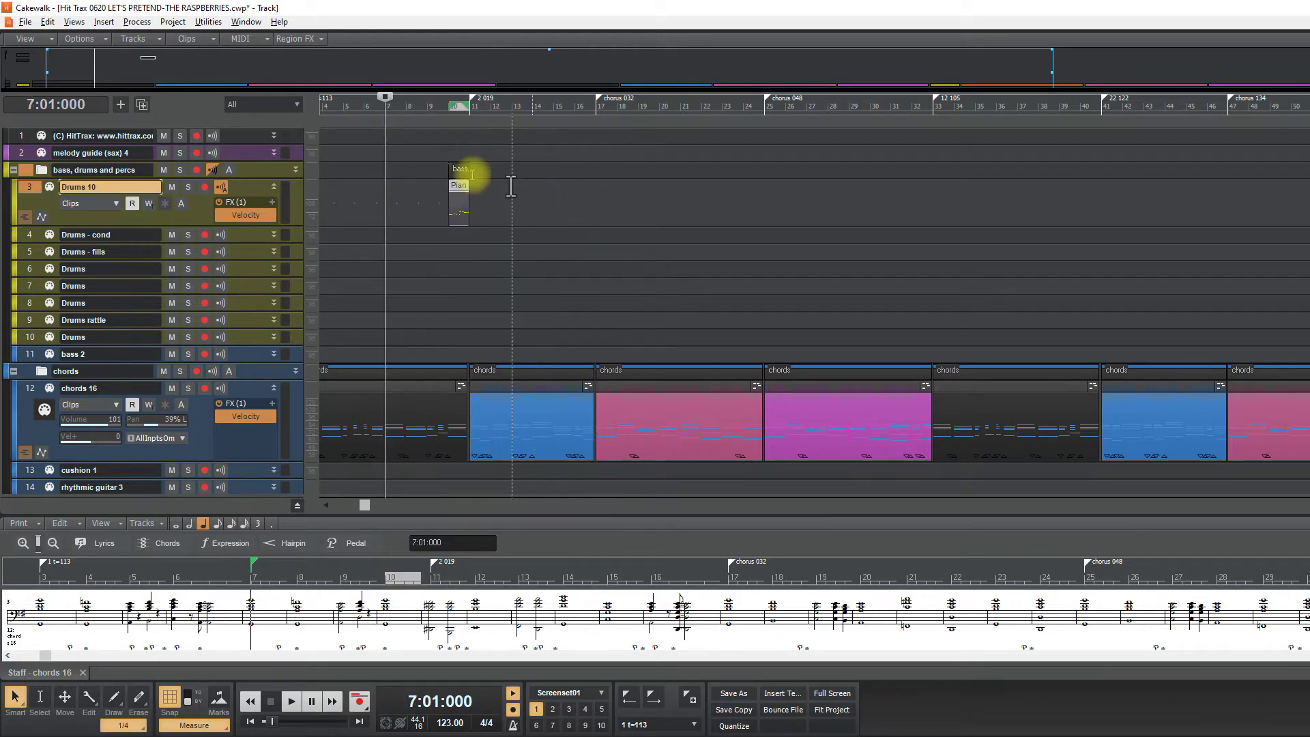
# Step: Quantize the selected drum clip's note start times to 1/16 notes
pyautogui.click(138, 21)
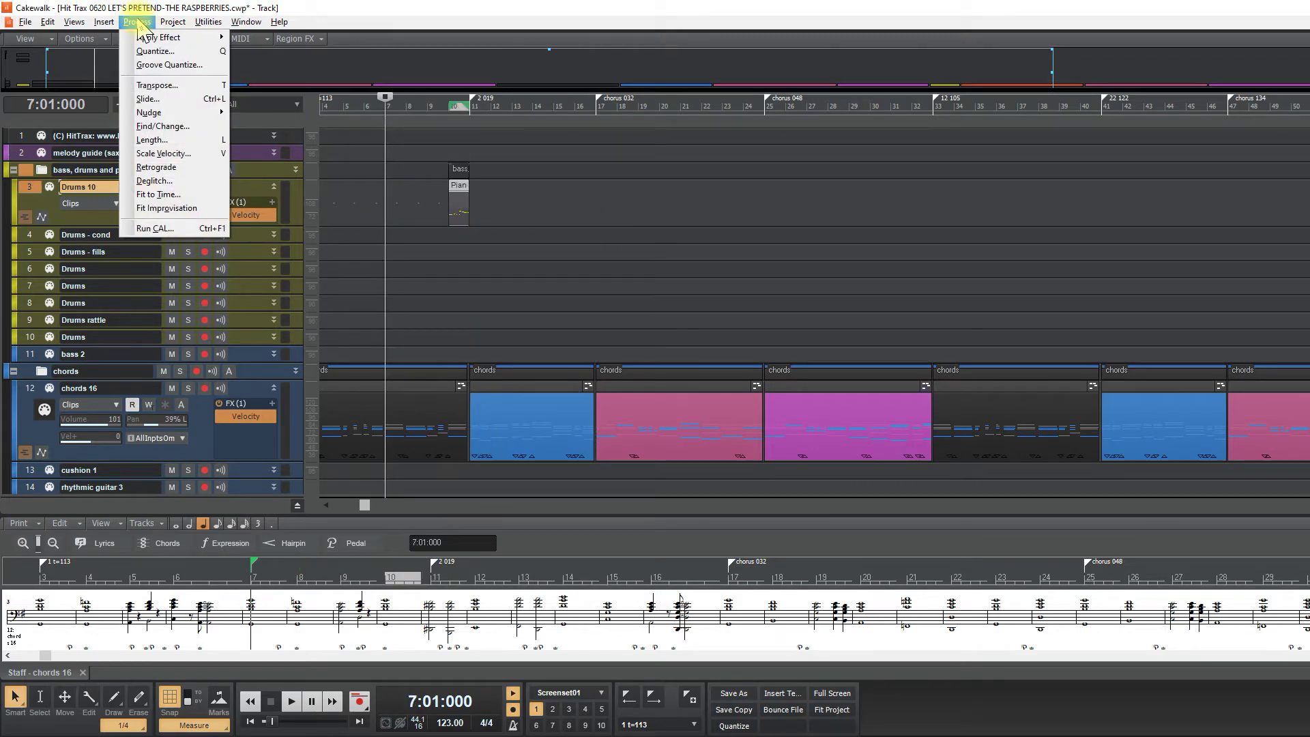
pyautogui.click(156, 51)
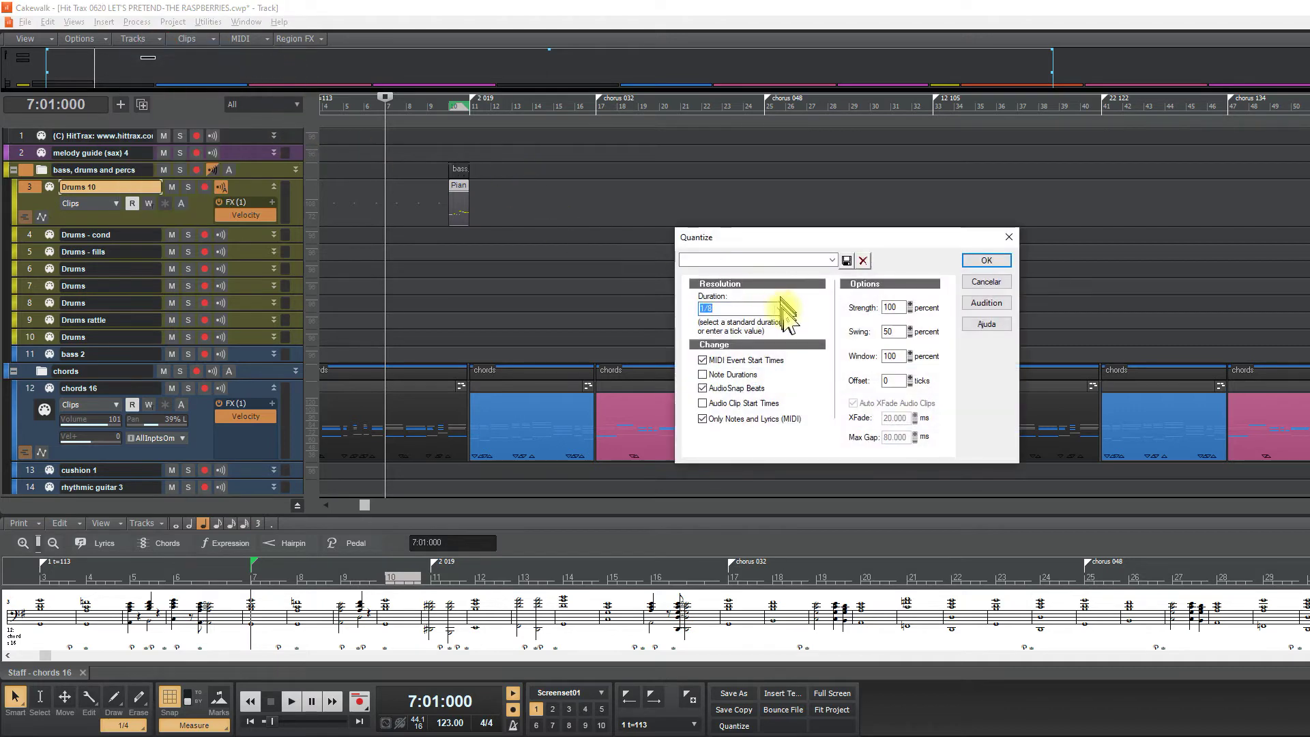
pyautogui.click(780, 309)
pyautogui.click(743, 375)
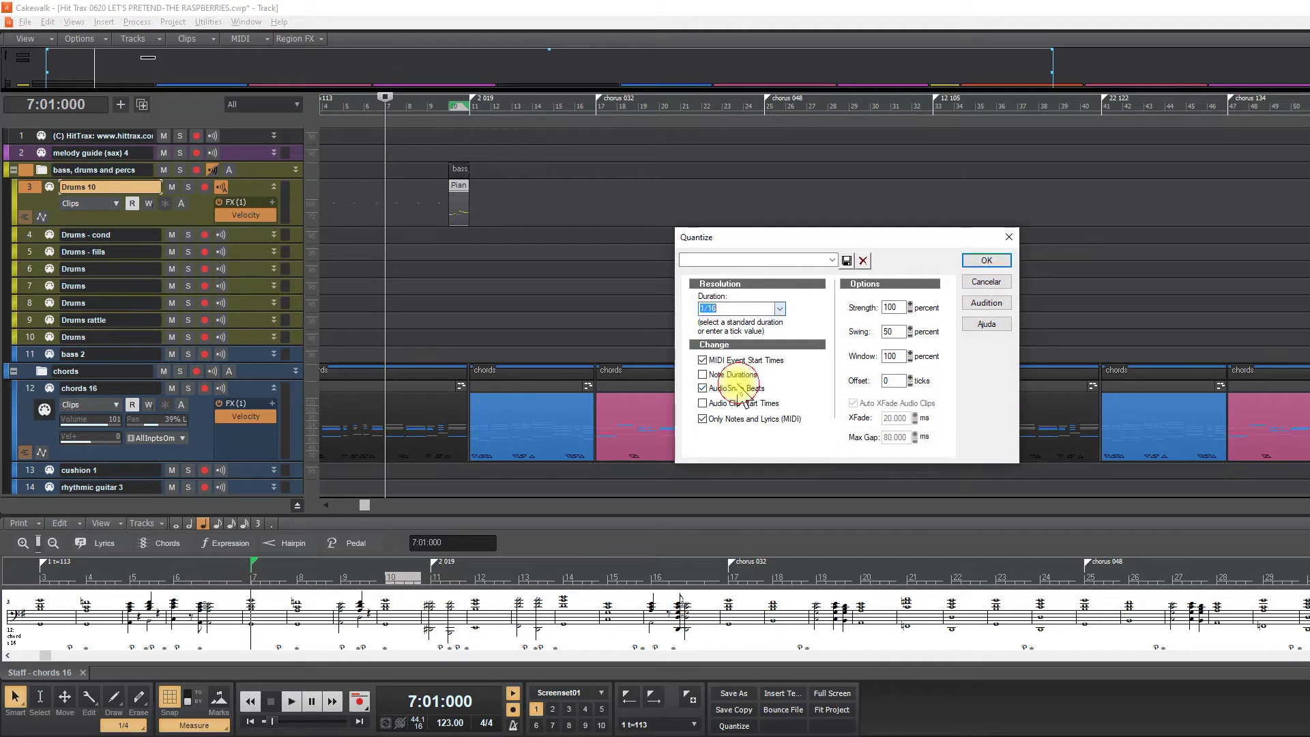
pyautogui.click(986, 260)
pyautogui.click(444, 279)
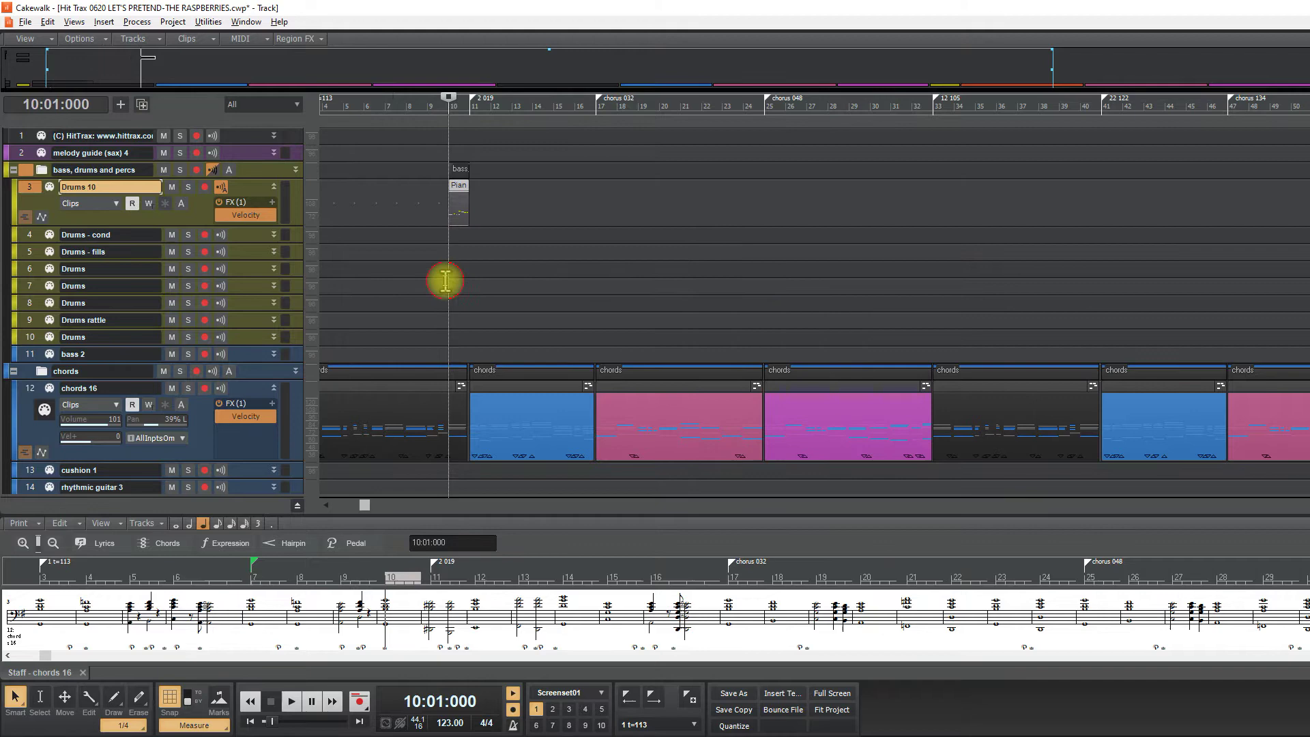
# Step: Audition the quantized clip from measure 10 and bring up the Inspector panel
pyautogui.press('space')
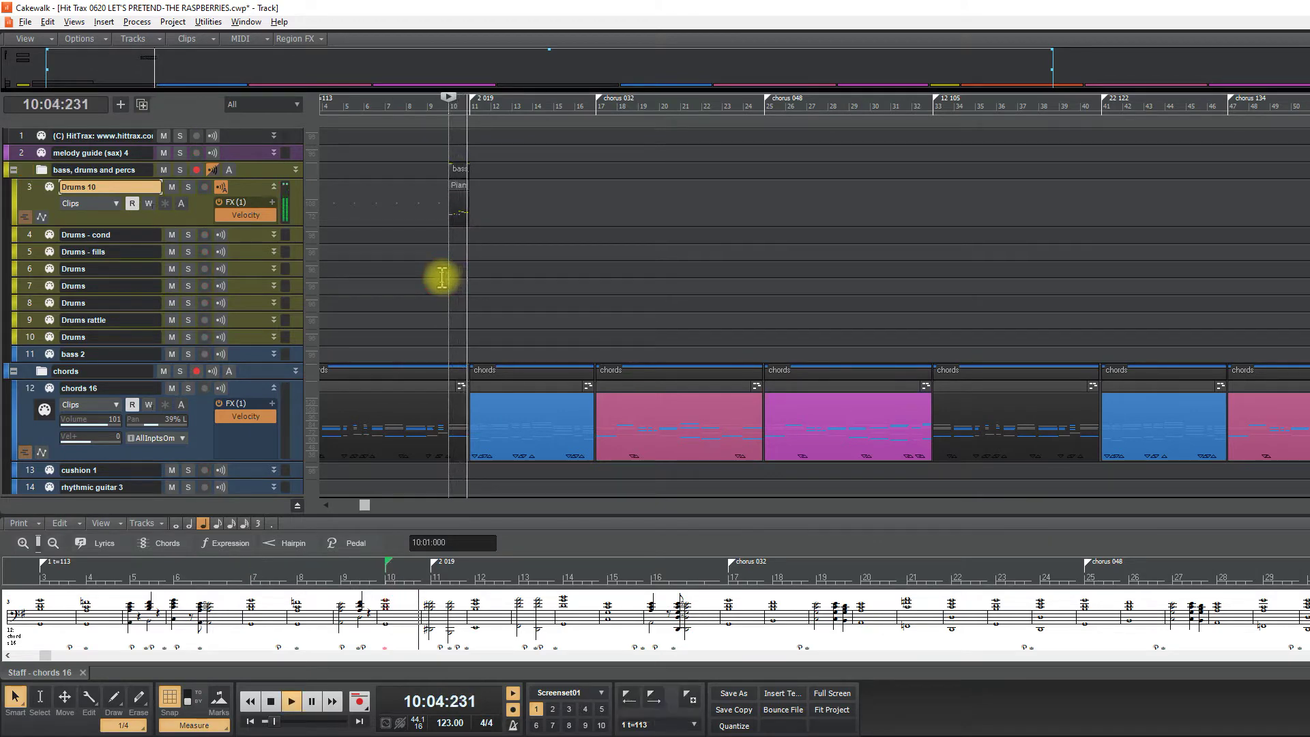
pyautogui.press('space')
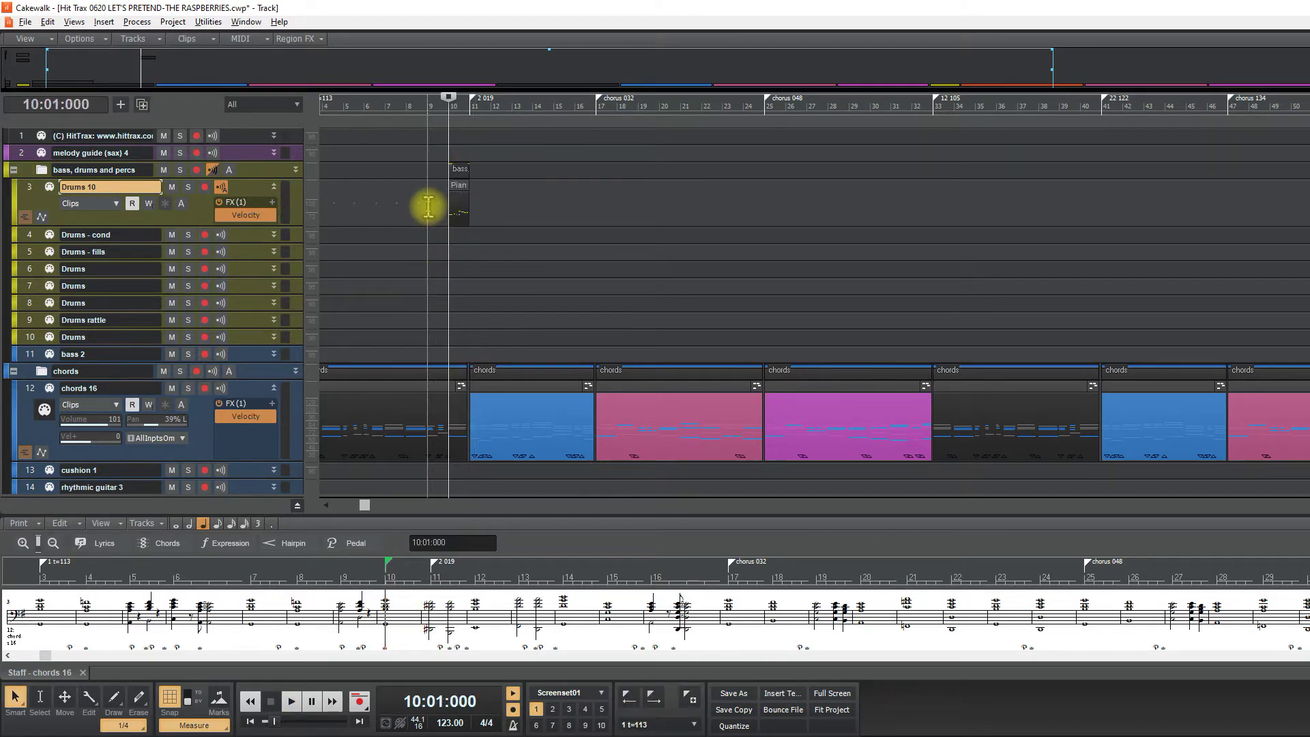
pyautogui.press('i')
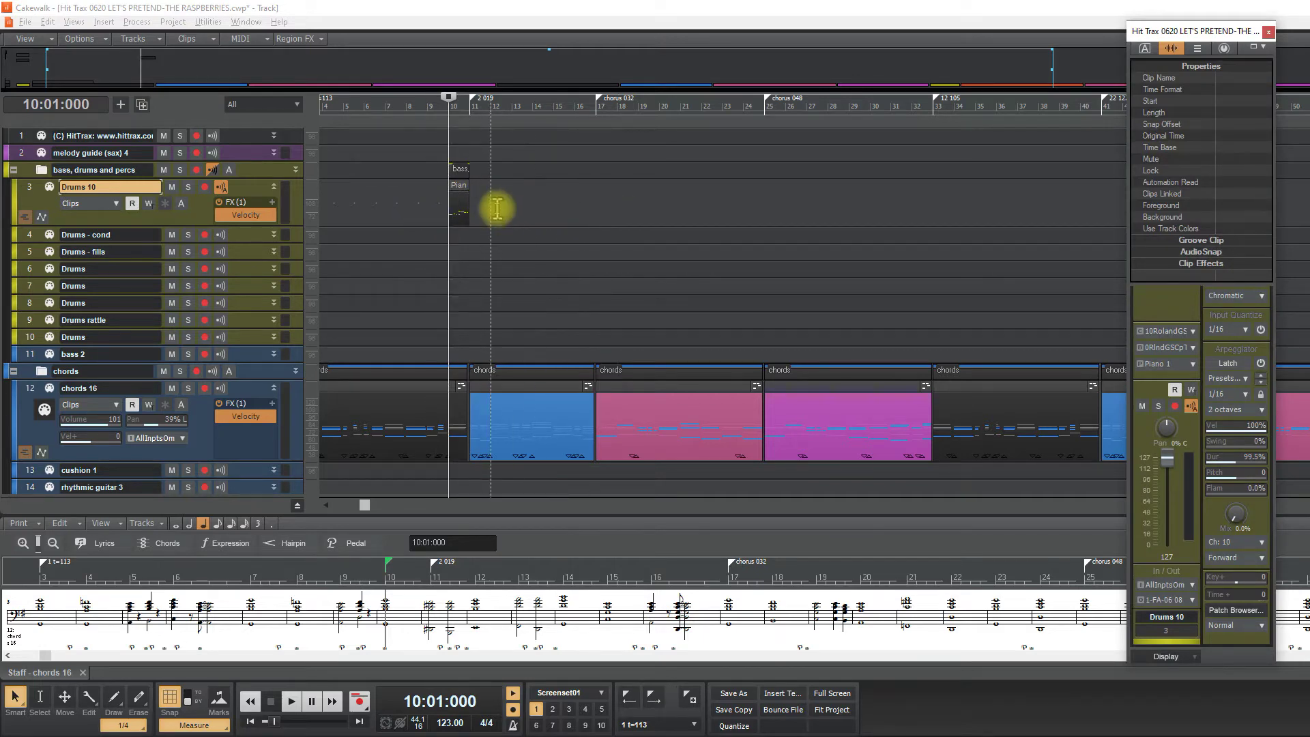
pyautogui.press('i')
pyautogui.press('i')
pyautogui.press('i')
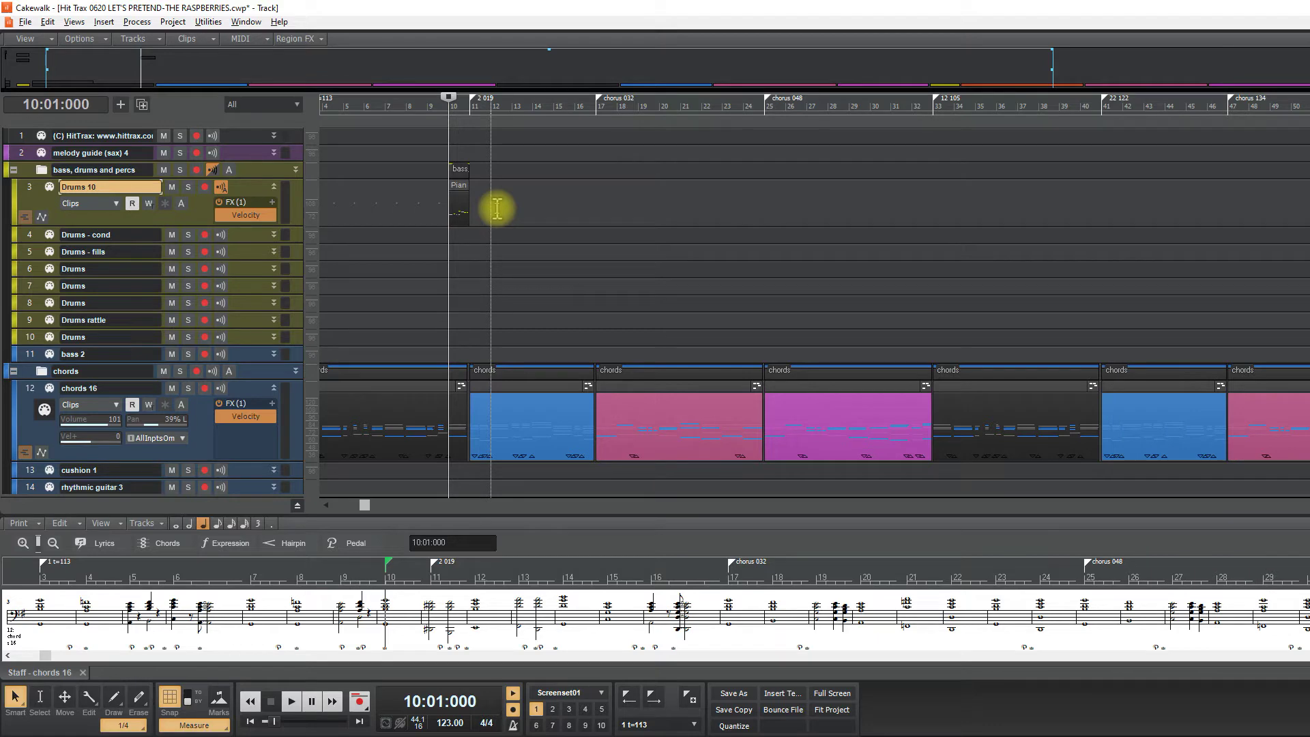
pyautogui.press('i')
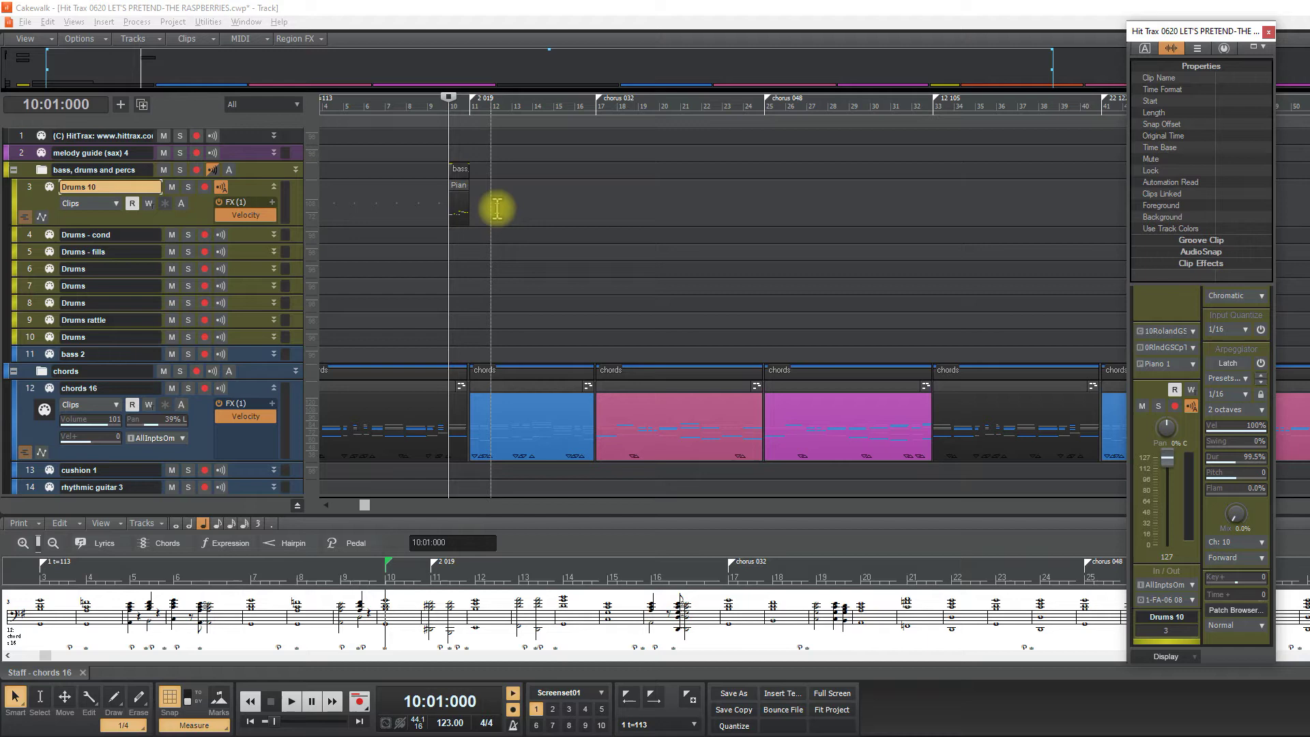
pyautogui.press('i')
pyautogui.press('i')
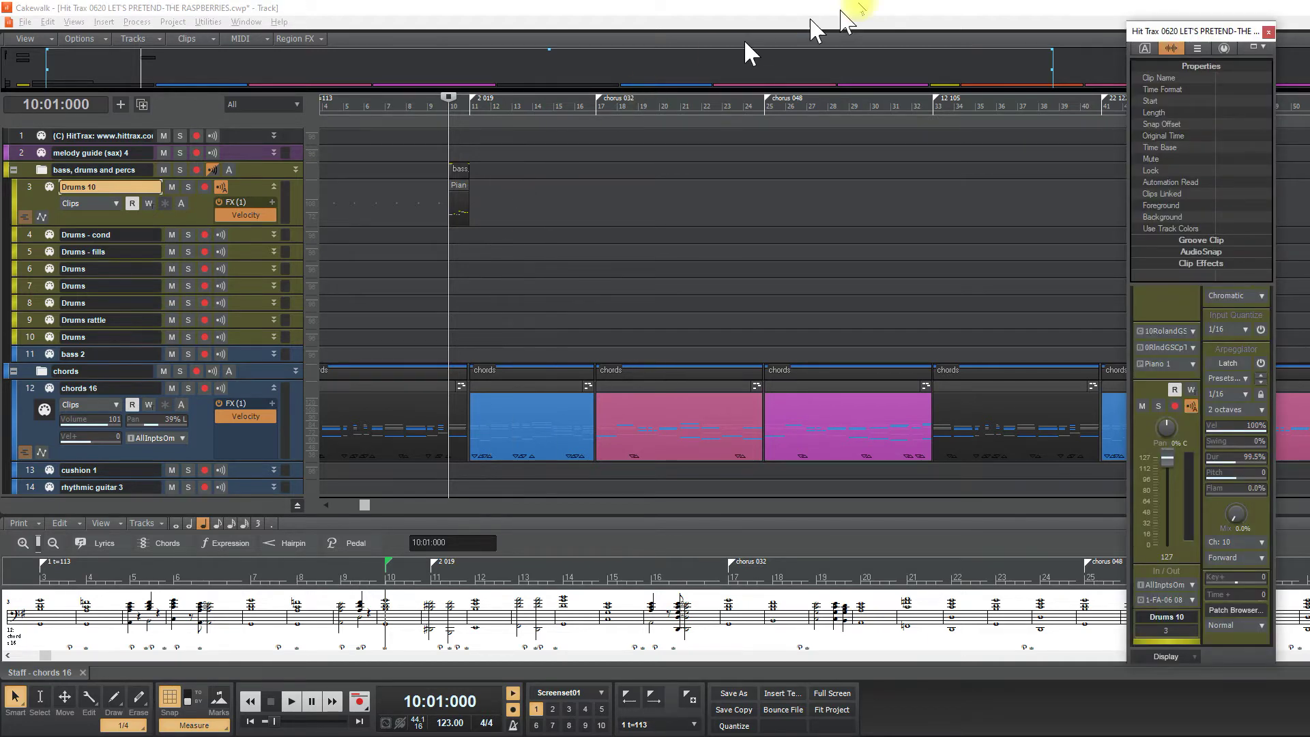
# Step: Color the Drums 10 clip yellow in Clip Properties and play it back from measure 10
pyautogui.click(1174, 51)
pyautogui.moveTo(406, 194); pyautogui.dragTo(565, 202)
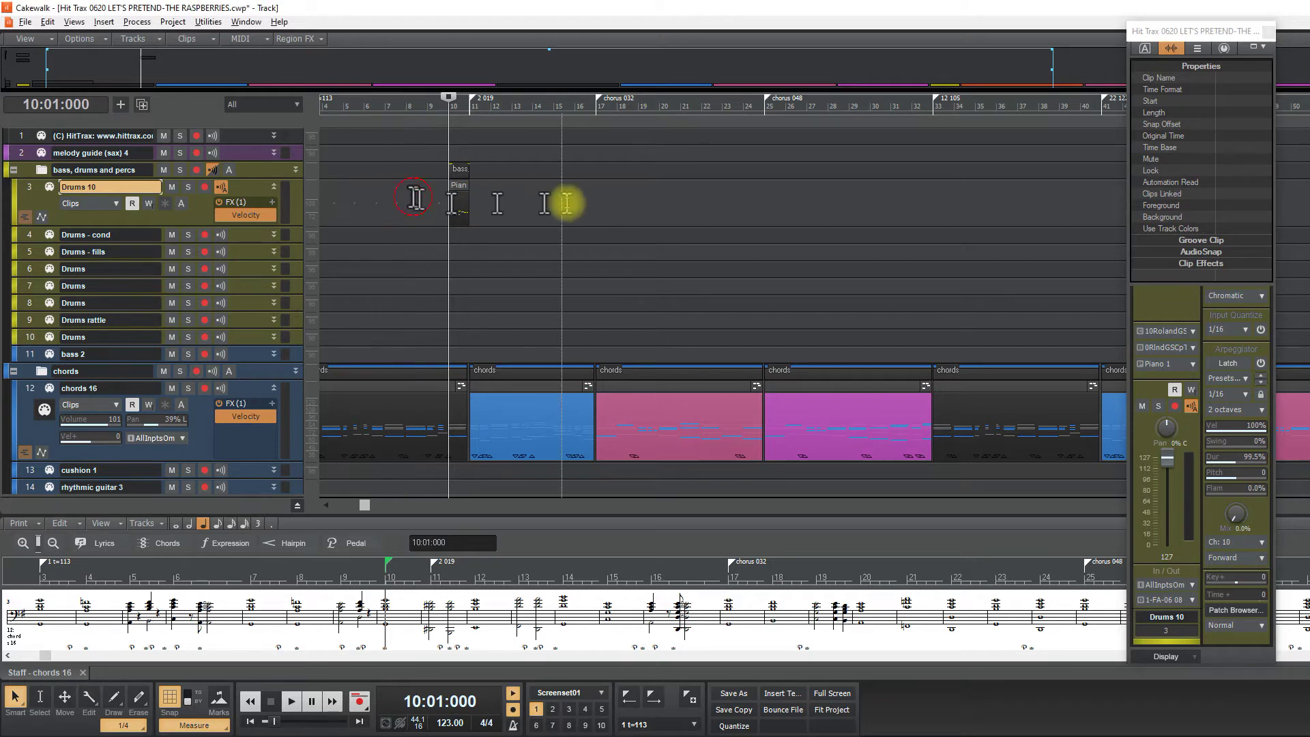
pyautogui.click(1231, 216)
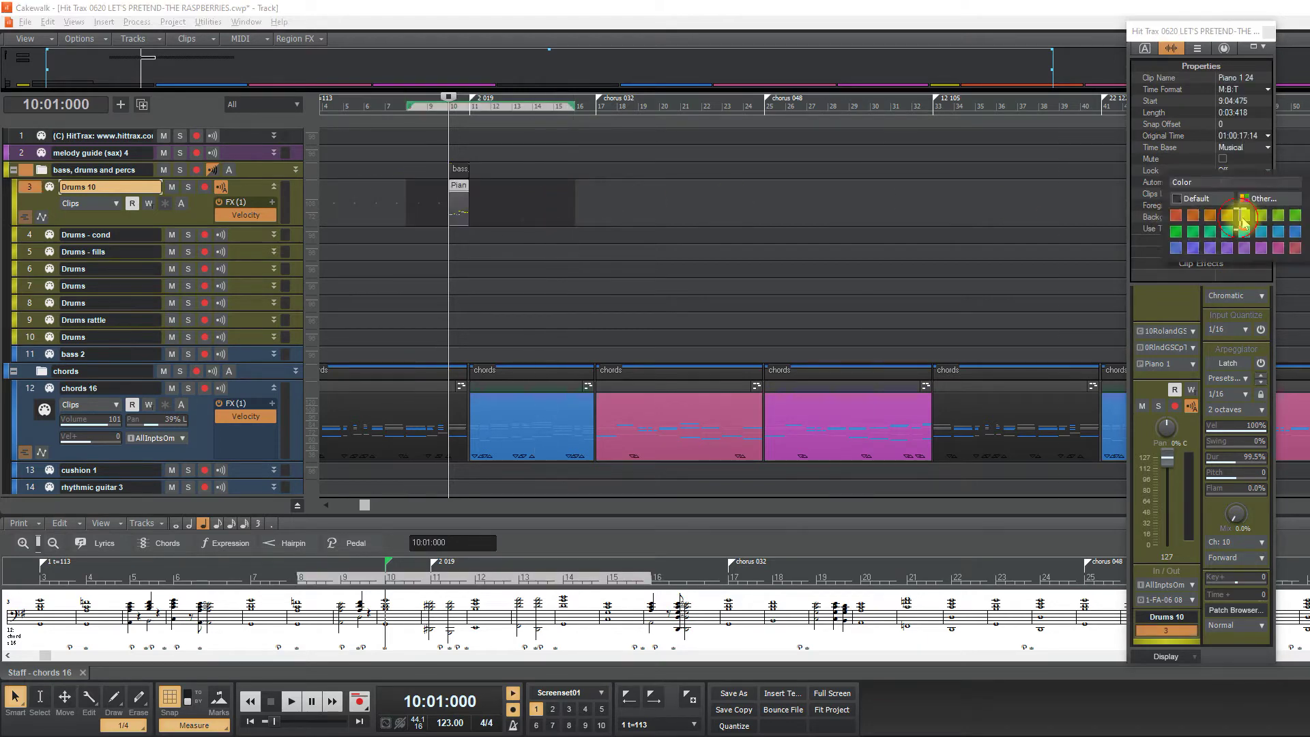
pyautogui.click(920, 216)
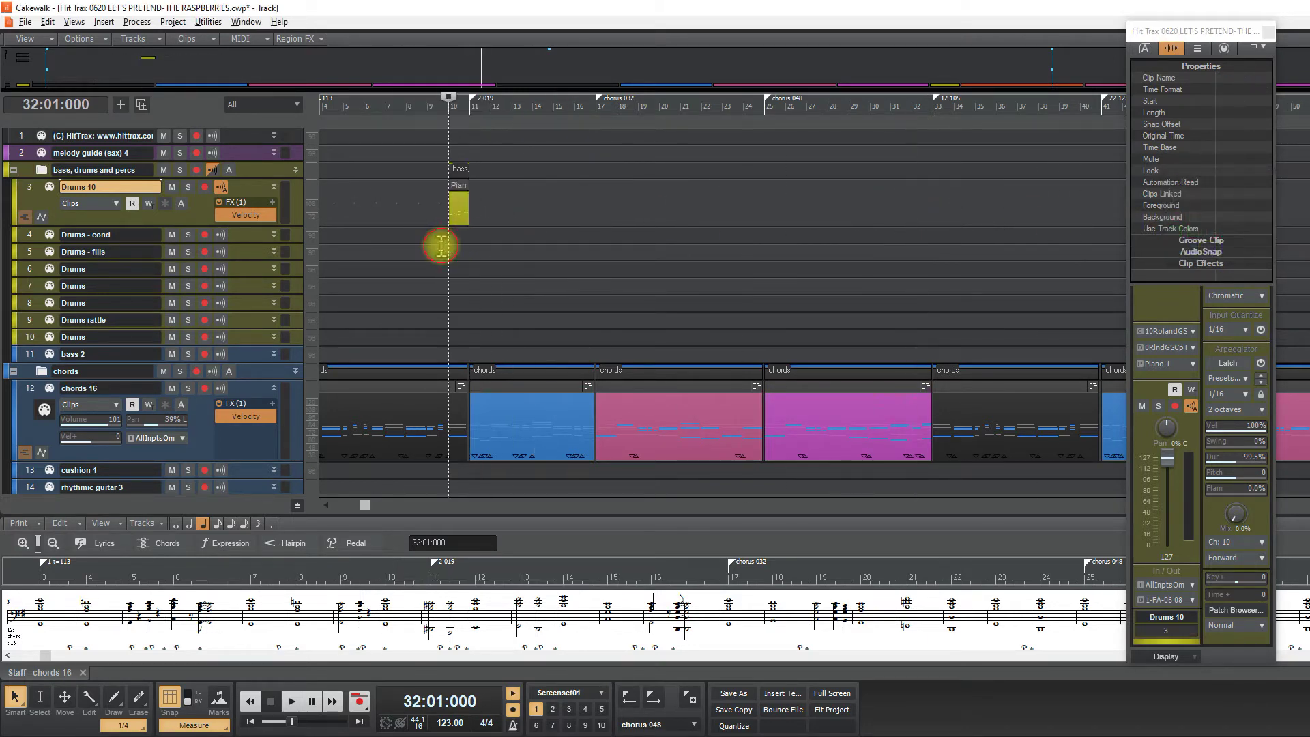
pyautogui.click(439, 244)
pyautogui.press('space')
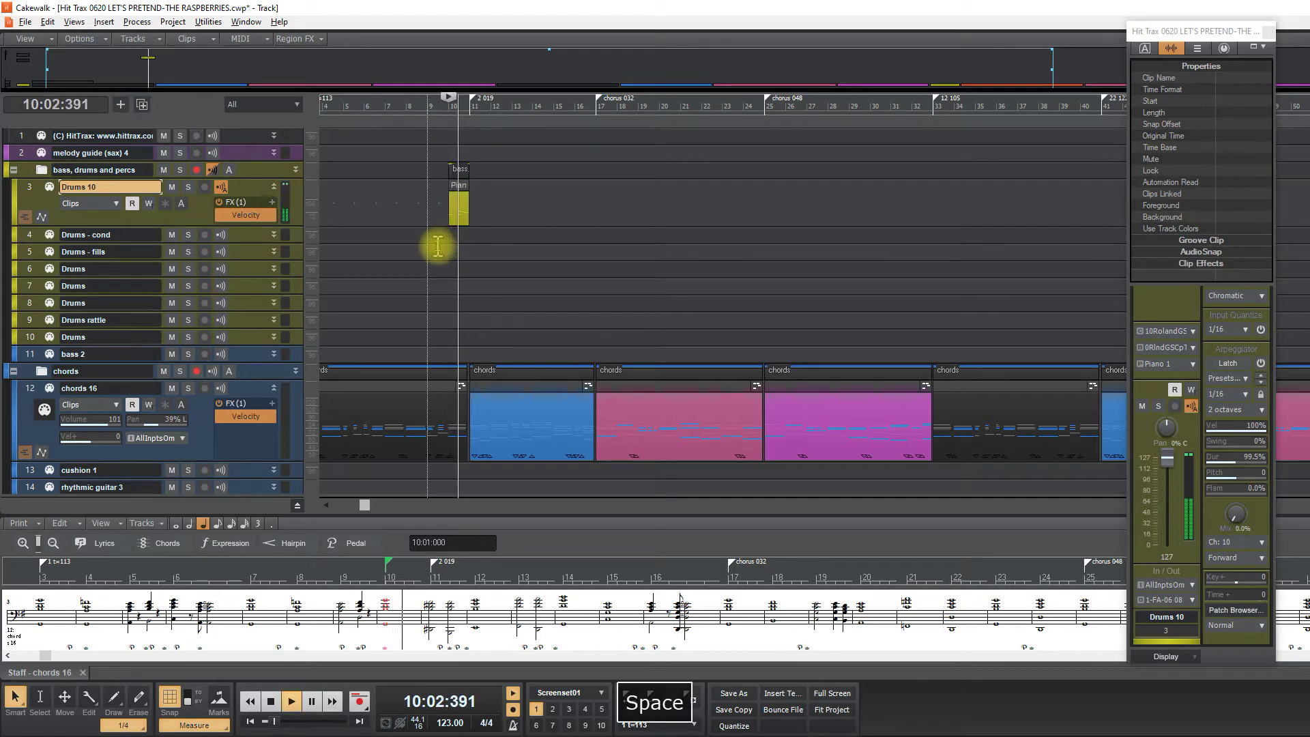
pyautogui.press('space')
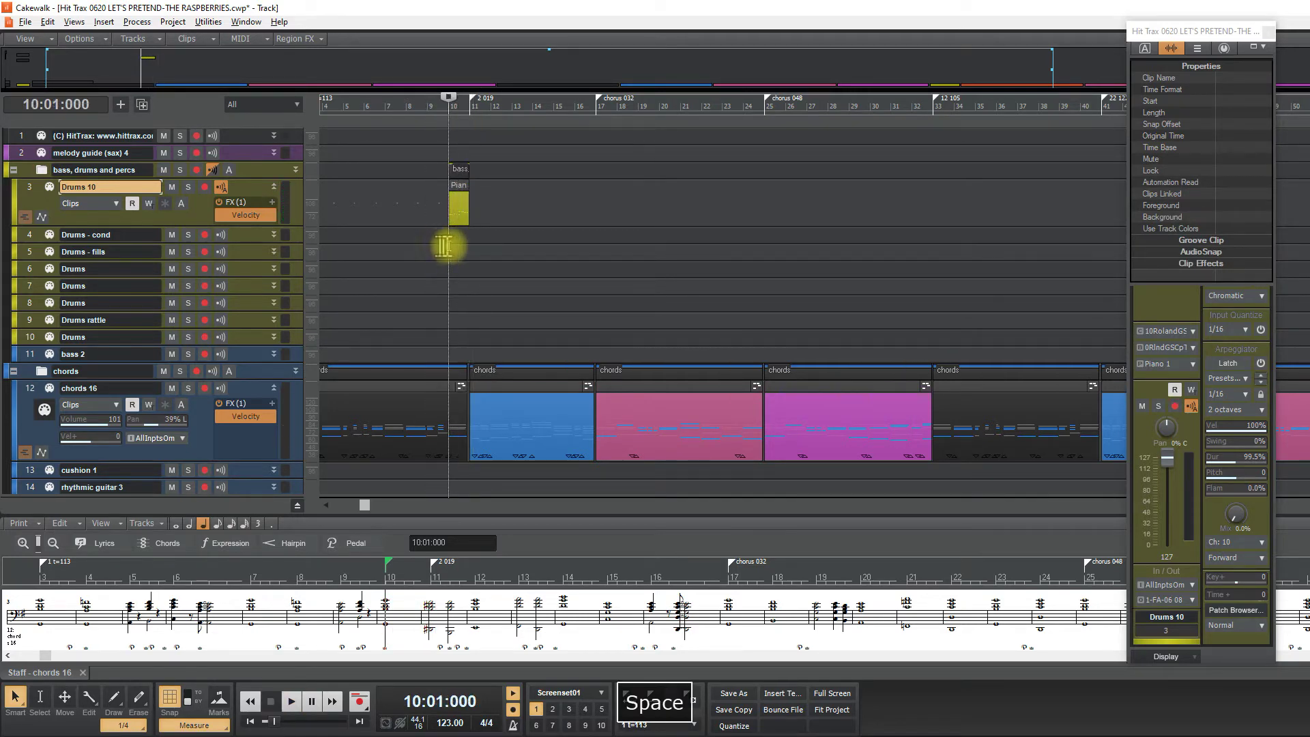
# Step: Set the now time to measure 13, audition from there, and start recording on Drums 10
pyautogui.click(469, 247)
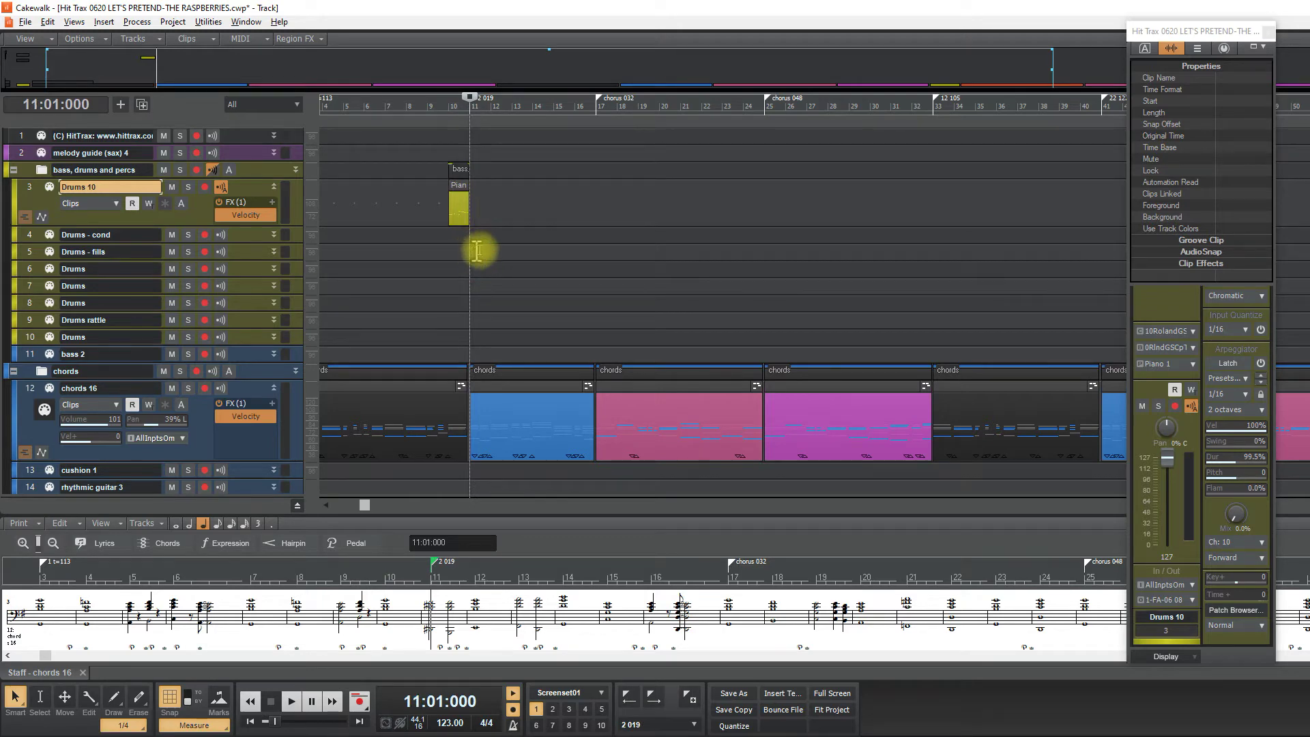
pyautogui.click(535, 207)
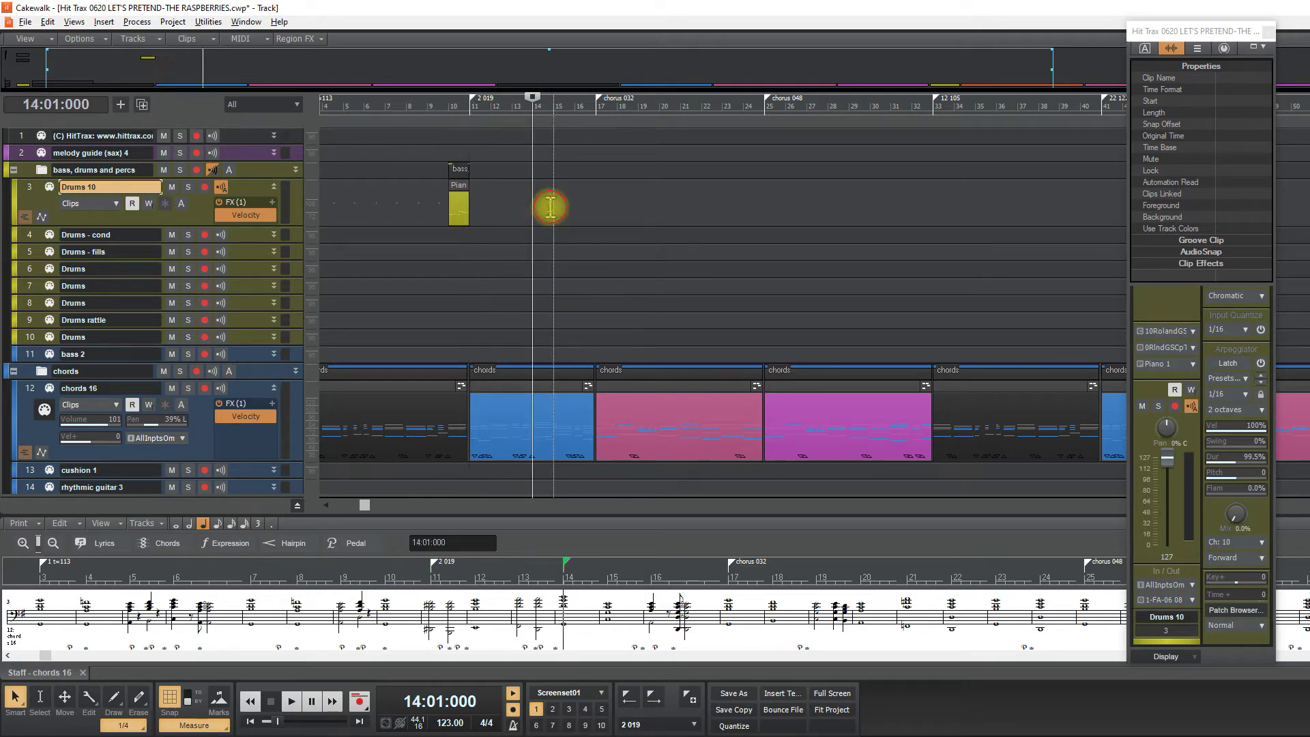
pyautogui.click(525, 207)
pyautogui.press('space')
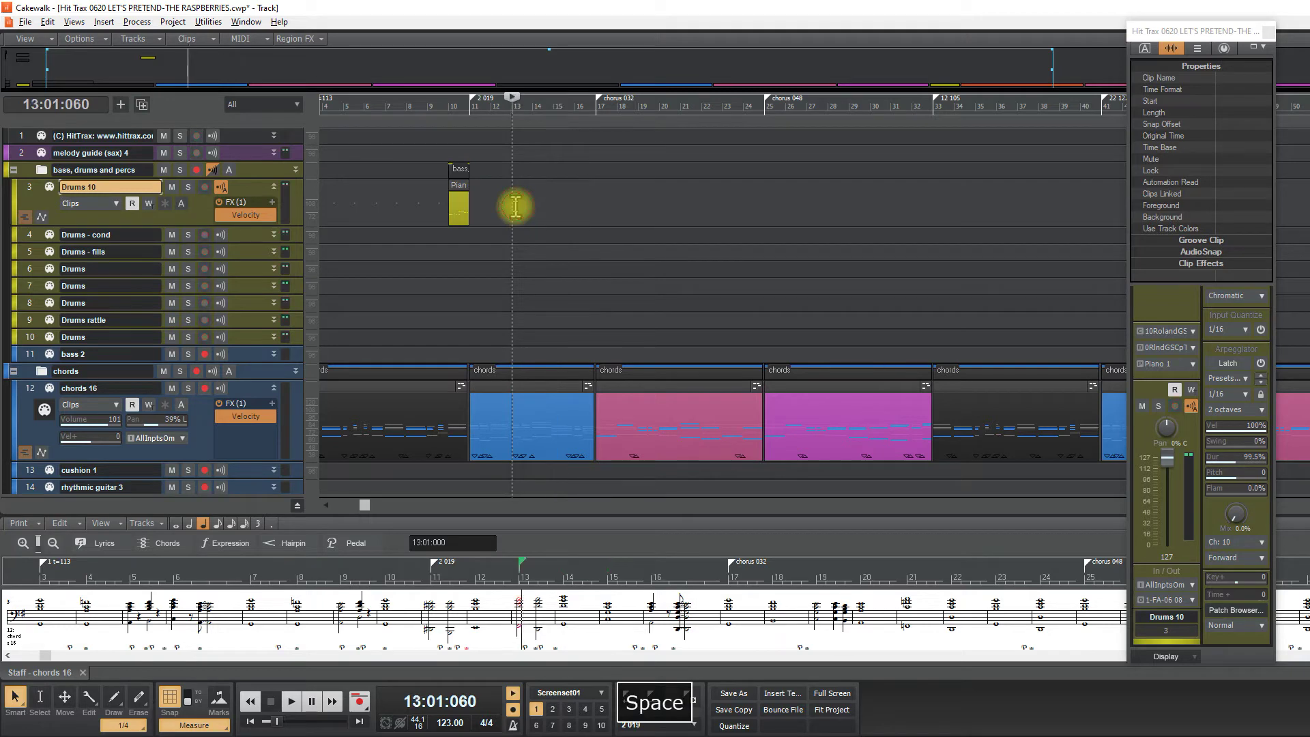
pyautogui.press('space')
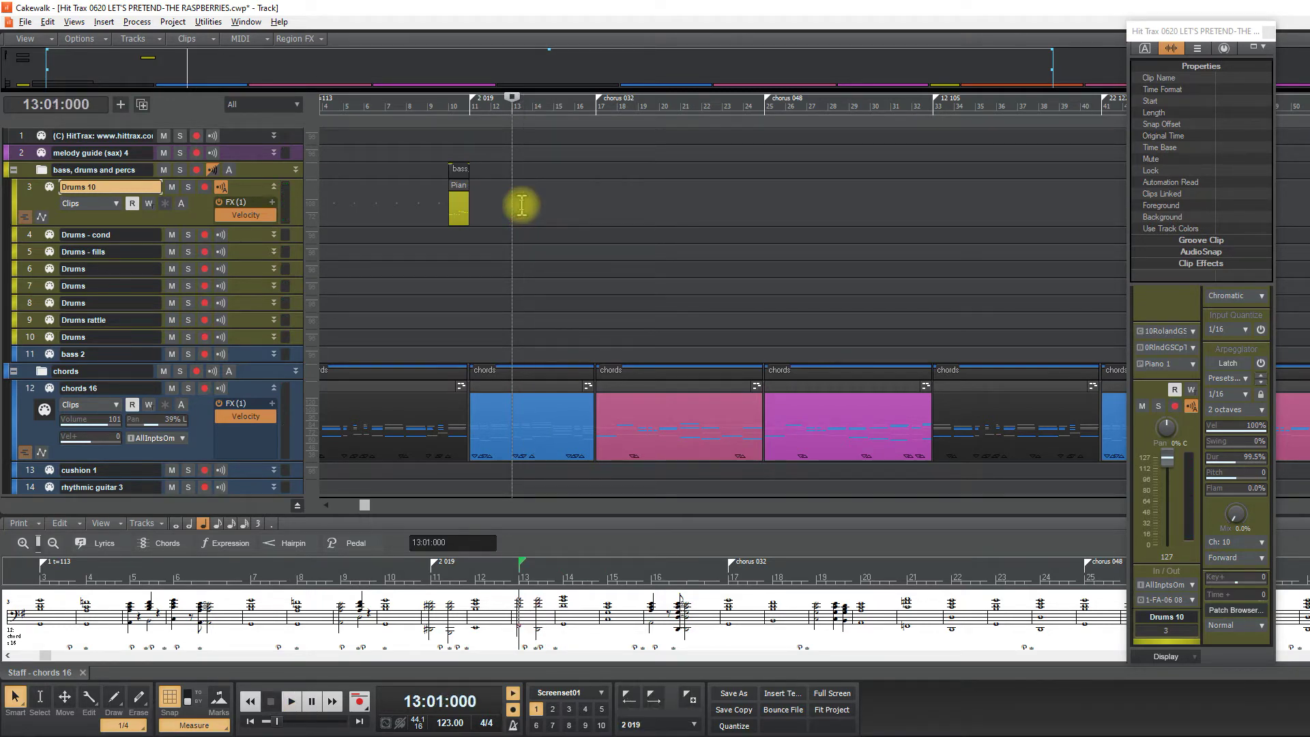
pyautogui.press('space')
pyautogui.press('space')
pyautogui.hotkey('shift', 'space')
pyautogui.press('space')
pyautogui.press('space')
pyautogui.press('space')
pyautogui.press('F7')
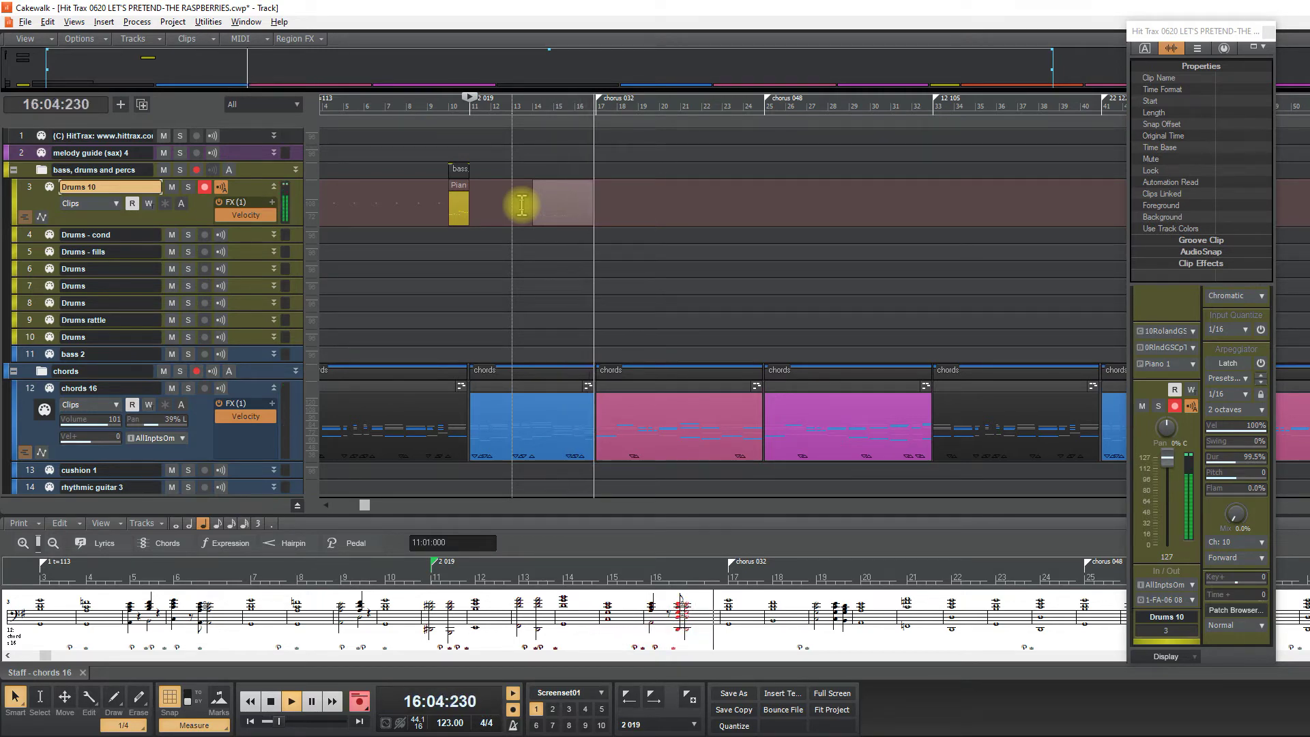
# Step: Stop recording to keep the Piano 1 25 clip and audition it from measures 14 and 11
pyautogui.press('space')
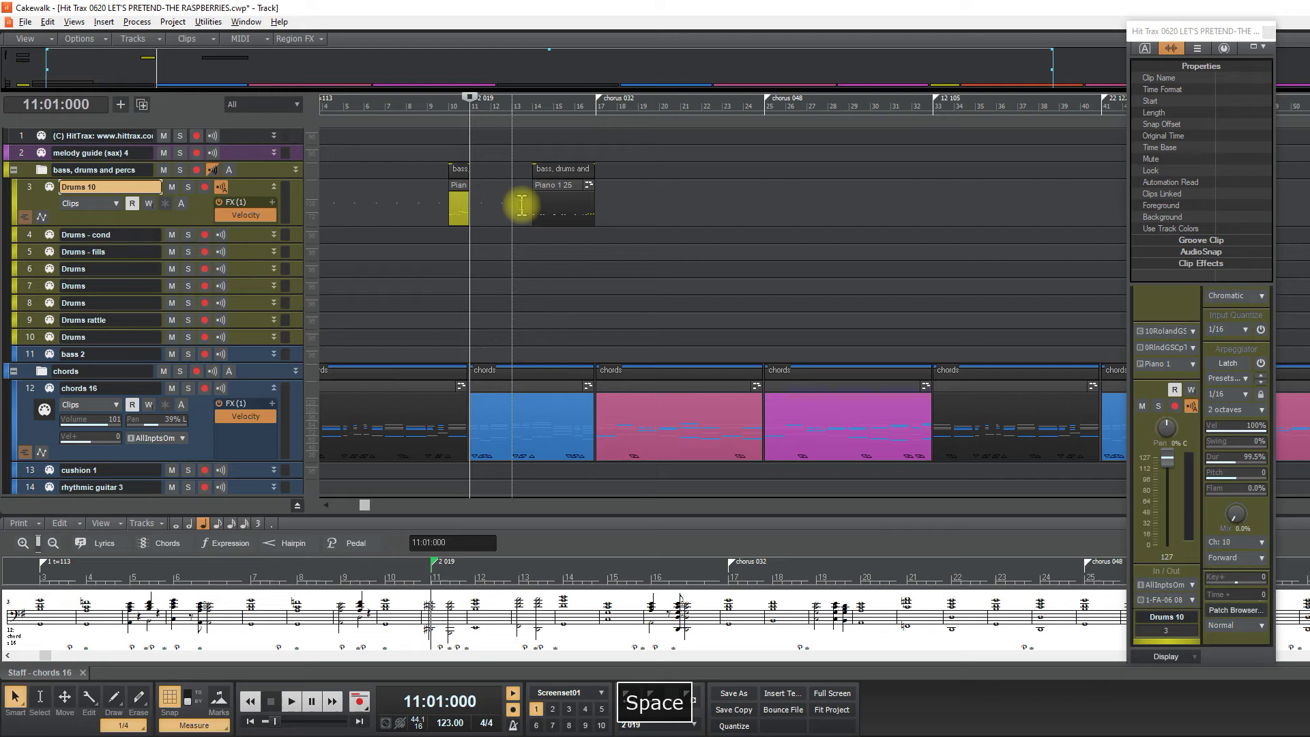
pyautogui.click(521, 229)
pyautogui.press('space')
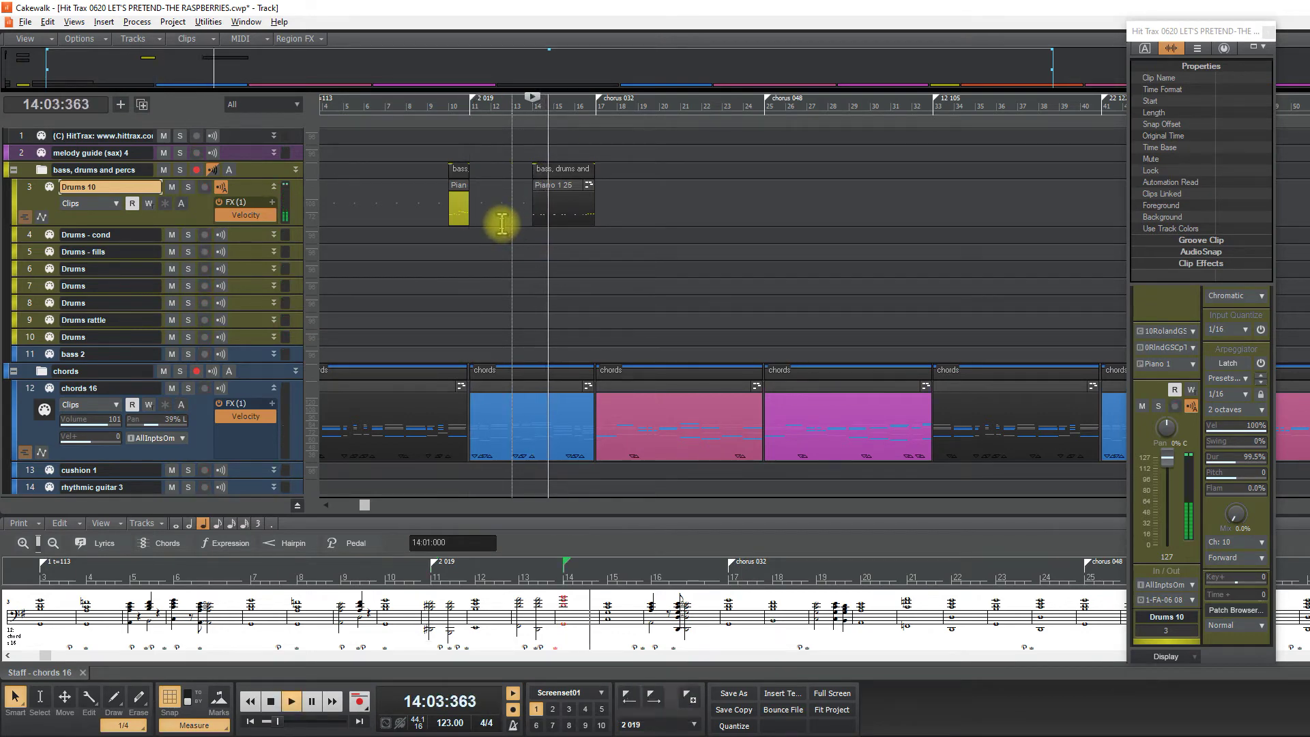
pyautogui.press('space')
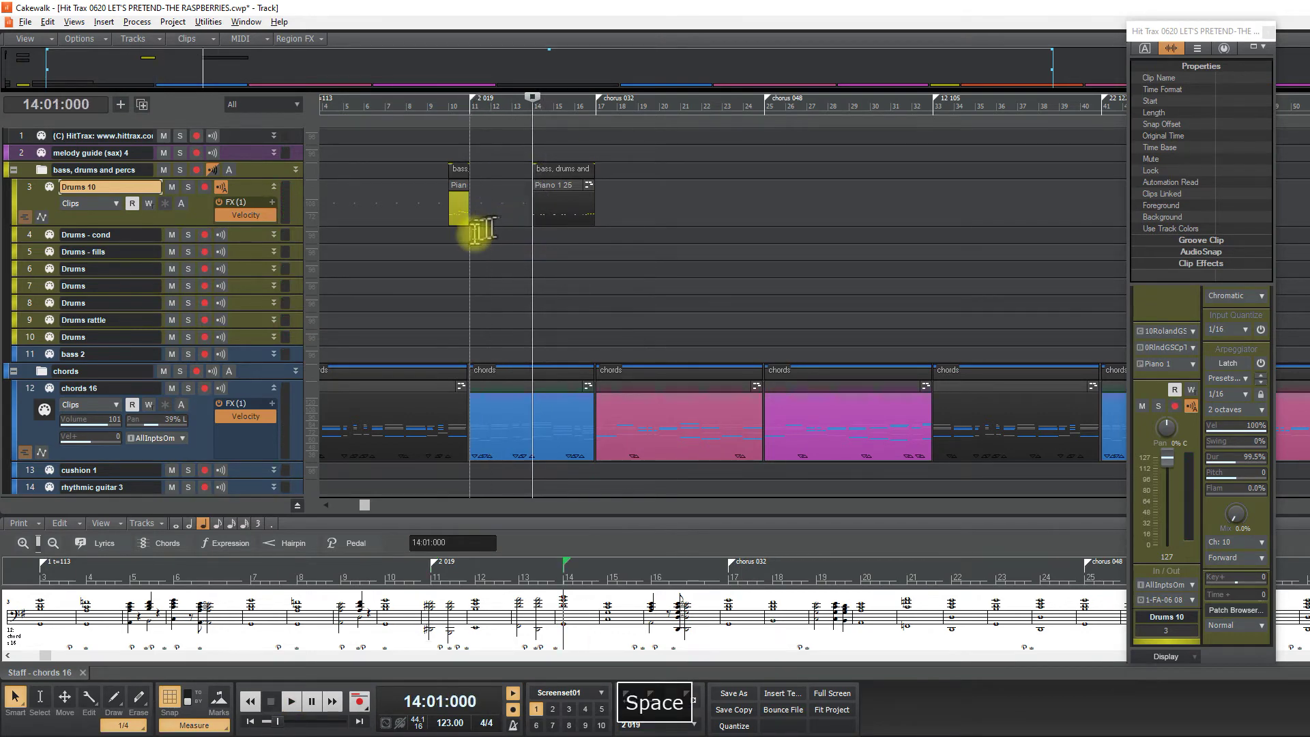
pyautogui.click(475, 235)
pyautogui.press('space')
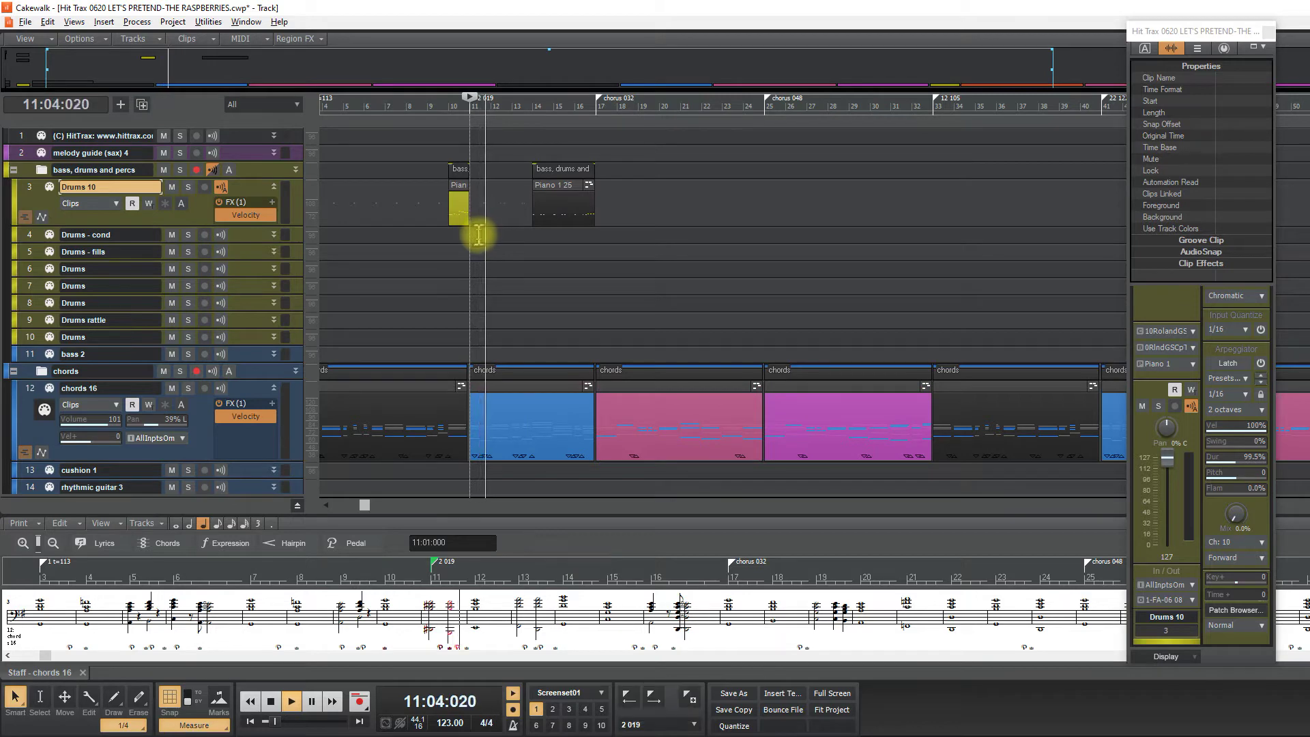
pyautogui.press('space')
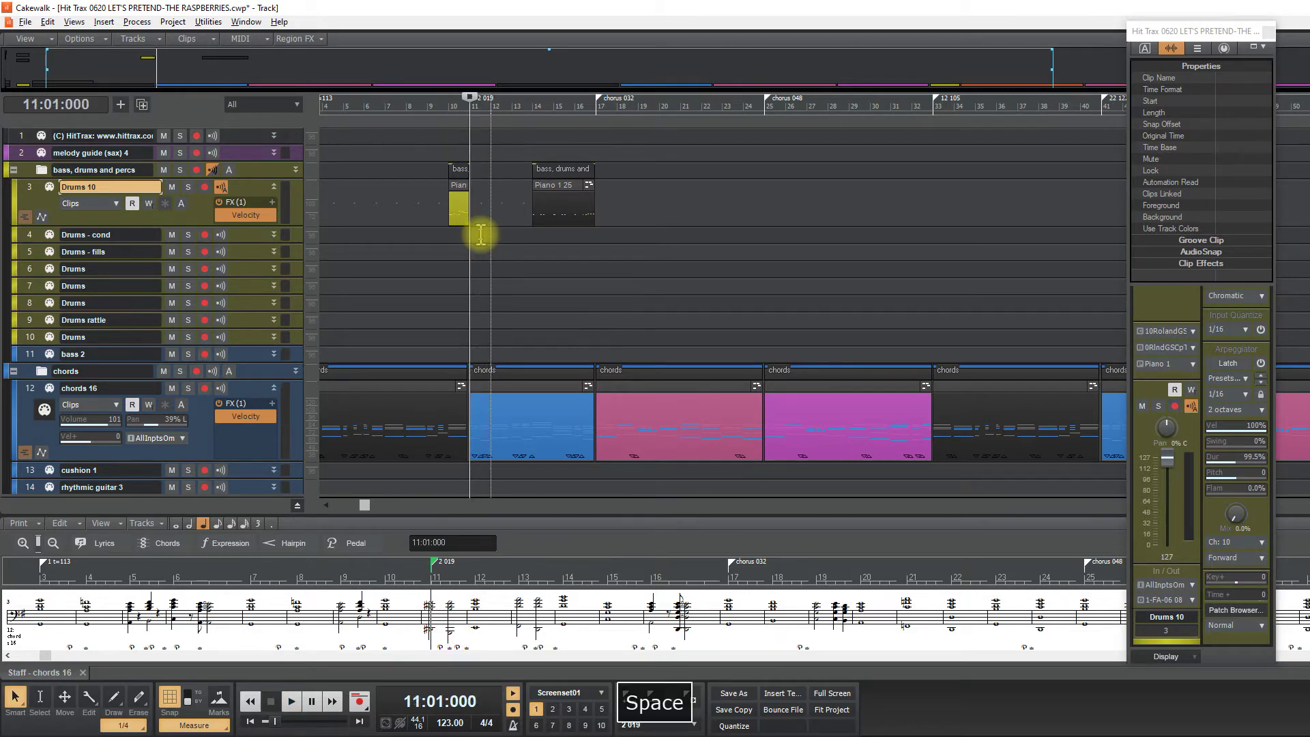
# Step: Play back the new drum clip from measure 13
pyautogui.hotkey('ctrl', 'shift', 'Left')
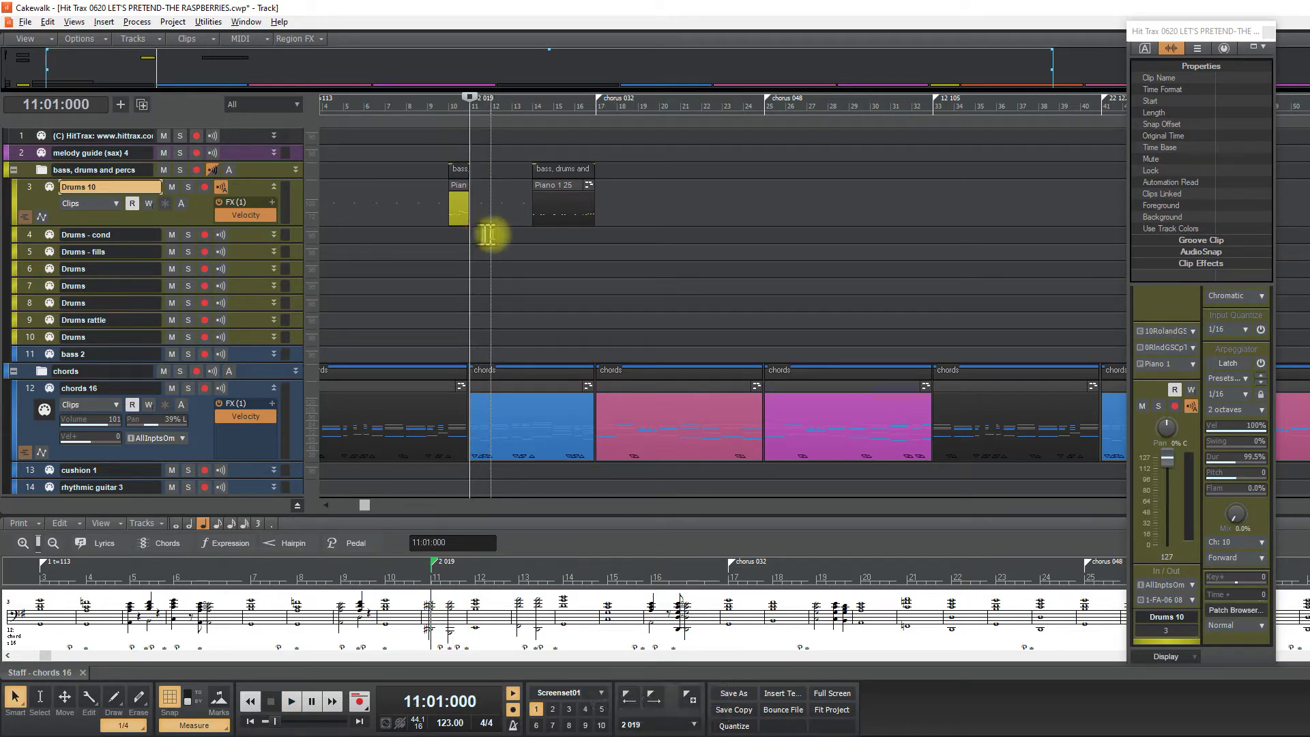
pyautogui.click(501, 228)
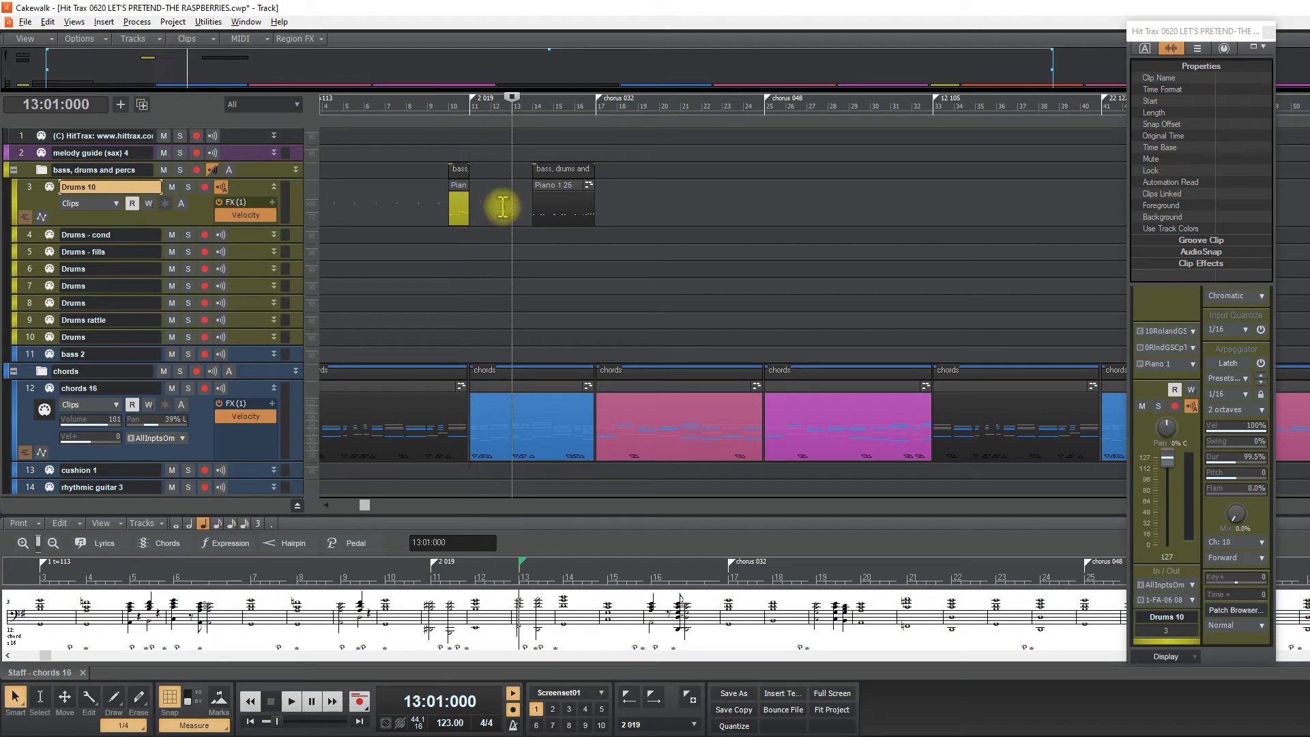
pyautogui.press('space')
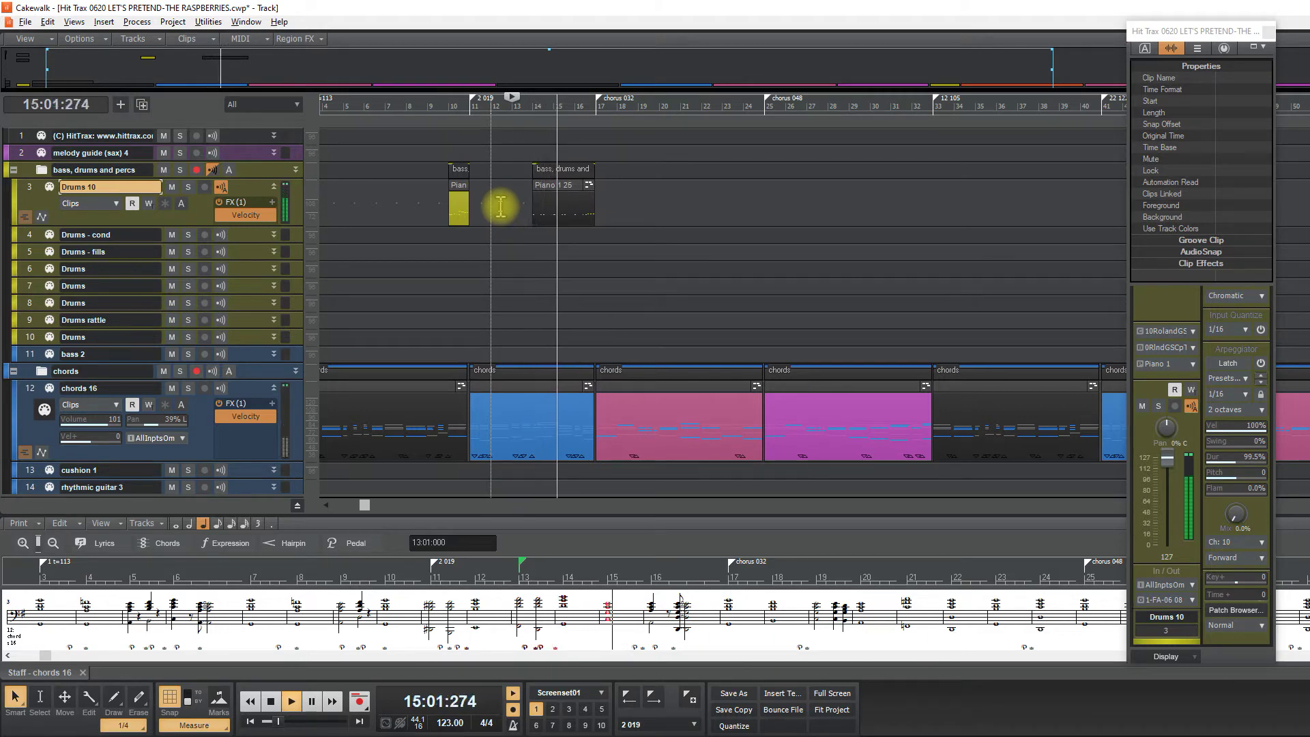
pyautogui.press('space')
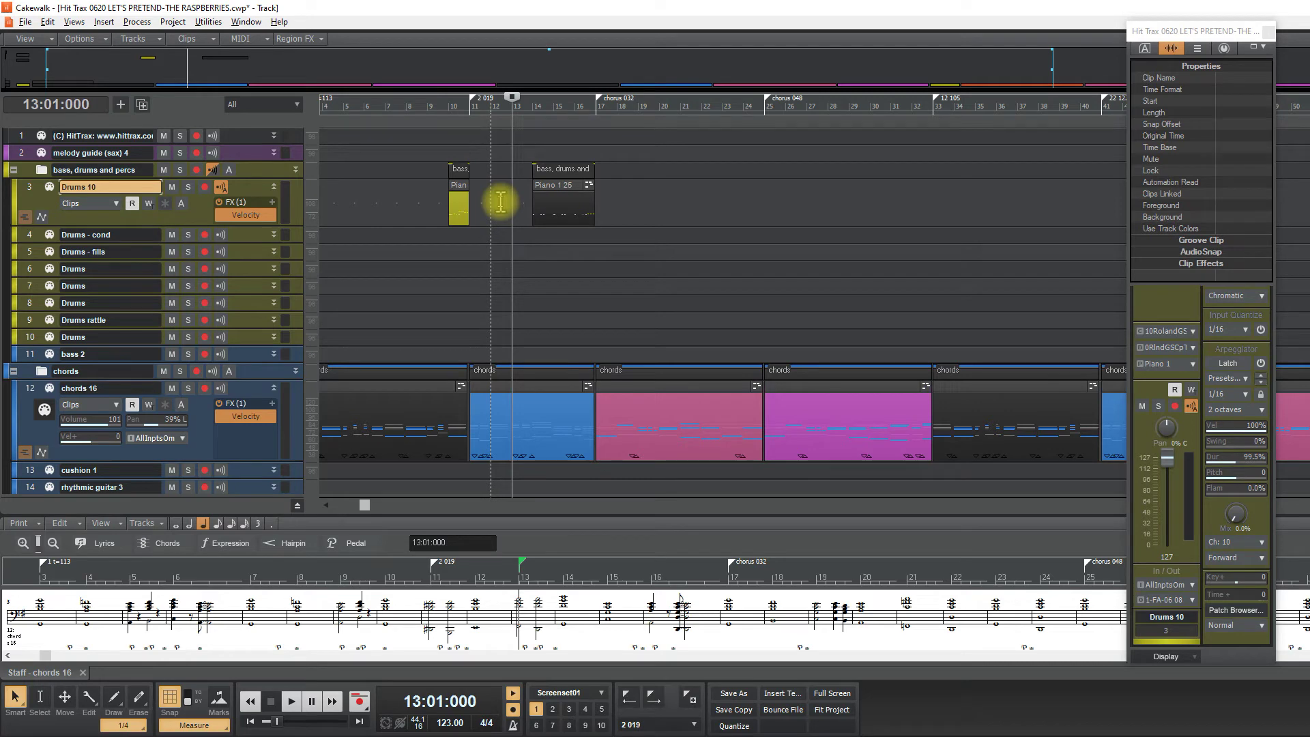
pyautogui.press('space')
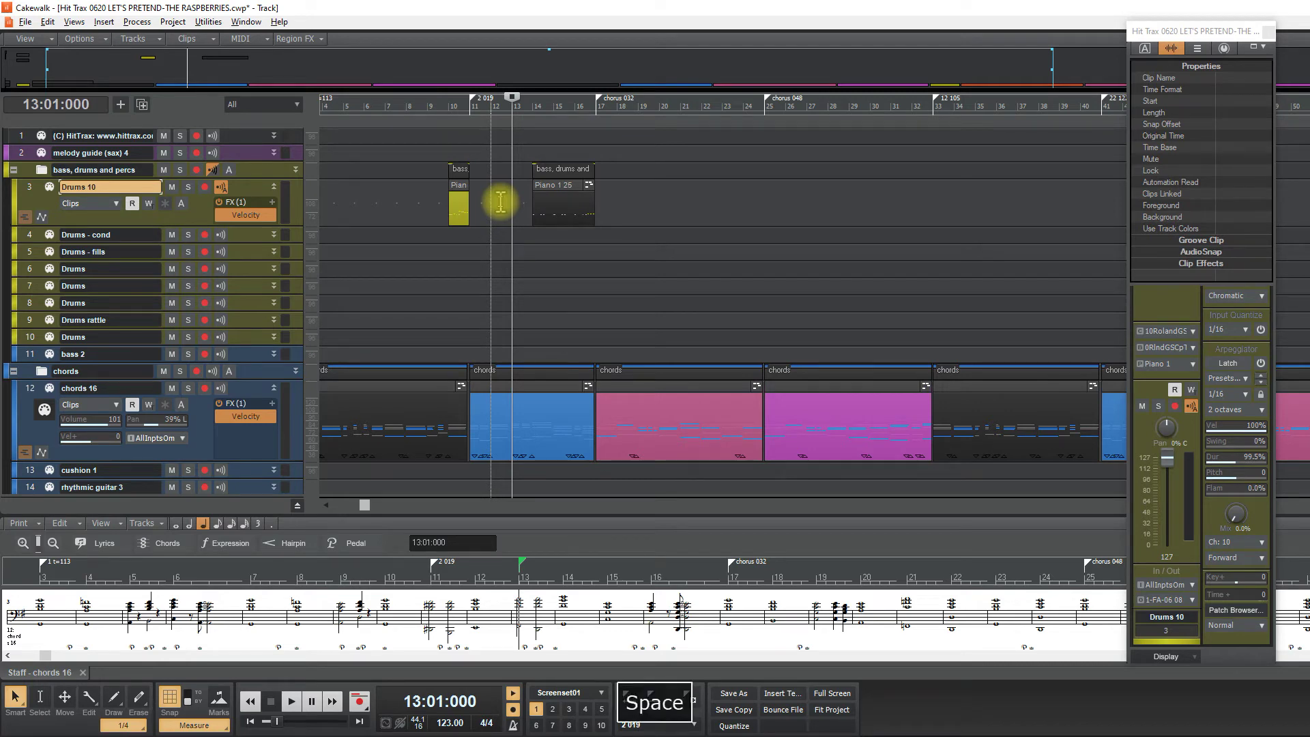
# Step: Quantize the Piano 1 25 clip on Drums 10 to 1/16 notes
pyautogui.moveTo(501, 200); pyautogui.dragTo(689, 213)
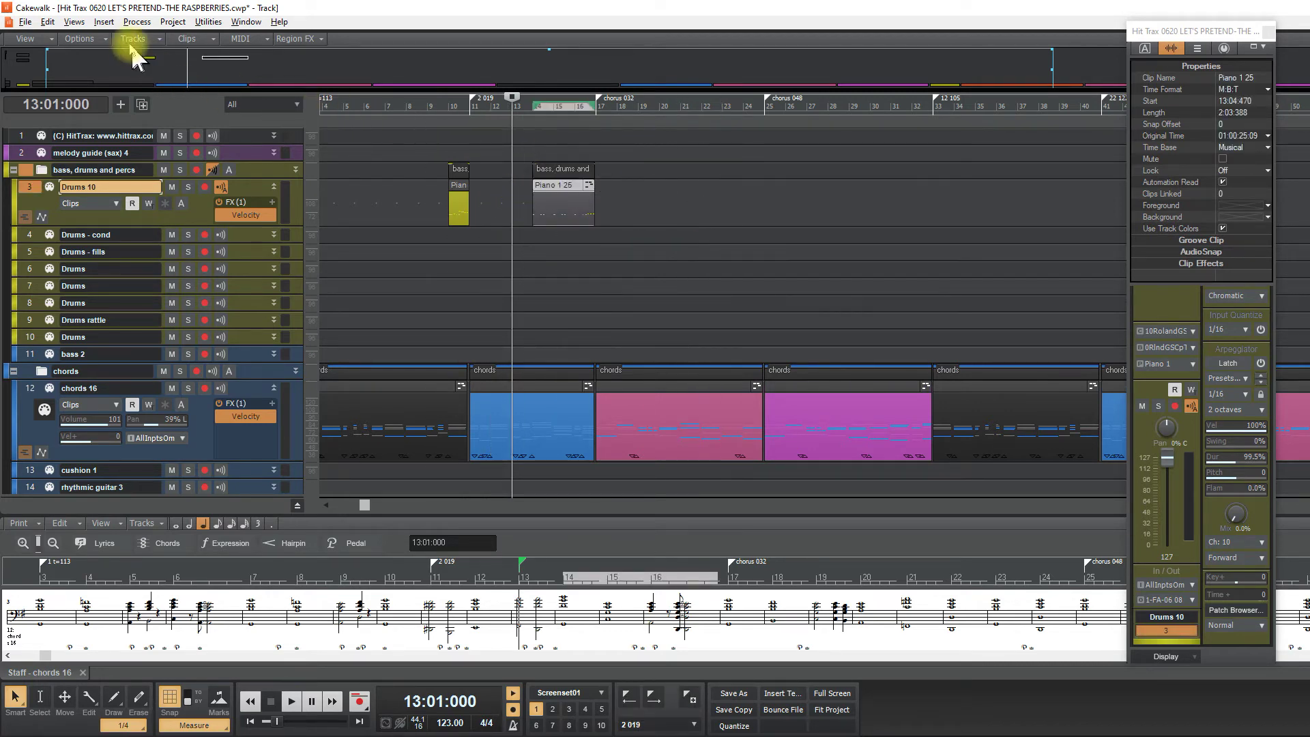
pyautogui.click(136, 22)
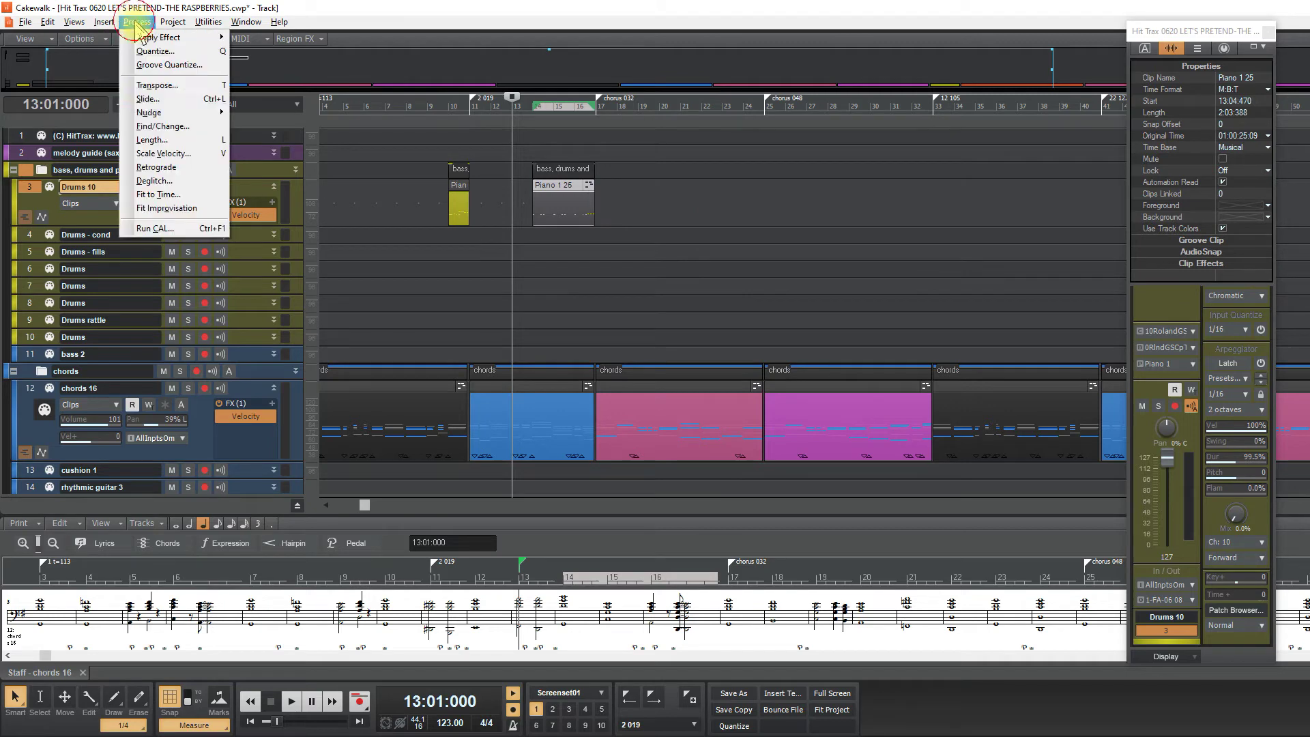
pyautogui.click(154, 51)
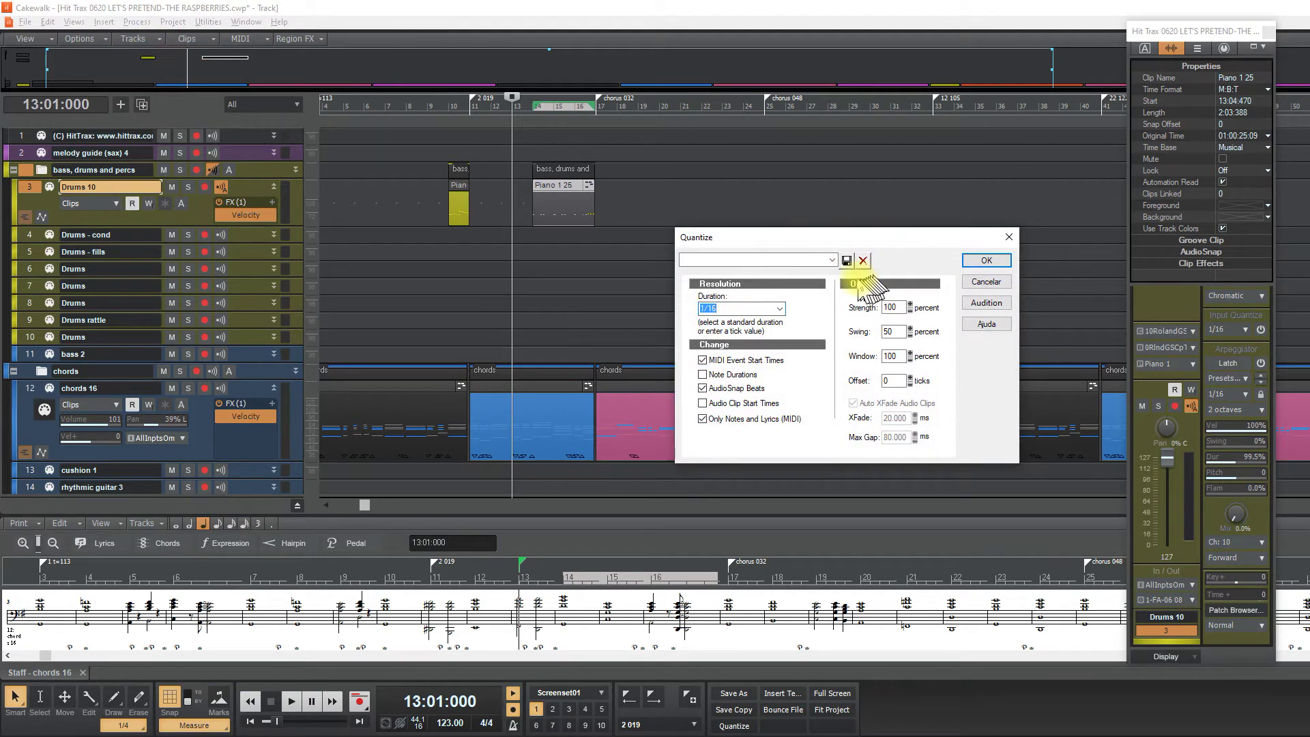
pyautogui.click(986, 261)
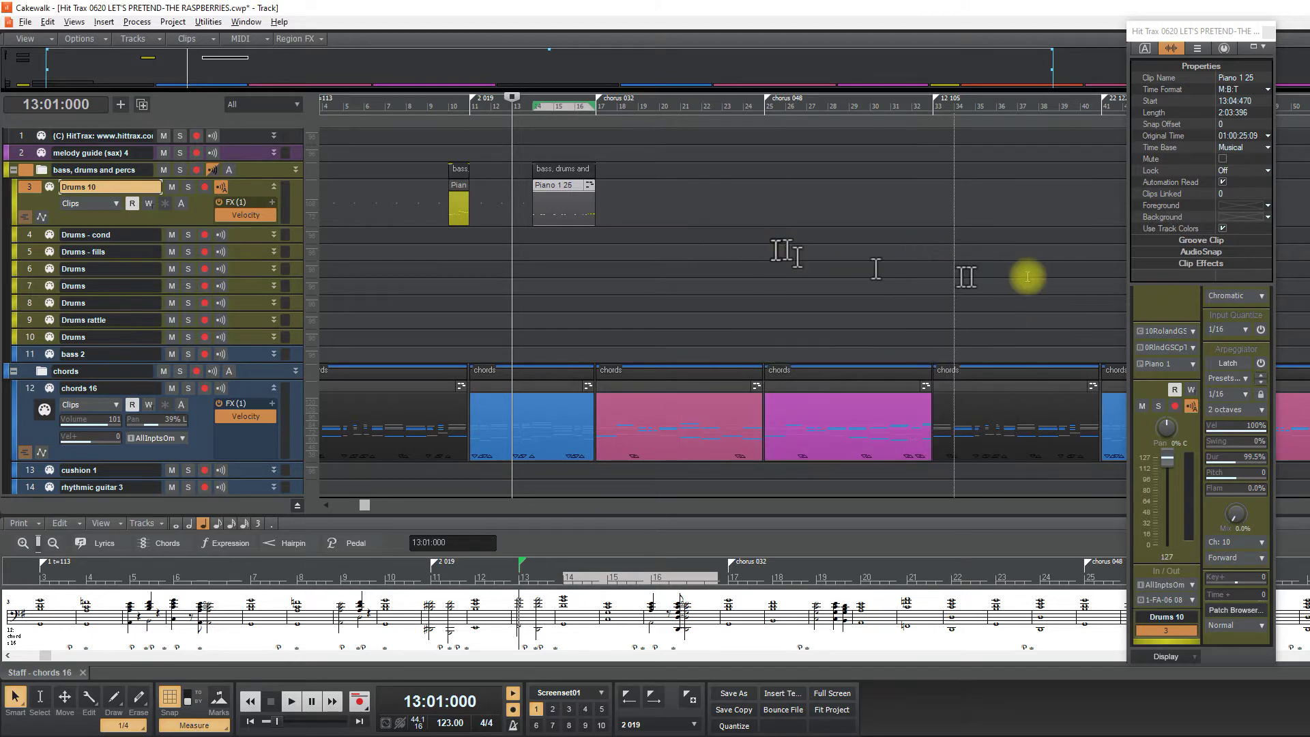
# Step: Give the Piano 1 25 clip a yellow background and listen back to it
pyautogui.click(1254, 217)
pyautogui.click(533, 271)
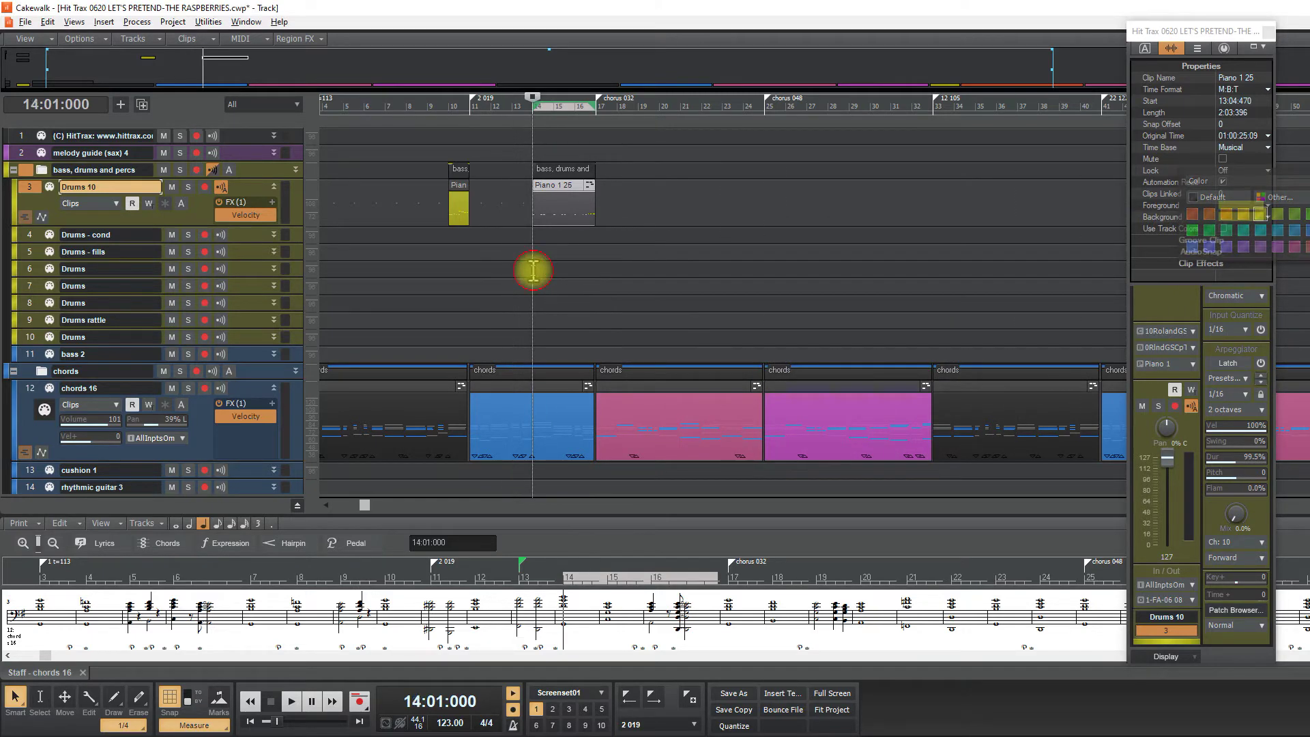
pyautogui.press('space')
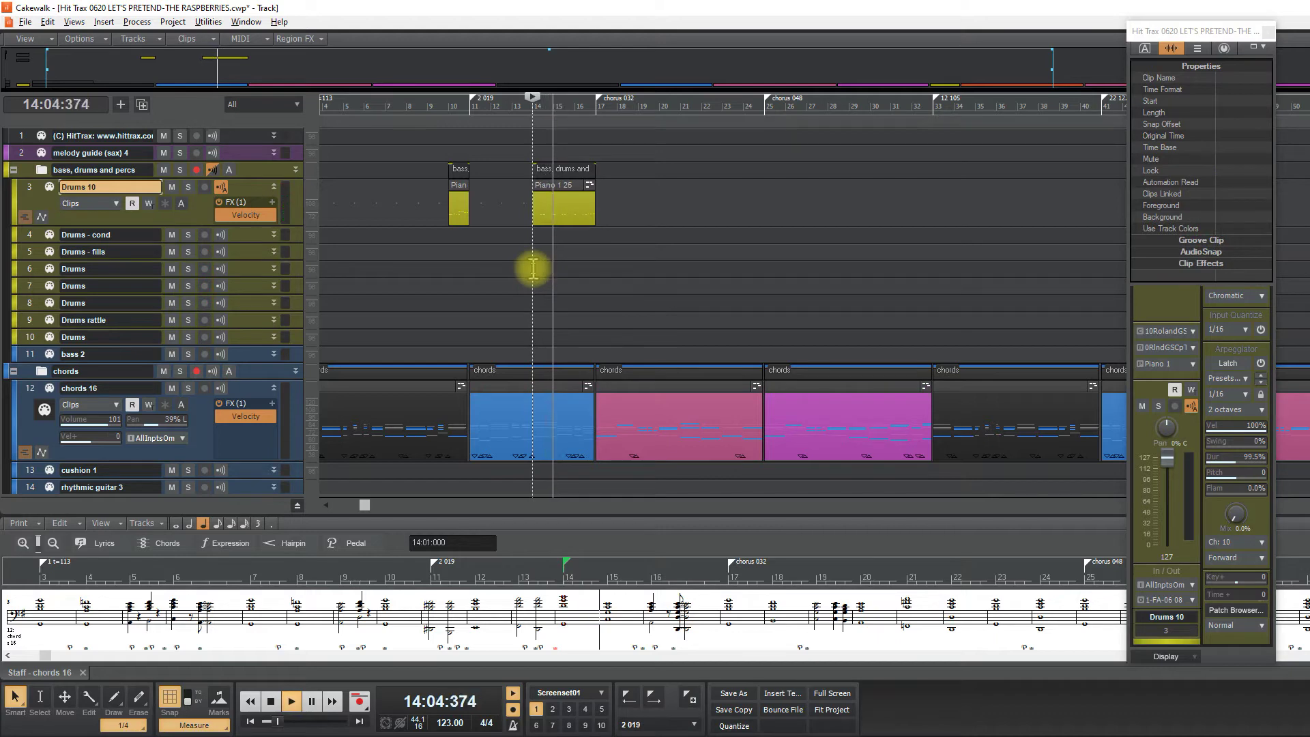
pyautogui.press('space')
pyautogui.click(599, 243)
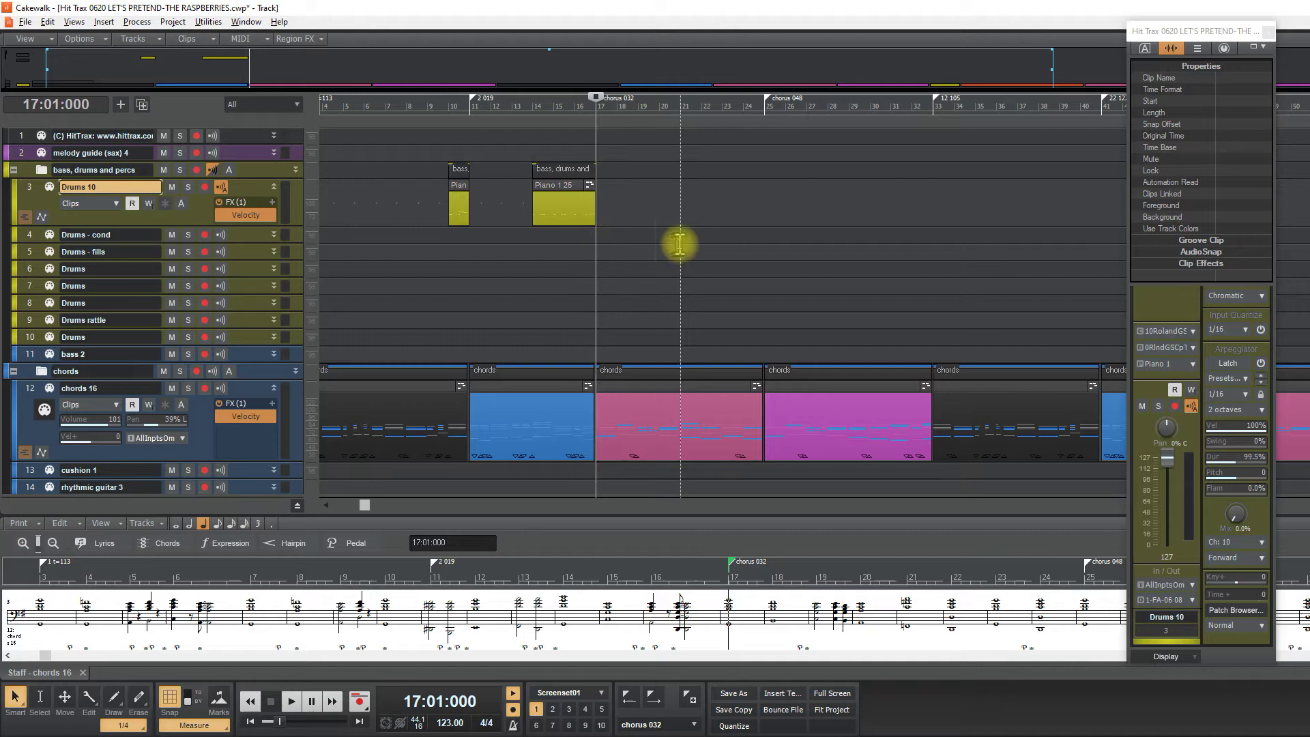
# Step: Record a short drum clip on Drums 10 at bar 20
pyautogui.press('space')
pyautogui.click(660, 225)
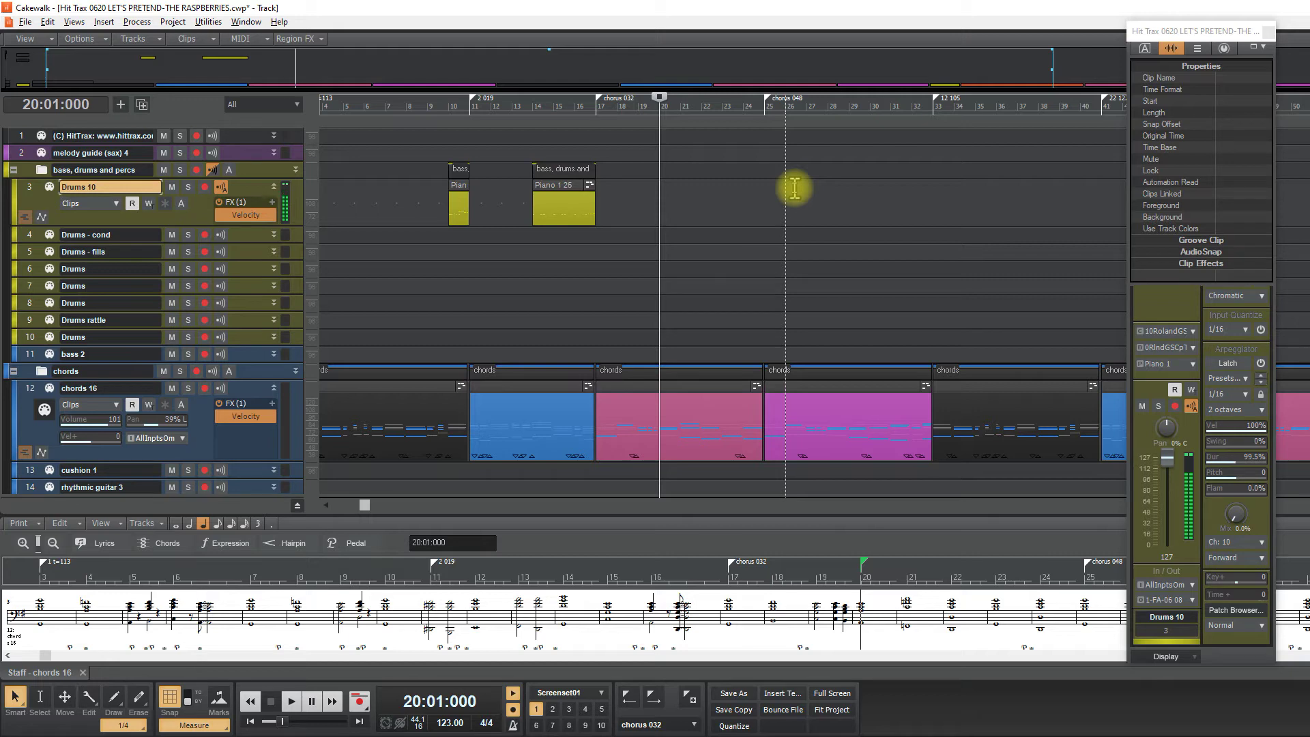
pyautogui.press('r')
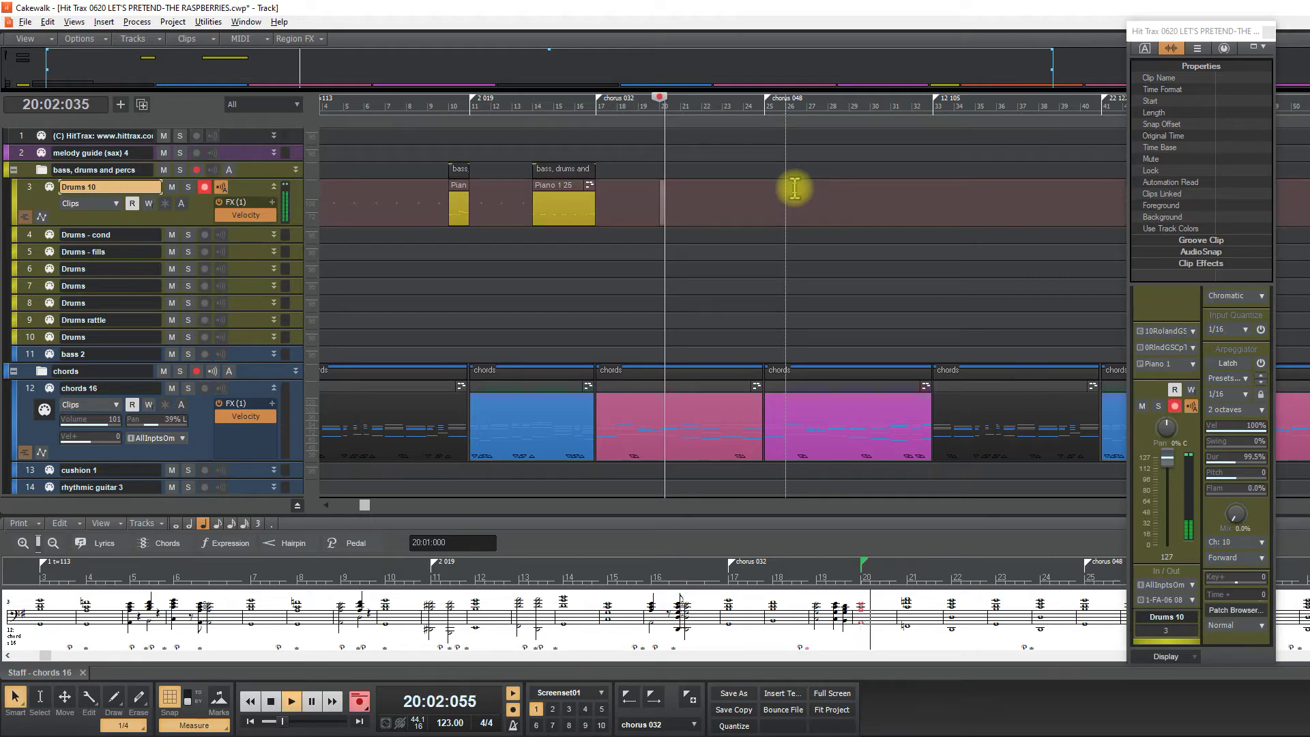
pyautogui.press('space')
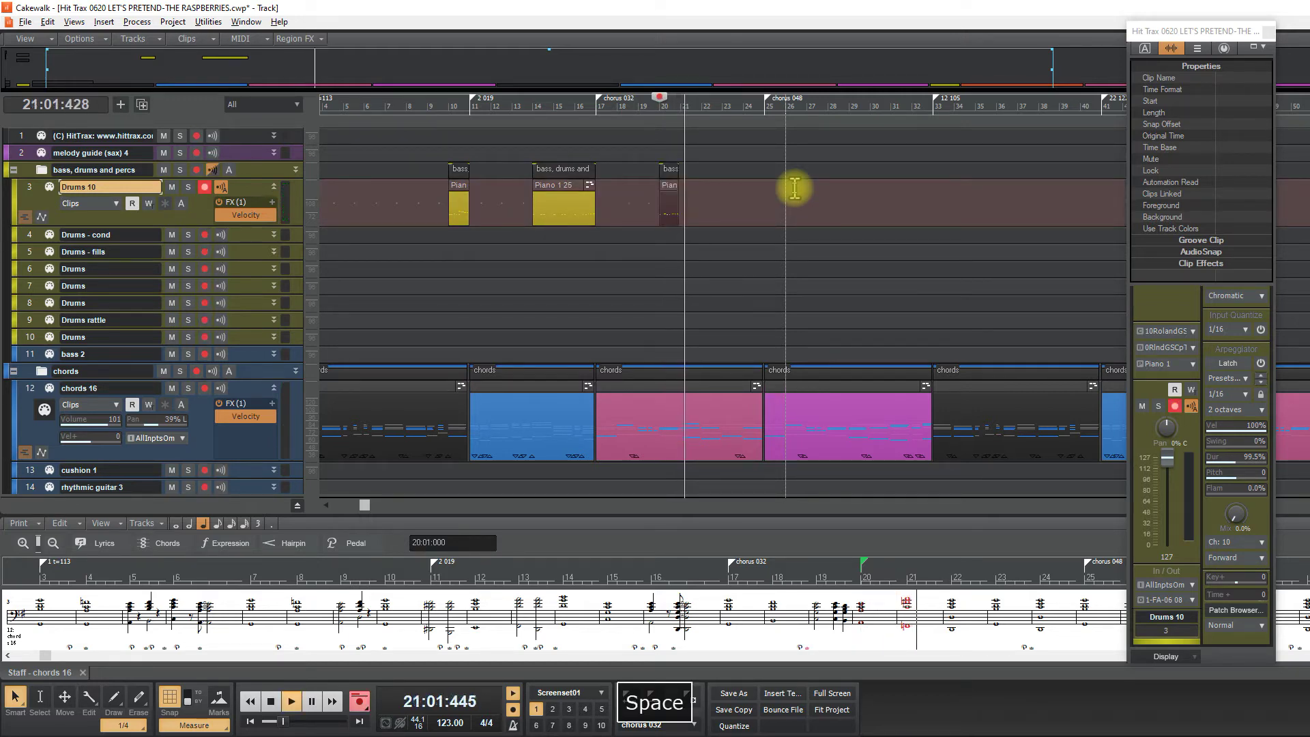
# Step: Record another short drum clip on Drums 10 starting at bar 24
pyautogui.click(682, 240)
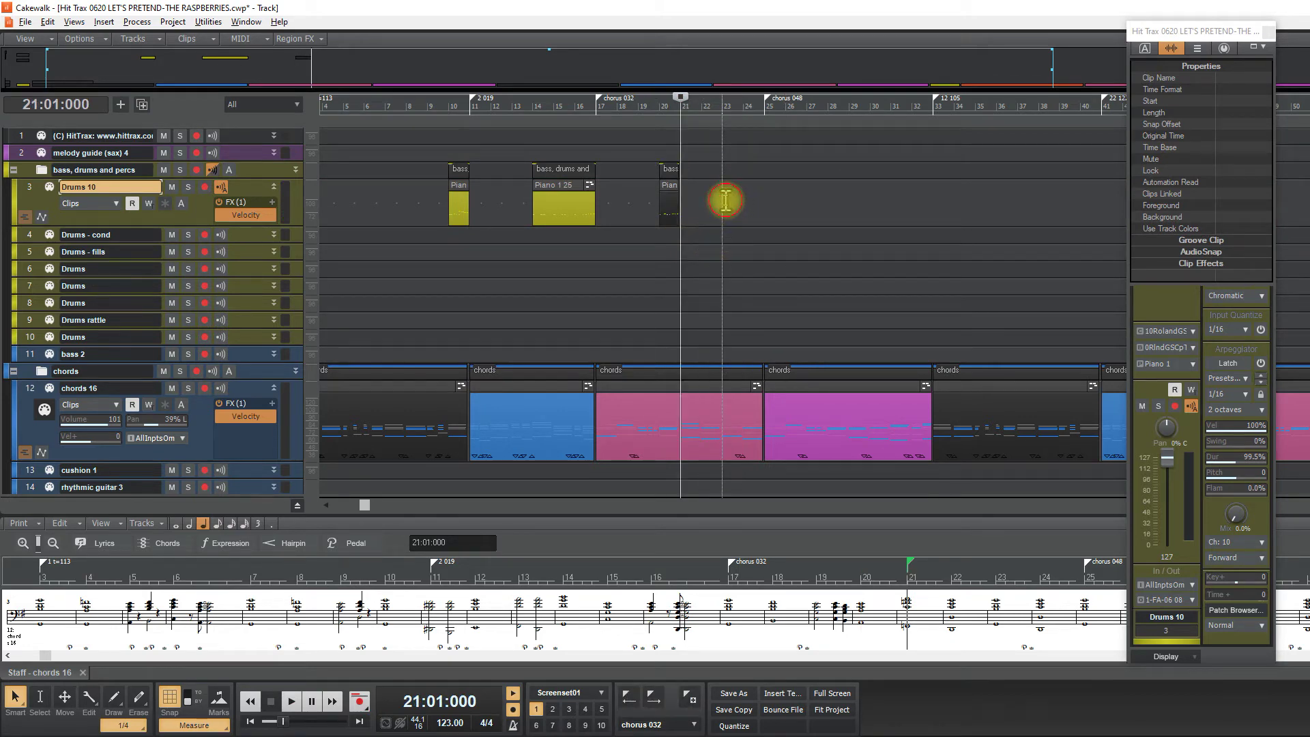
pyautogui.click(735, 199)
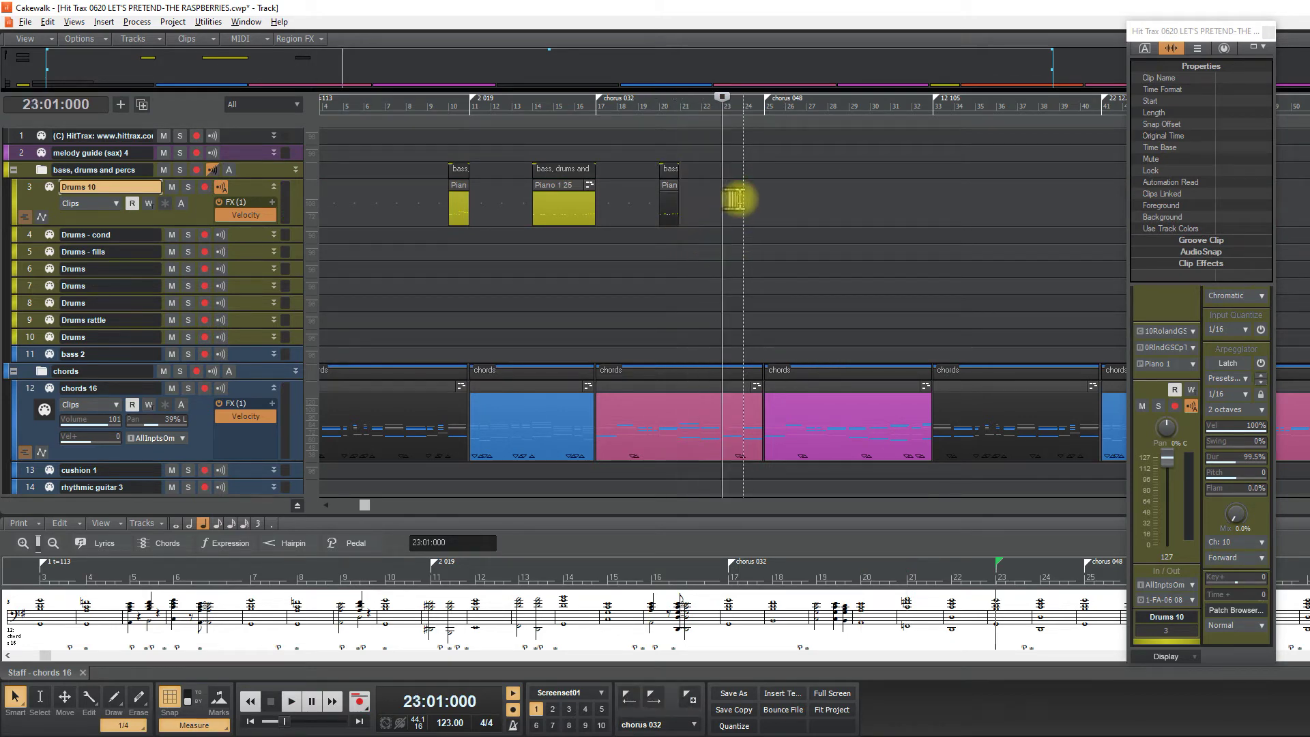
pyautogui.click(741, 199)
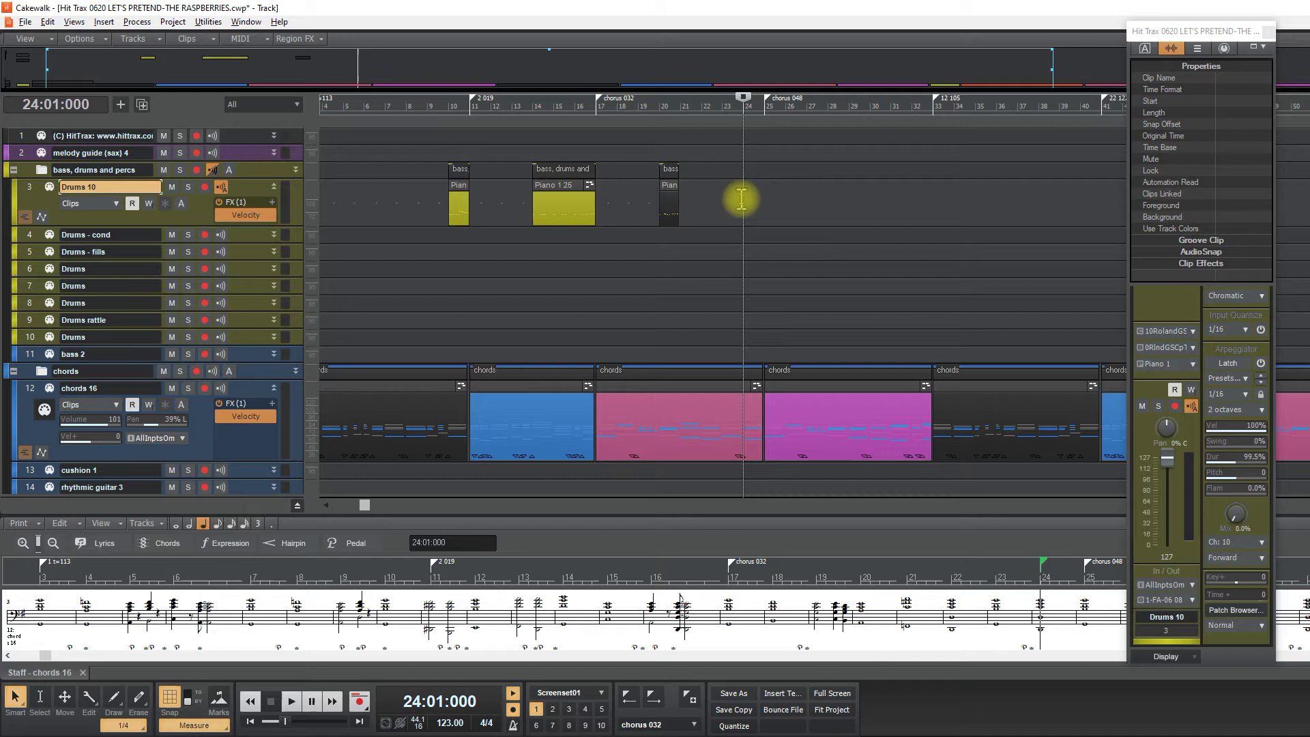
pyautogui.press('space')
pyautogui.press('F7')
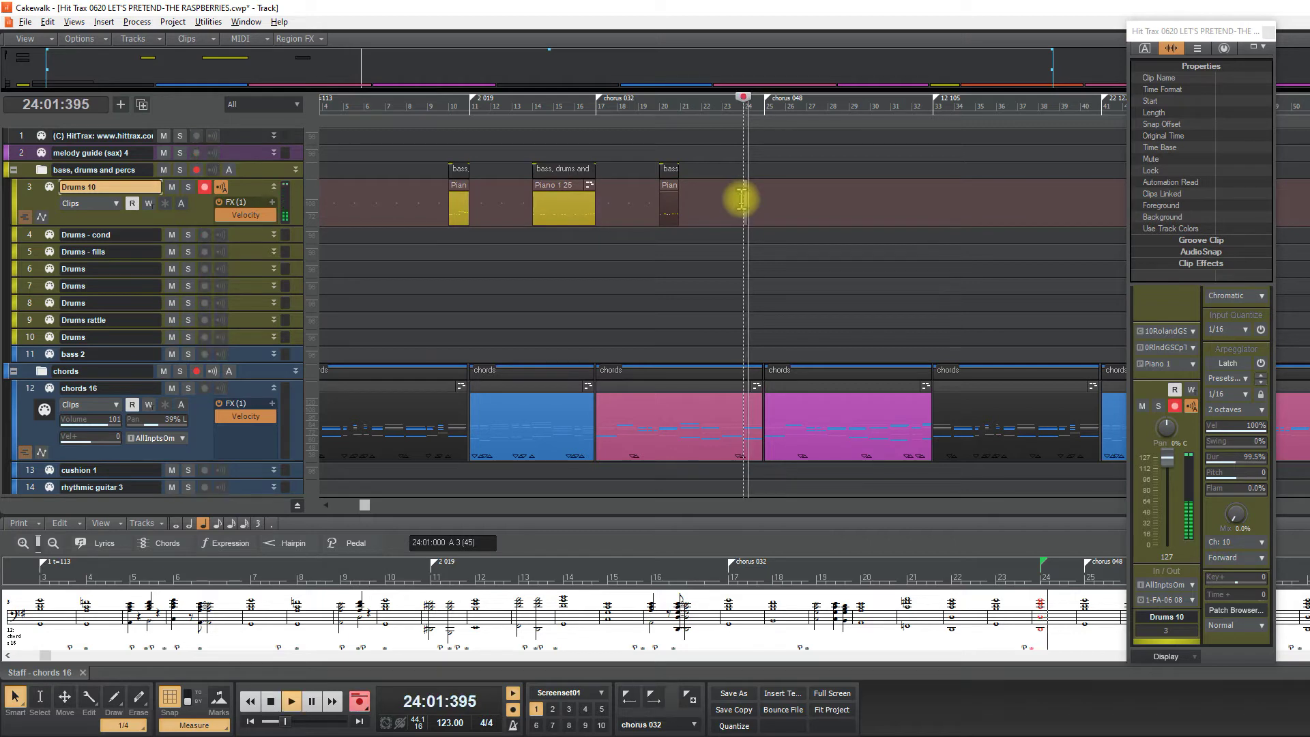
pyautogui.press('space')
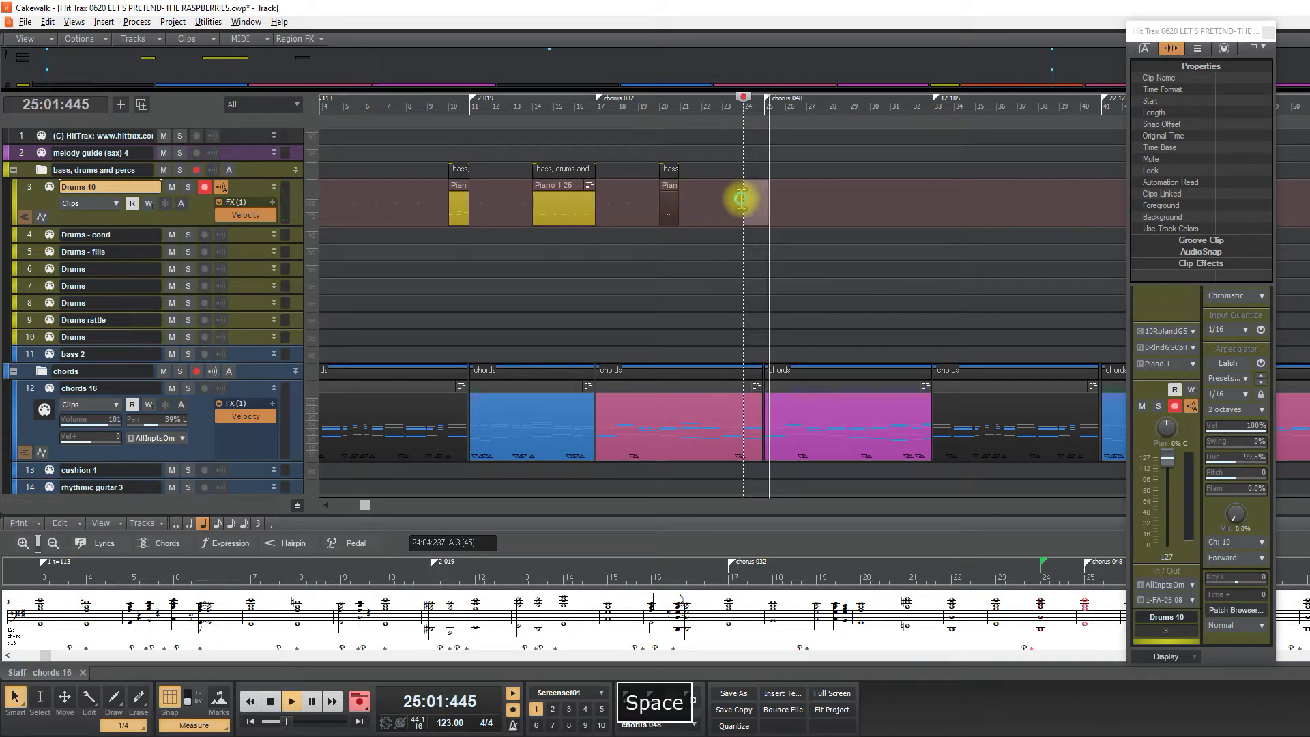
# Step: Play the song from bar 28 to audition the Drums 10 track
pyautogui.click(765, 230)
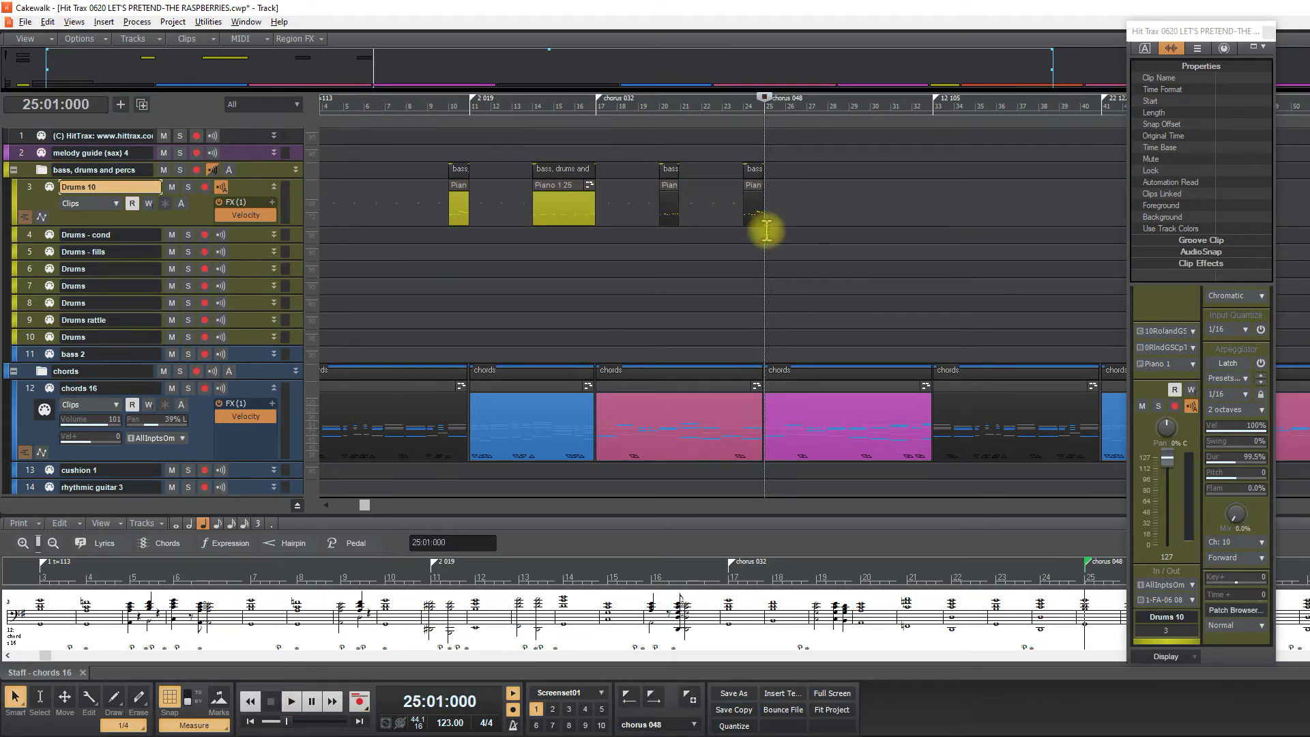
pyautogui.hscroll(3, 771, 229)
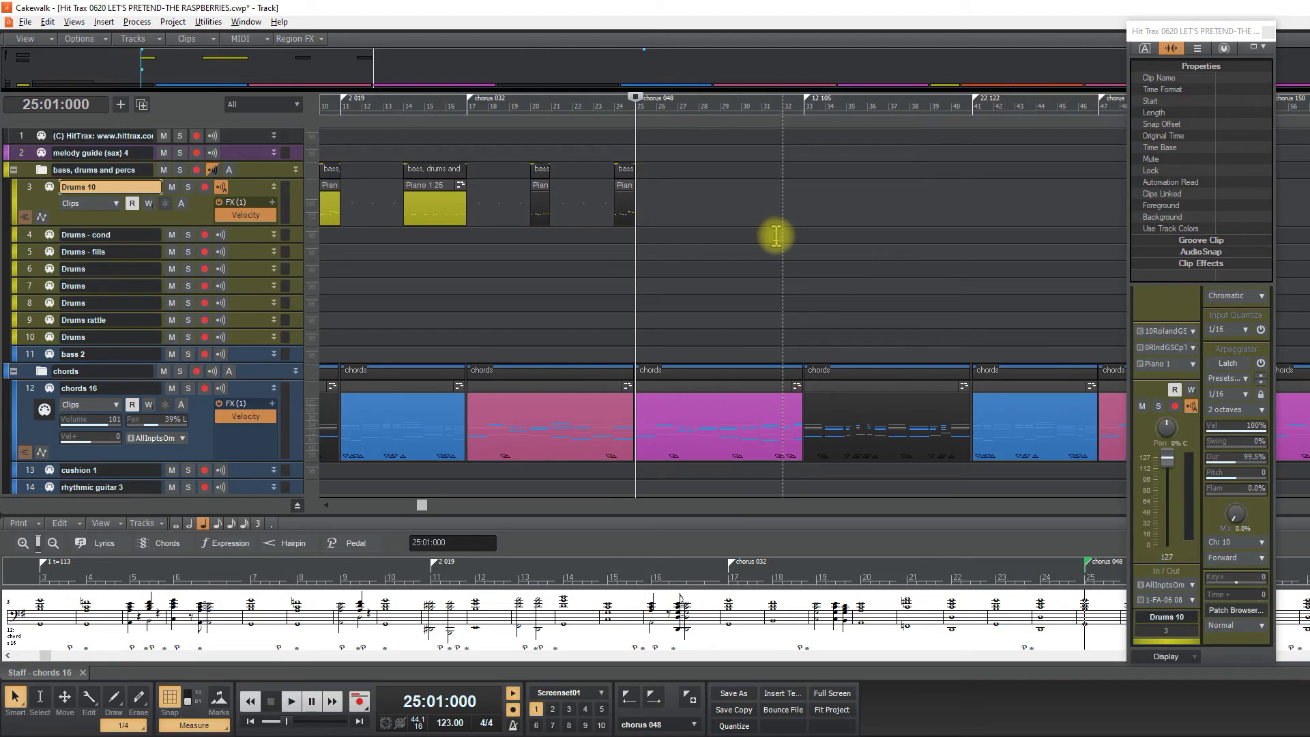
pyautogui.click(697, 230)
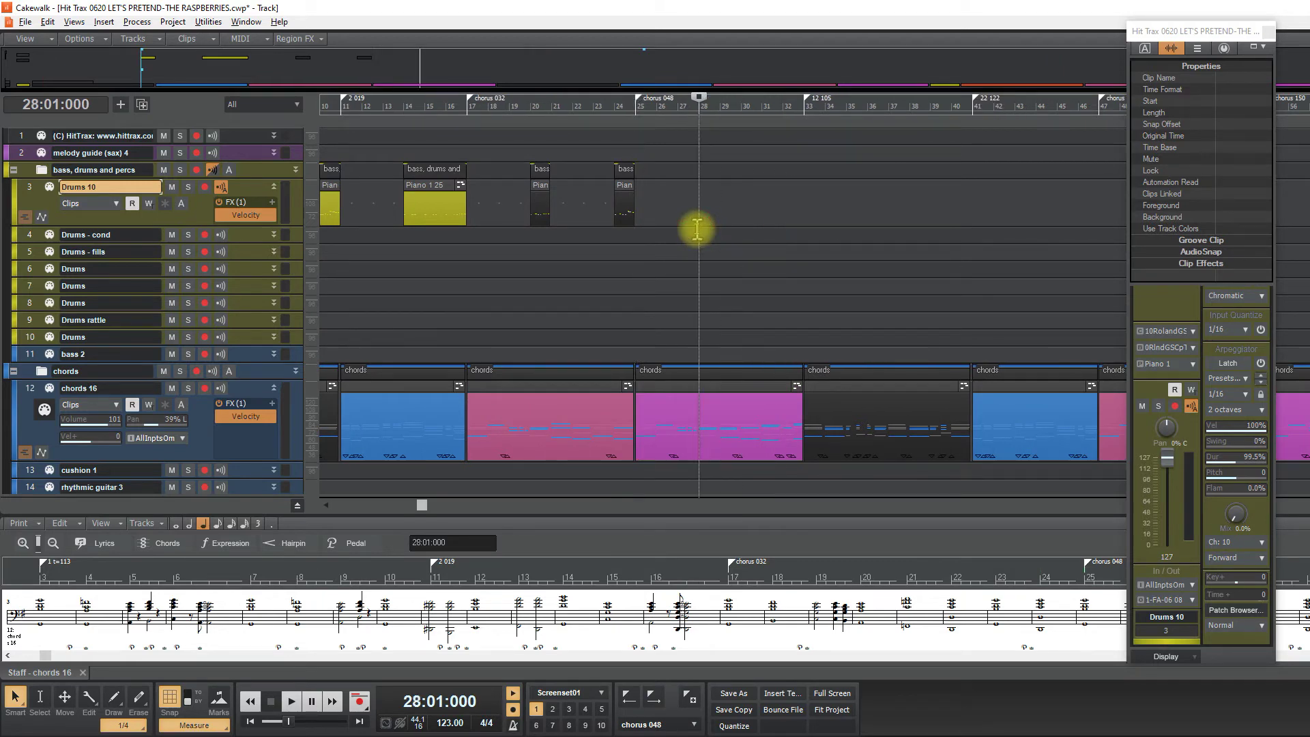
pyautogui.press('space')
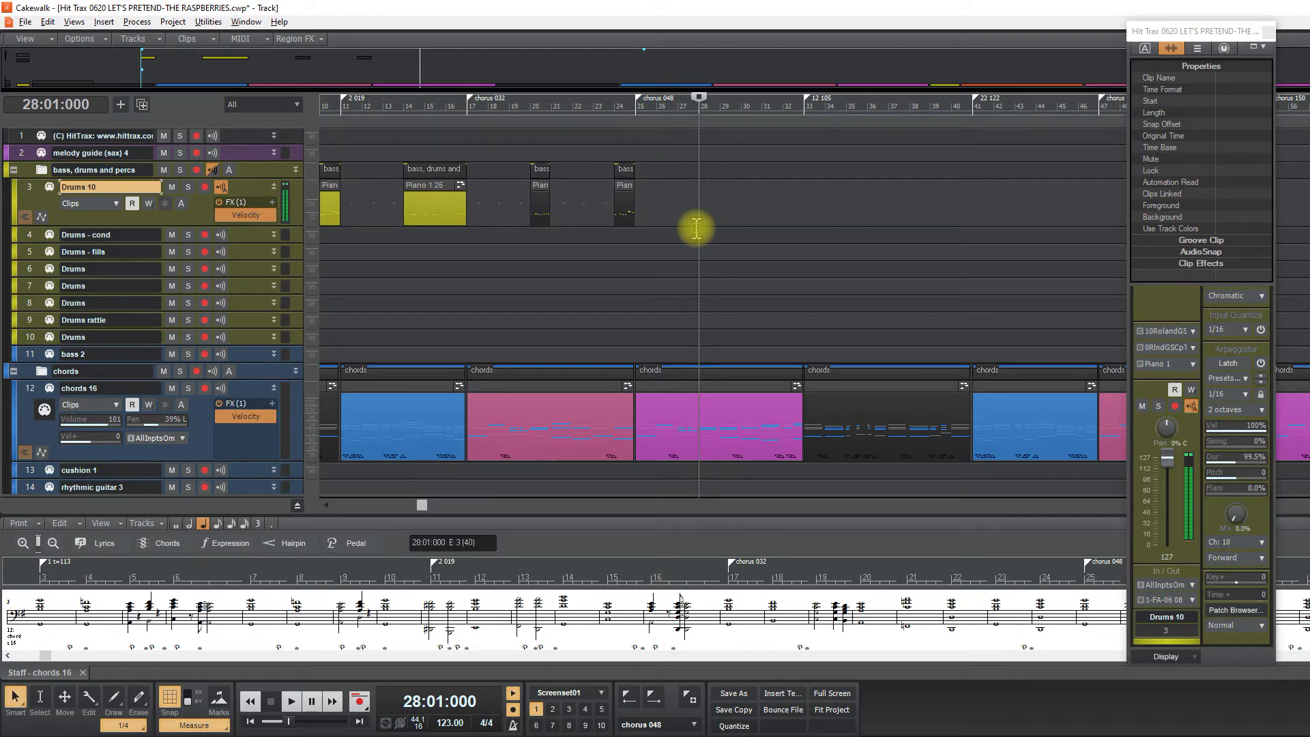
pyautogui.press('space')
pyautogui.press('space')
# Step: Record a drum take at bar 28, discarding the first attempt and keeping the second
pyautogui.press('F7')
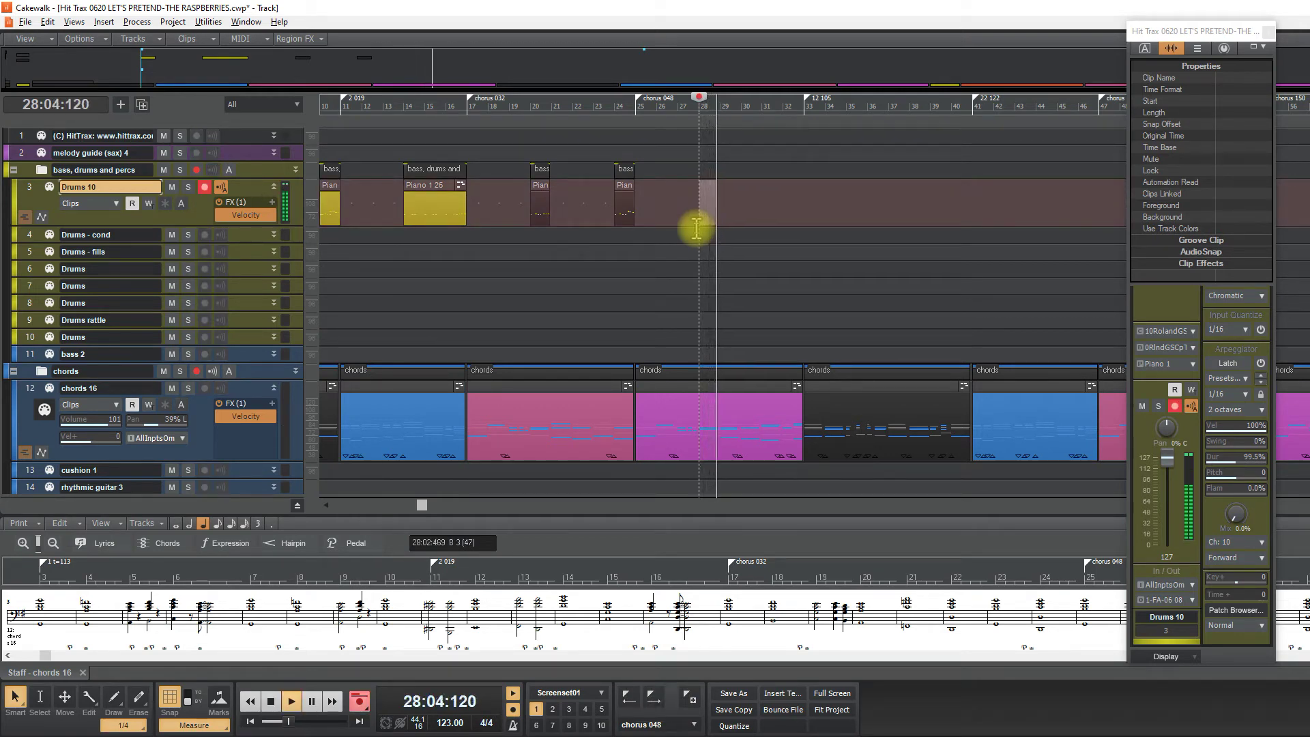
pyautogui.press('space')
pyautogui.press('z')
pyautogui.press('F7')
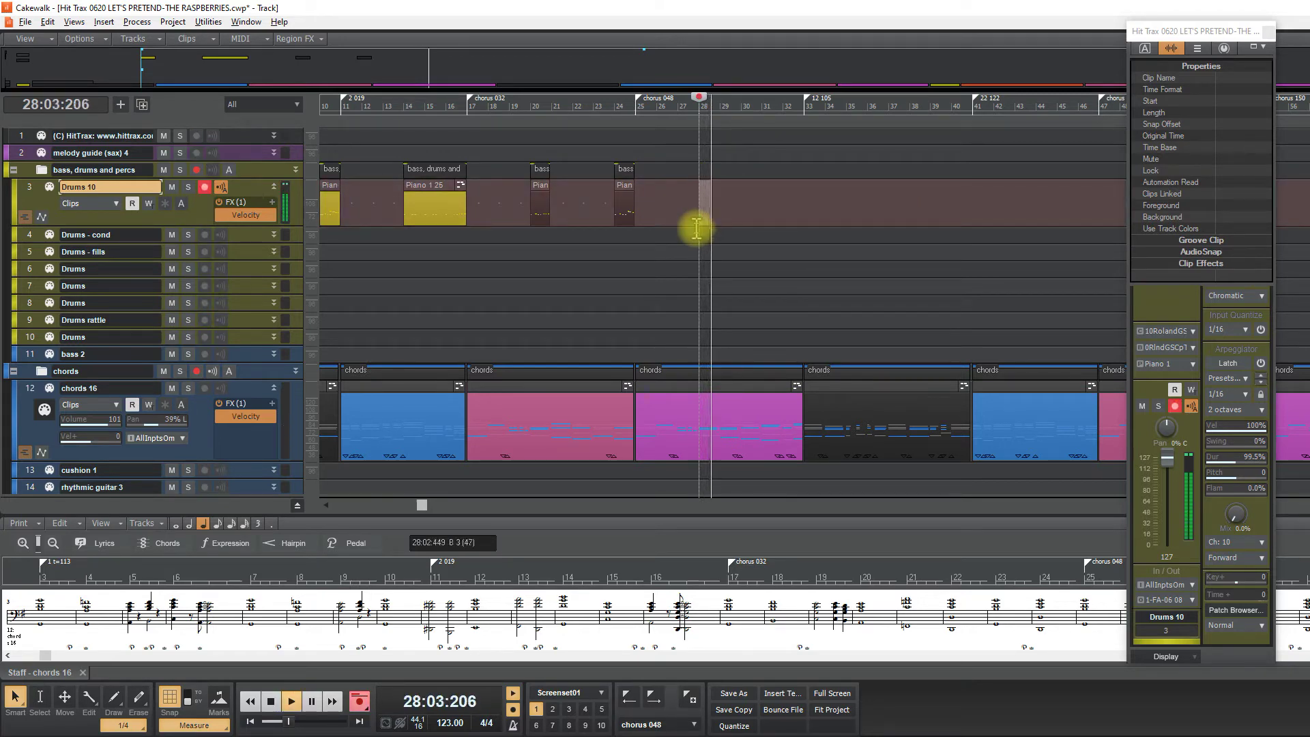
pyautogui.press('space')
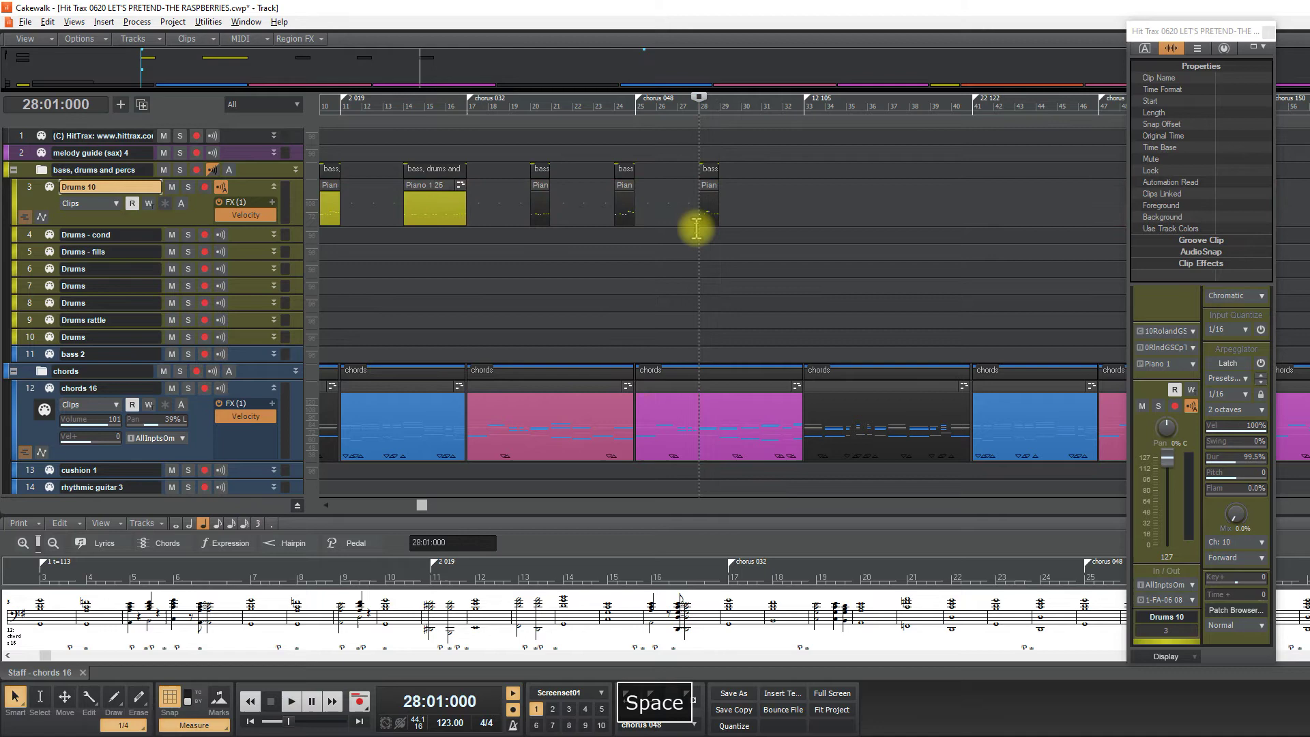
pyautogui.click(710, 243)
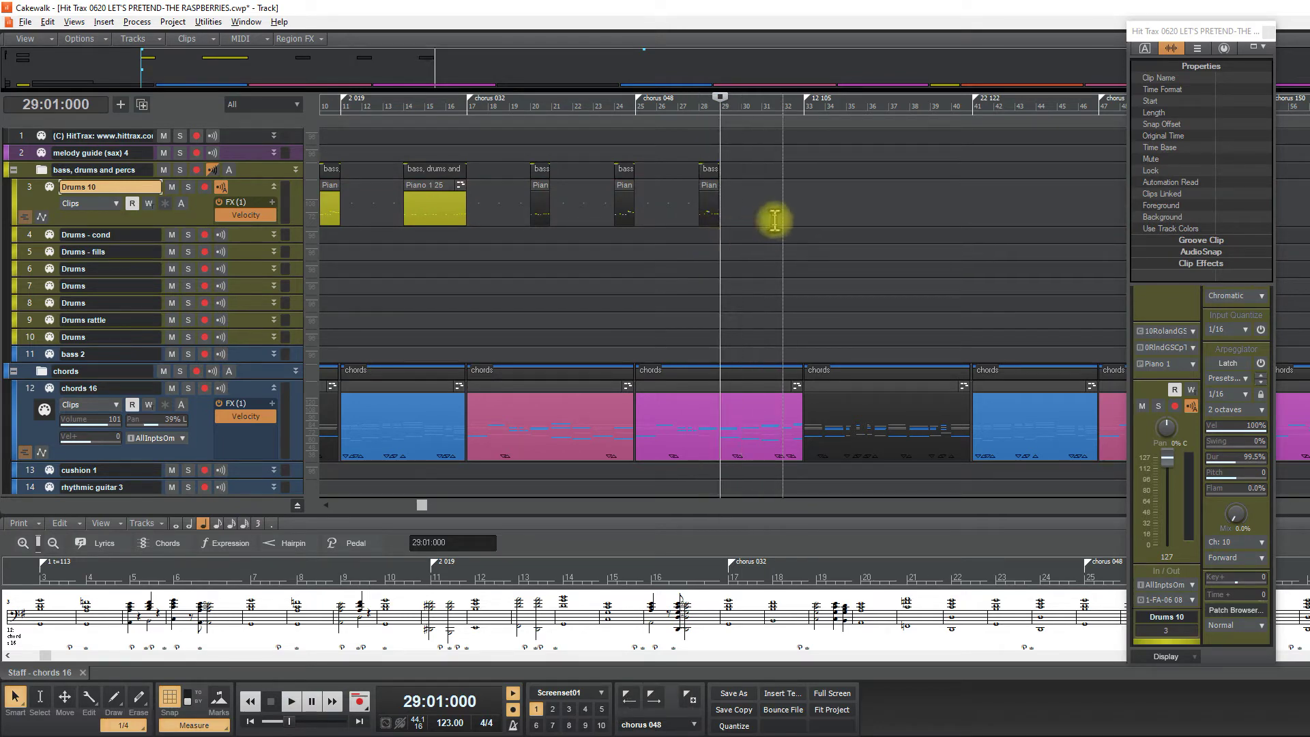
# Step: Record two short trial drum passes on Drums 10 starting at bar 32
pyautogui.click(776, 219)
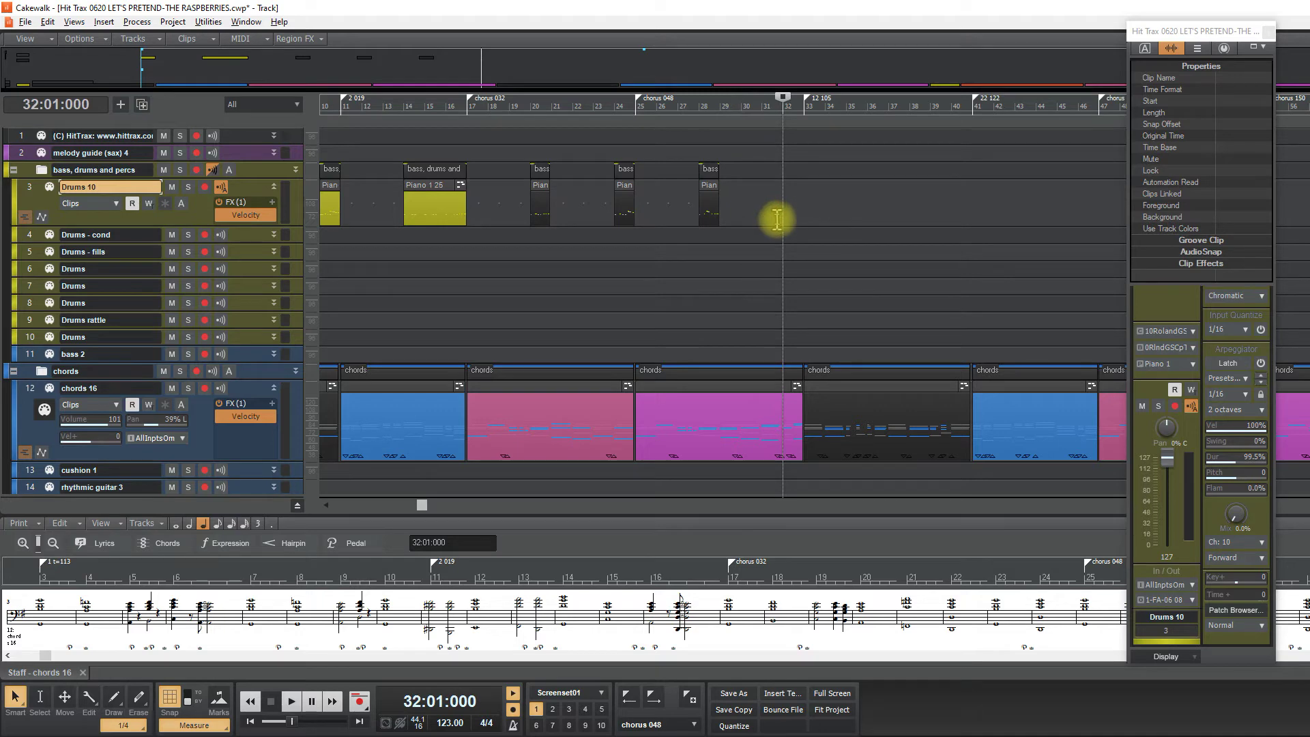
pyautogui.press('space')
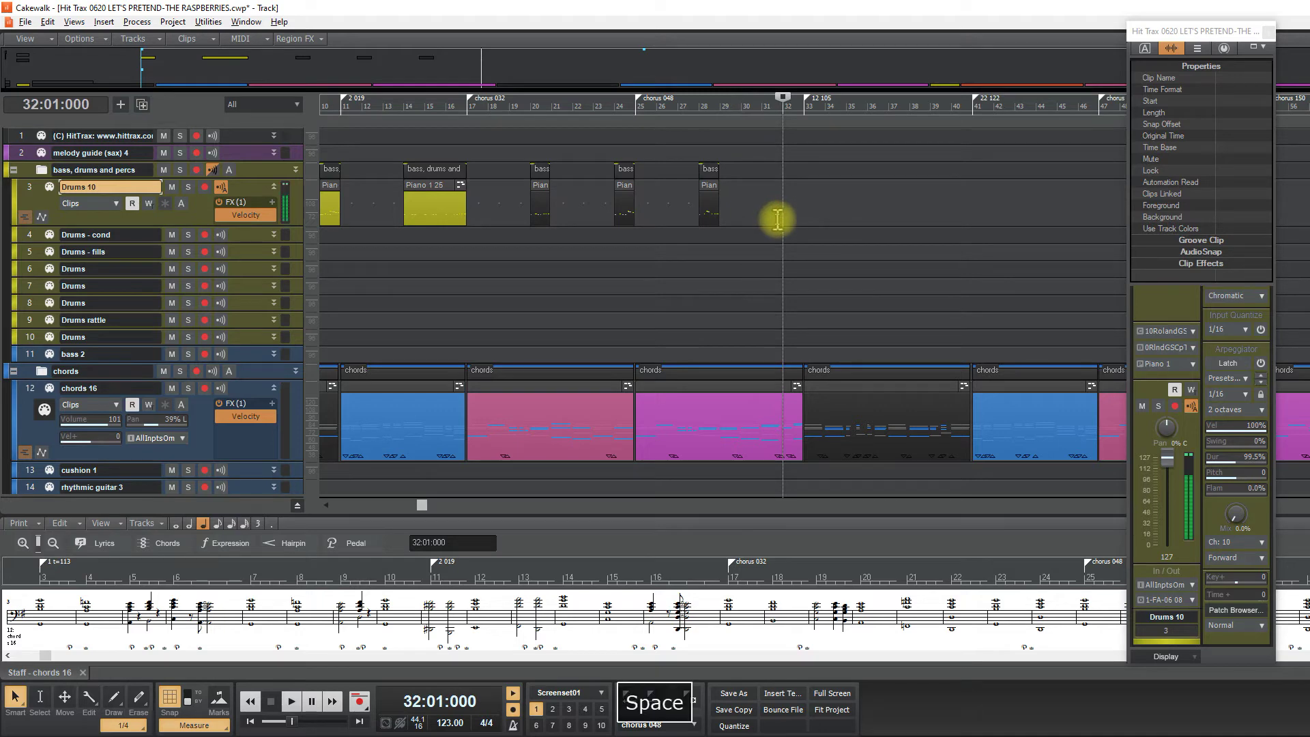
pyautogui.press('F7')
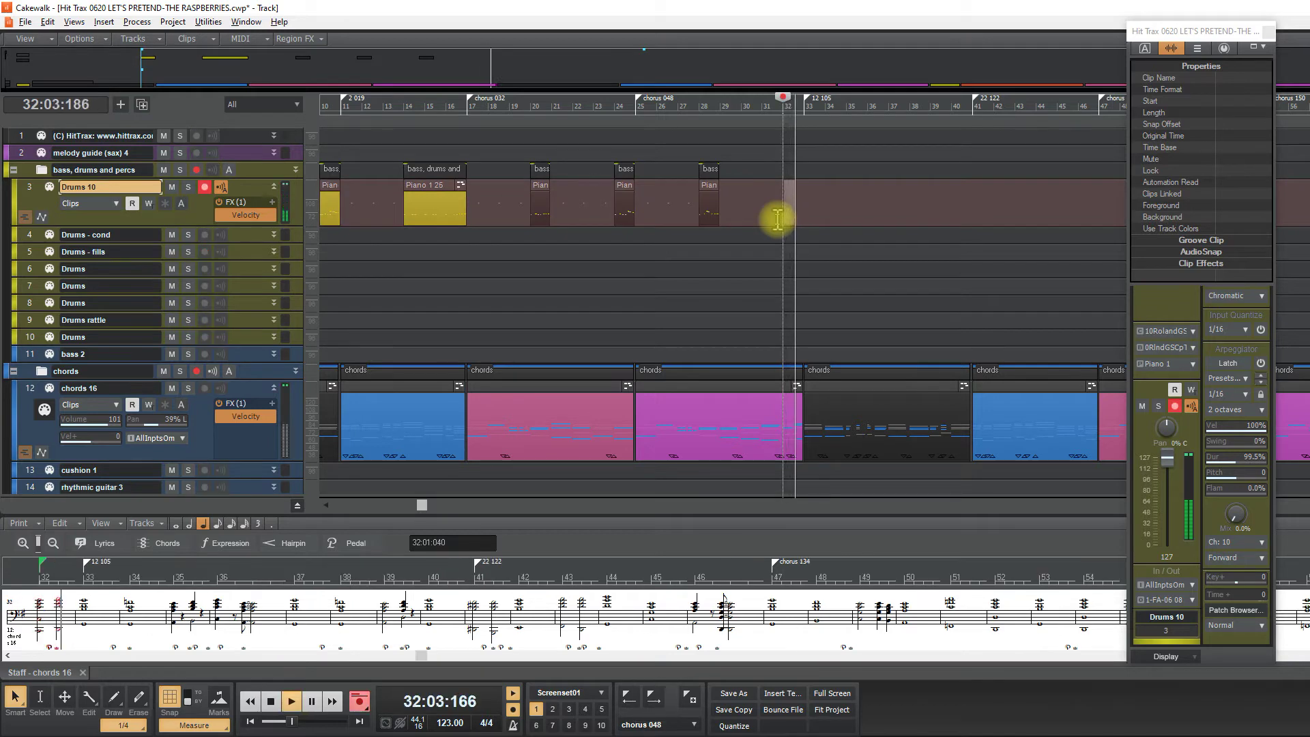
pyautogui.press('space')
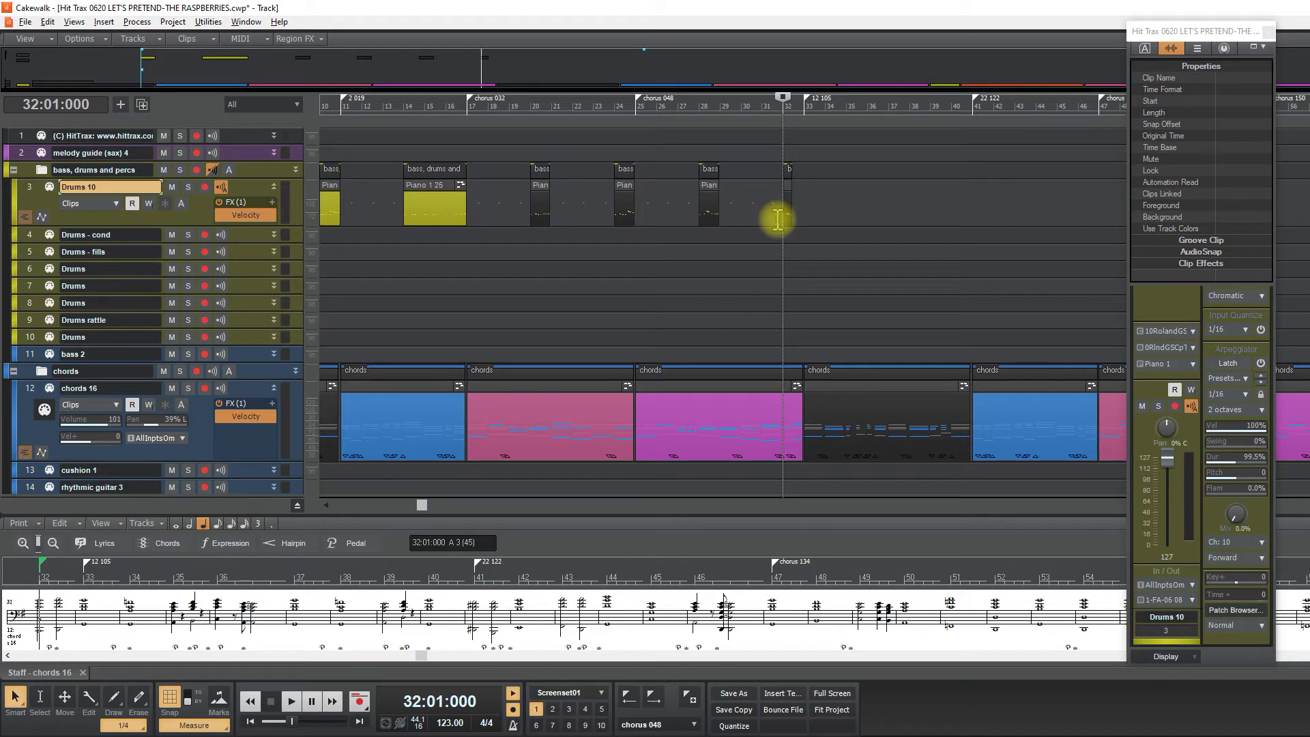
pyautogui.press('space')
pyautogui.press('F7')
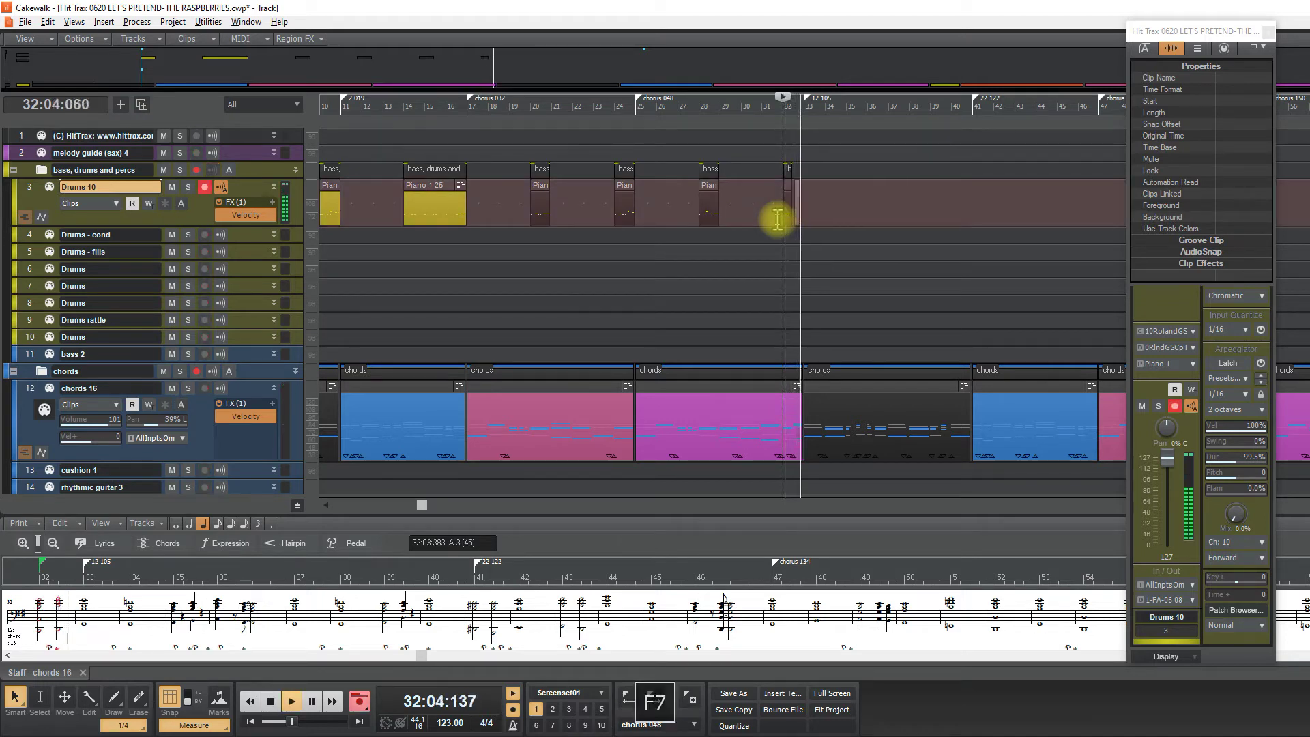
pyautogui.press('space')
# Step: Lower the project tempo from 123 to 100
pyautogui.press('z')
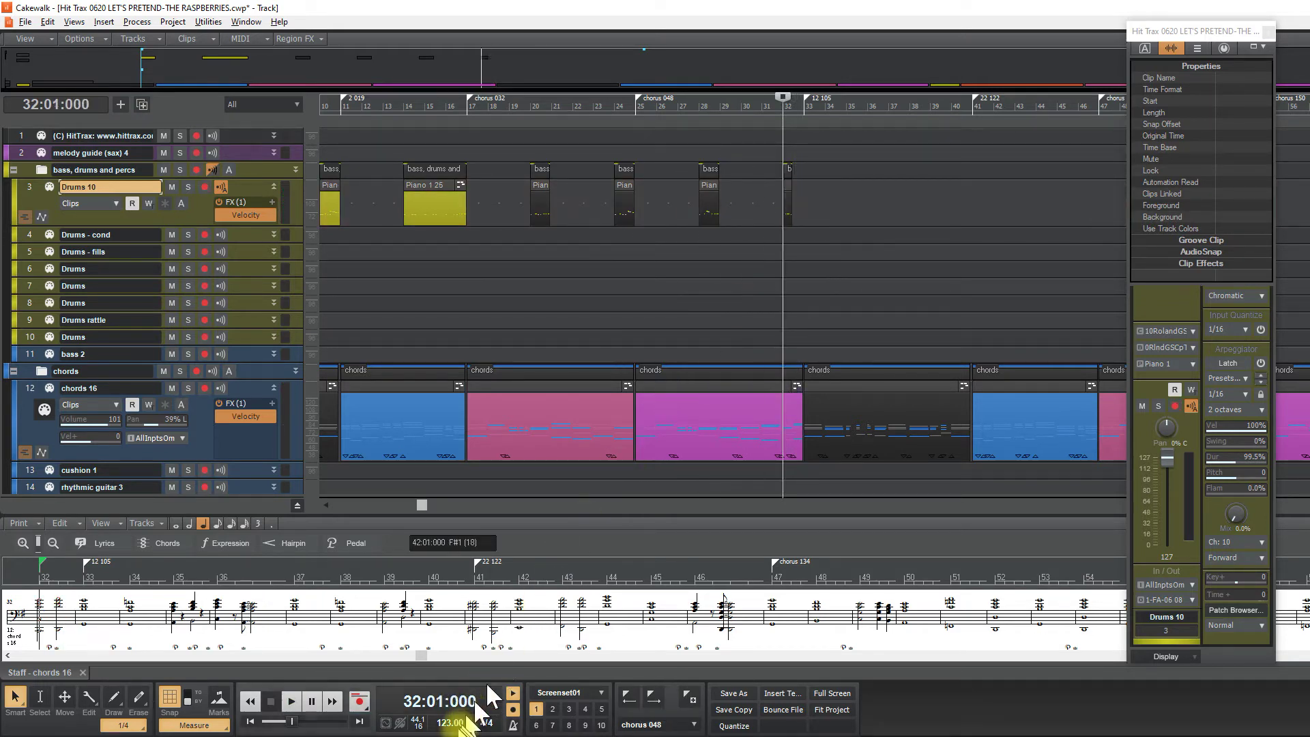
pyautogui.doubleClick(450, 723)
pyautogui.write('100')
pyautogui.press('Return')
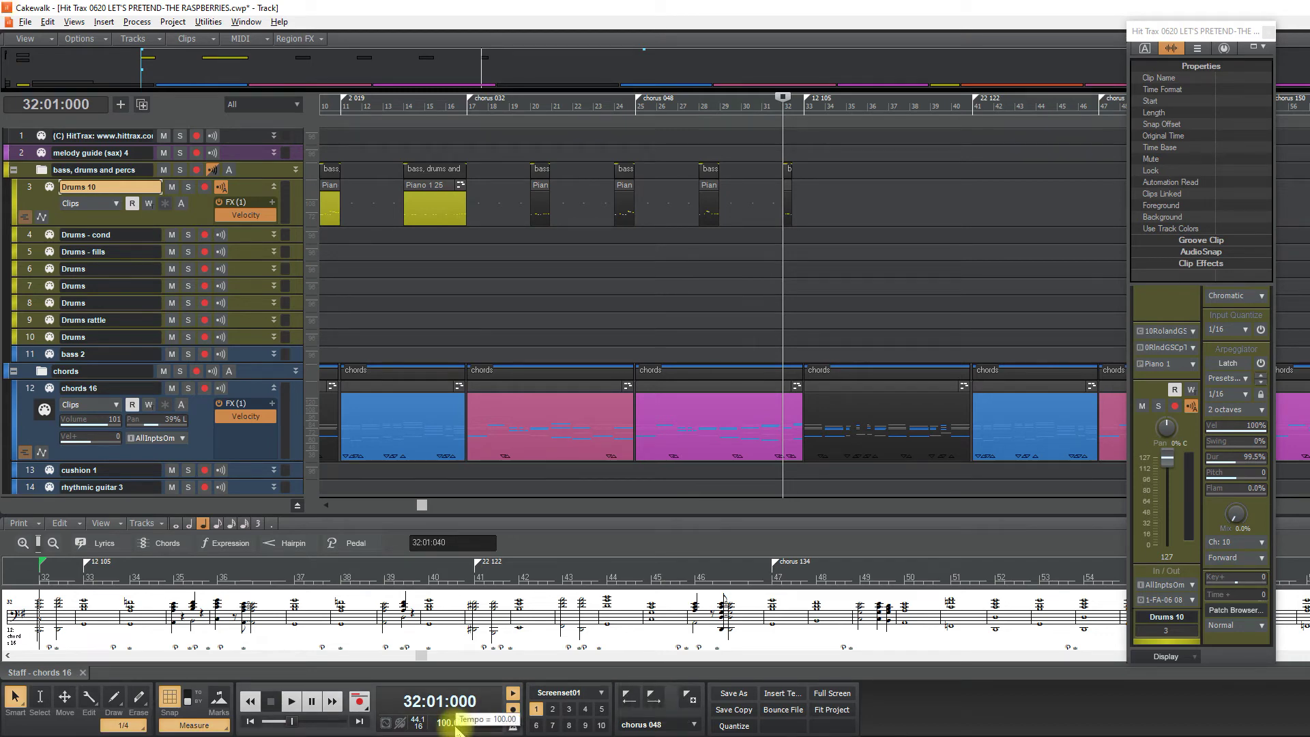
# Step: Record two test takes at bar 32 on Drums 10, then undo them
pyautogui.press('space')
pyautogui.press('r')
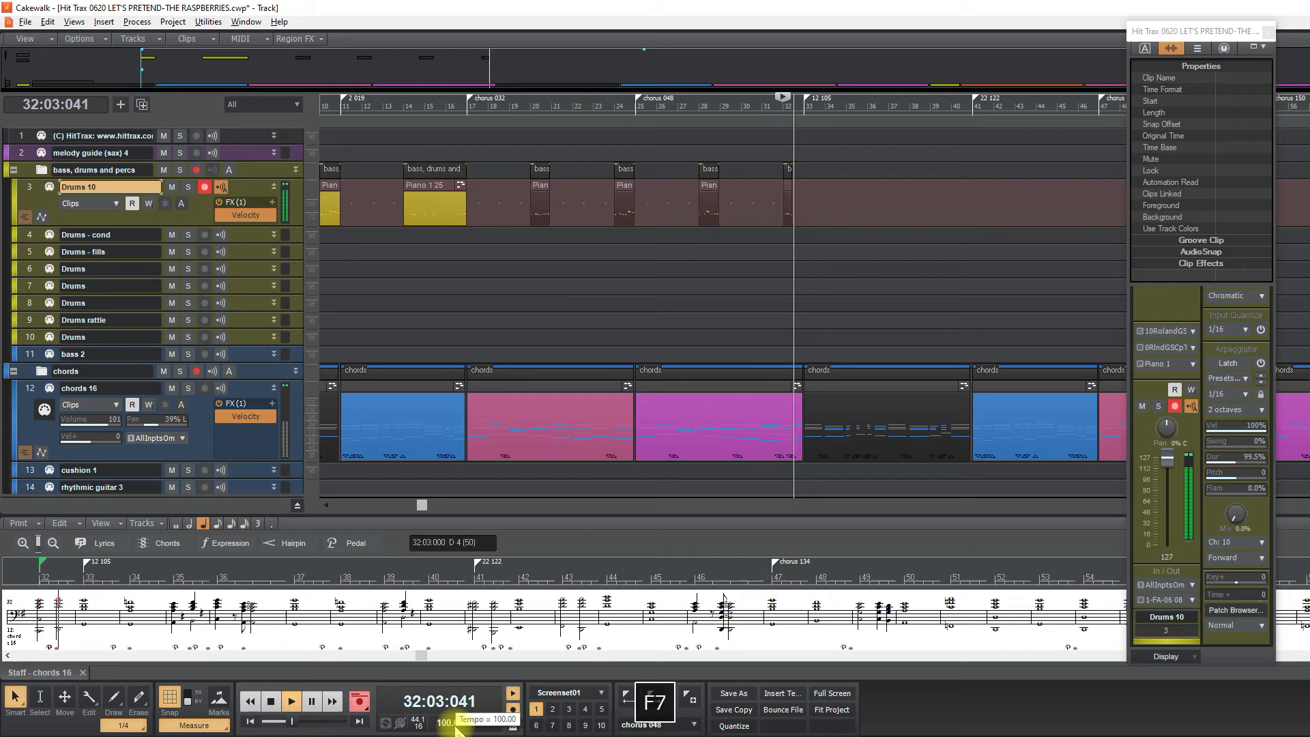
pyautogui.press('space')
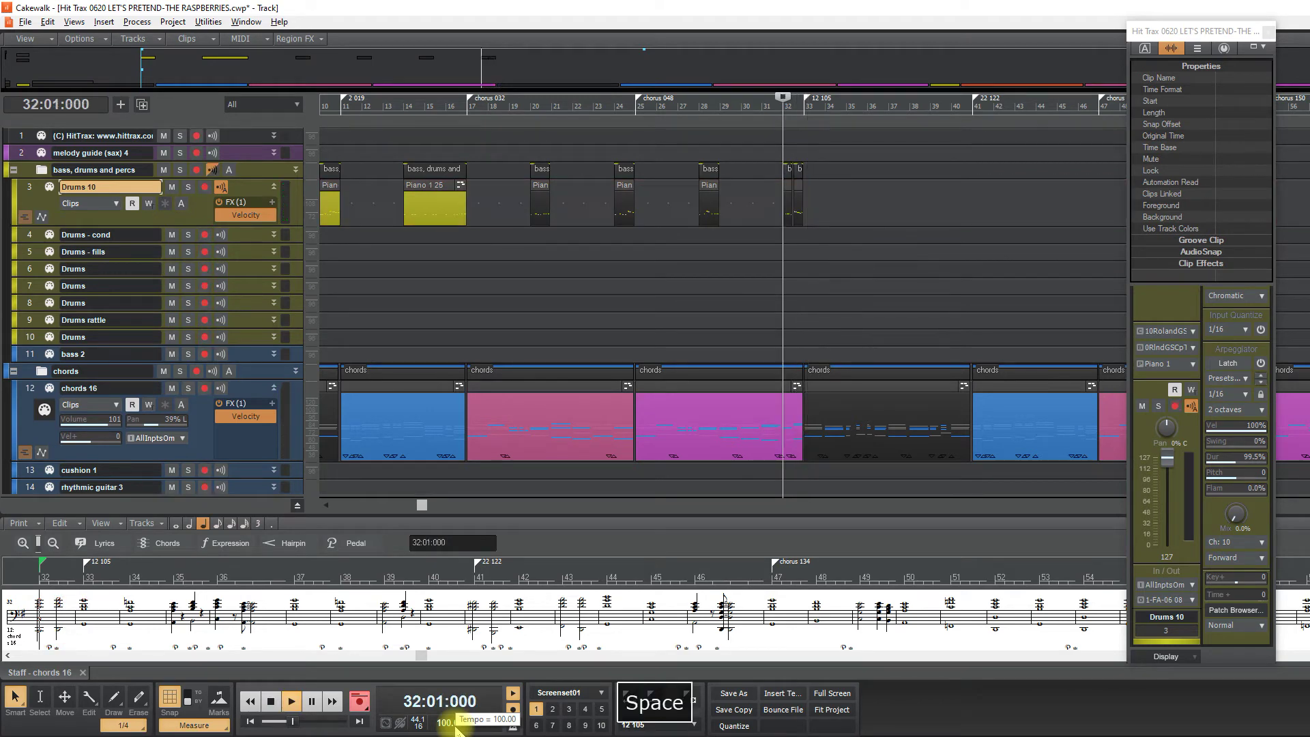
pyautogui.press('z')
pyautogui.press('space')
pyautogui.press('r')
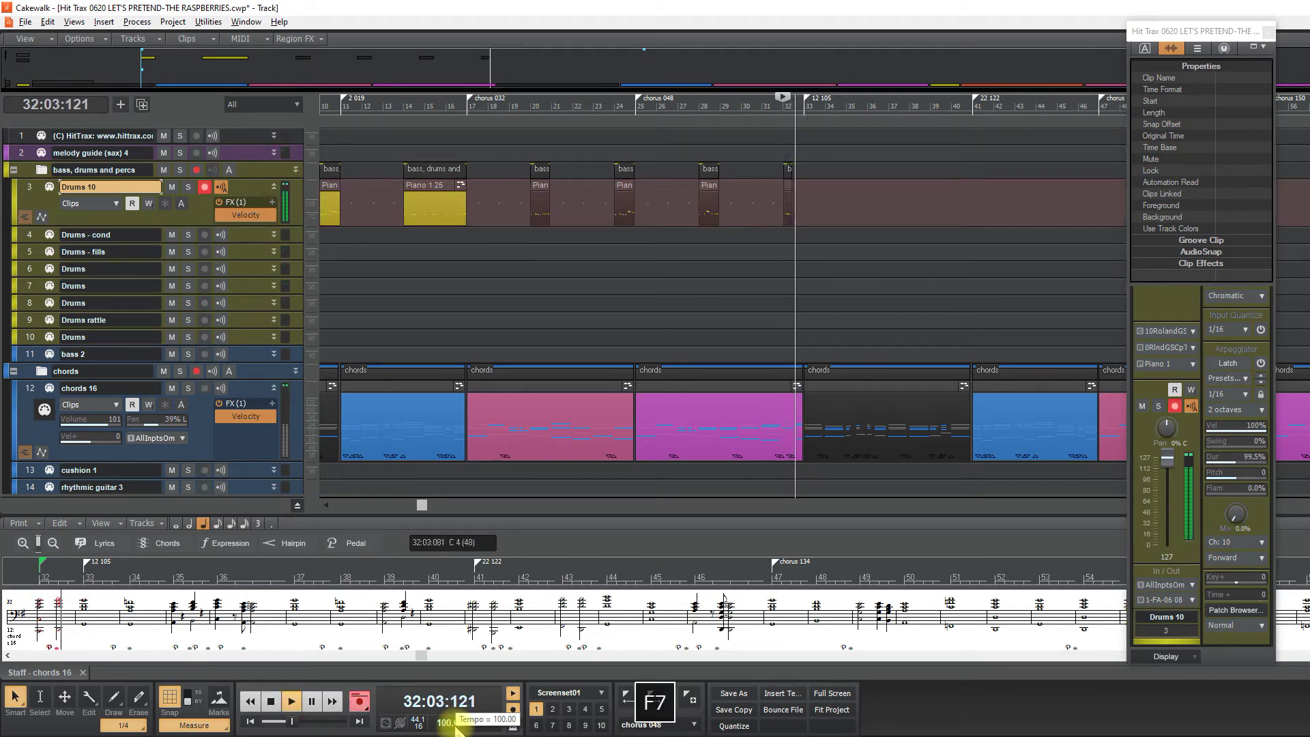
pyautogui.press('space')
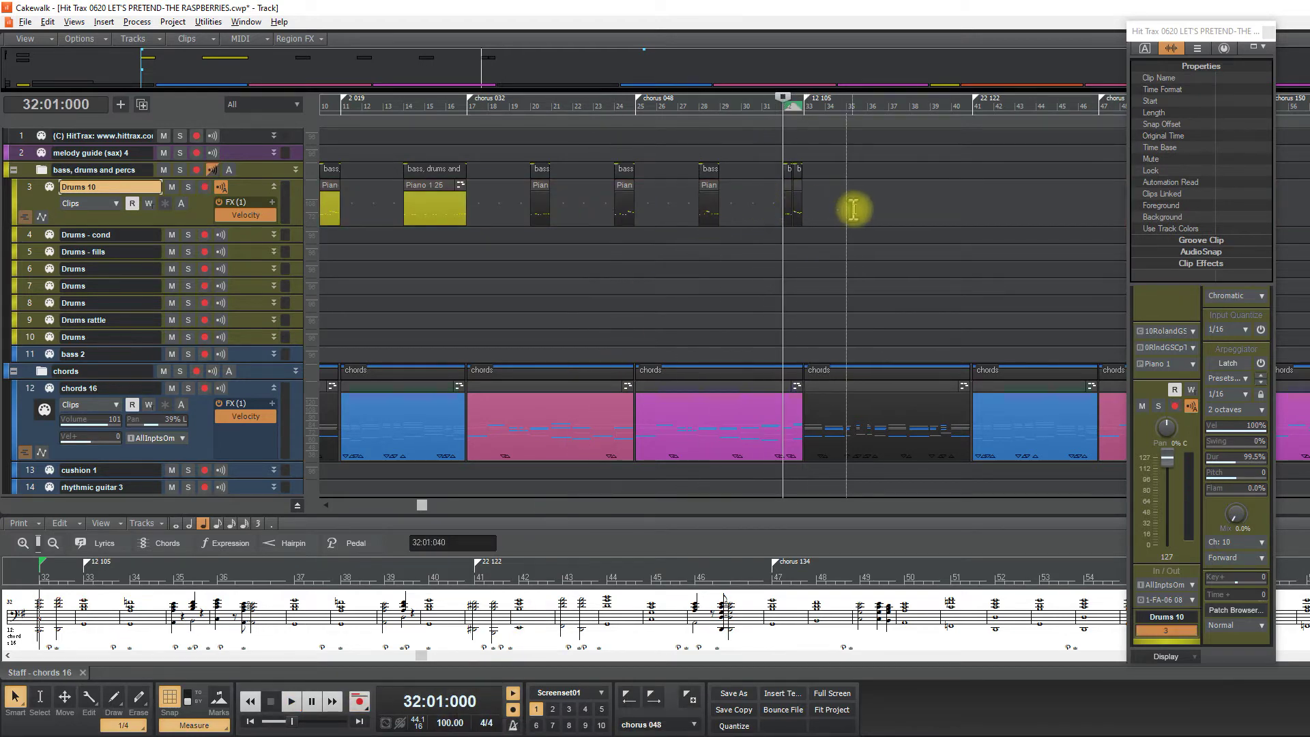
pyautogui.hotkey('ctrl', 'z')
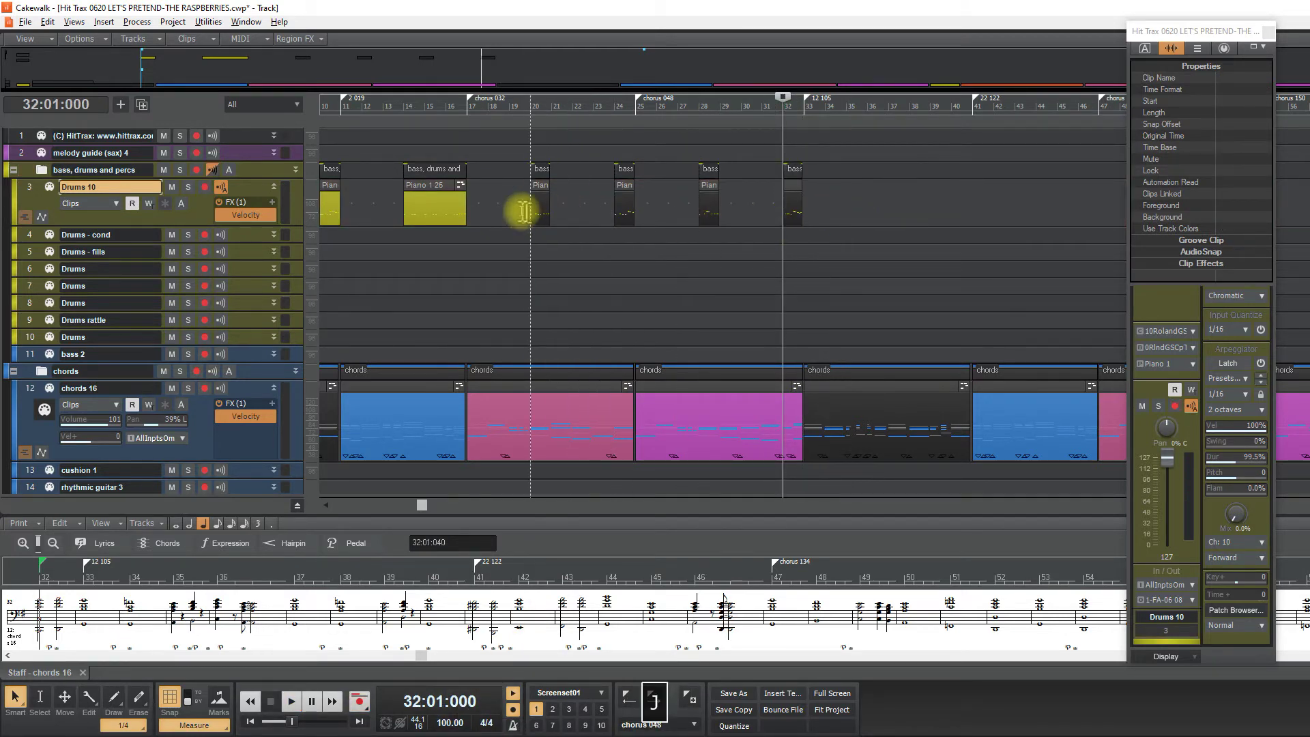
# Step: Quantize the Drums 10 clips from bar 20 onward to 1/16 at strength 100
pyautogui.moveTo(513, 211); pyautogui.dragTo(861, 215)
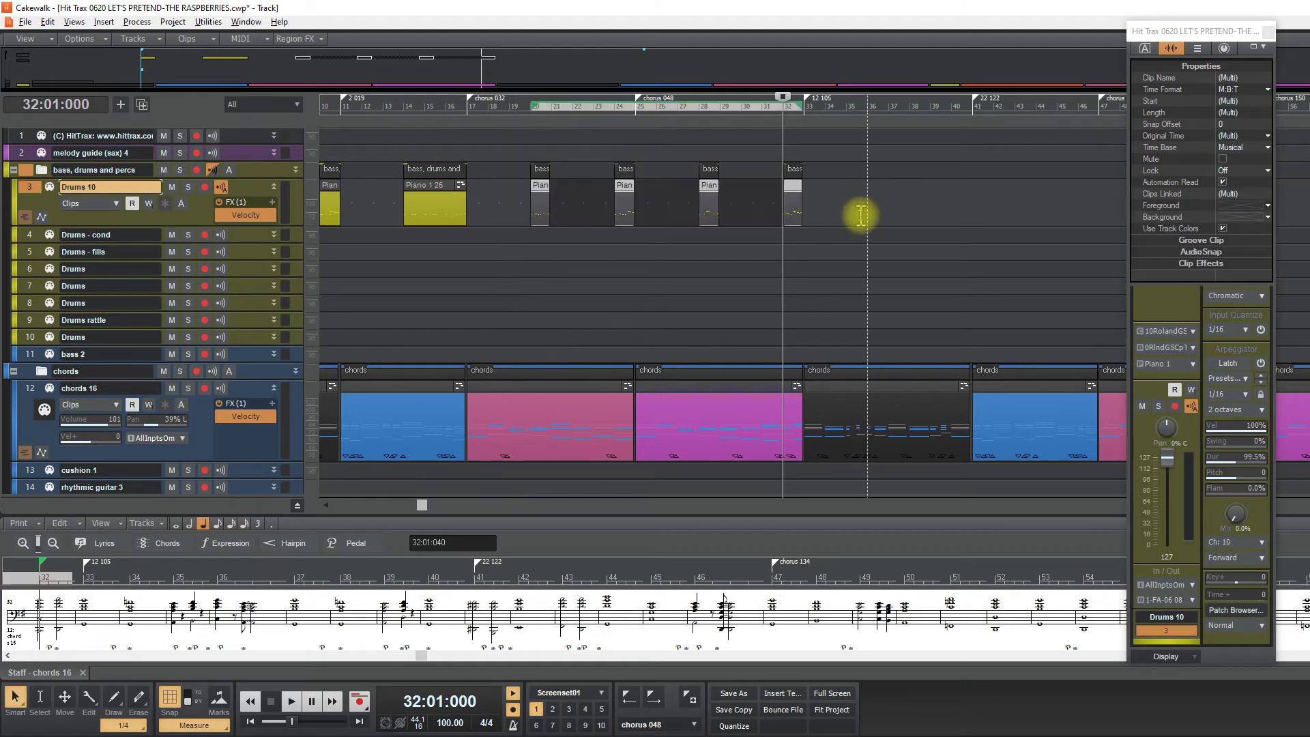
pyautogui.click(135, 22)
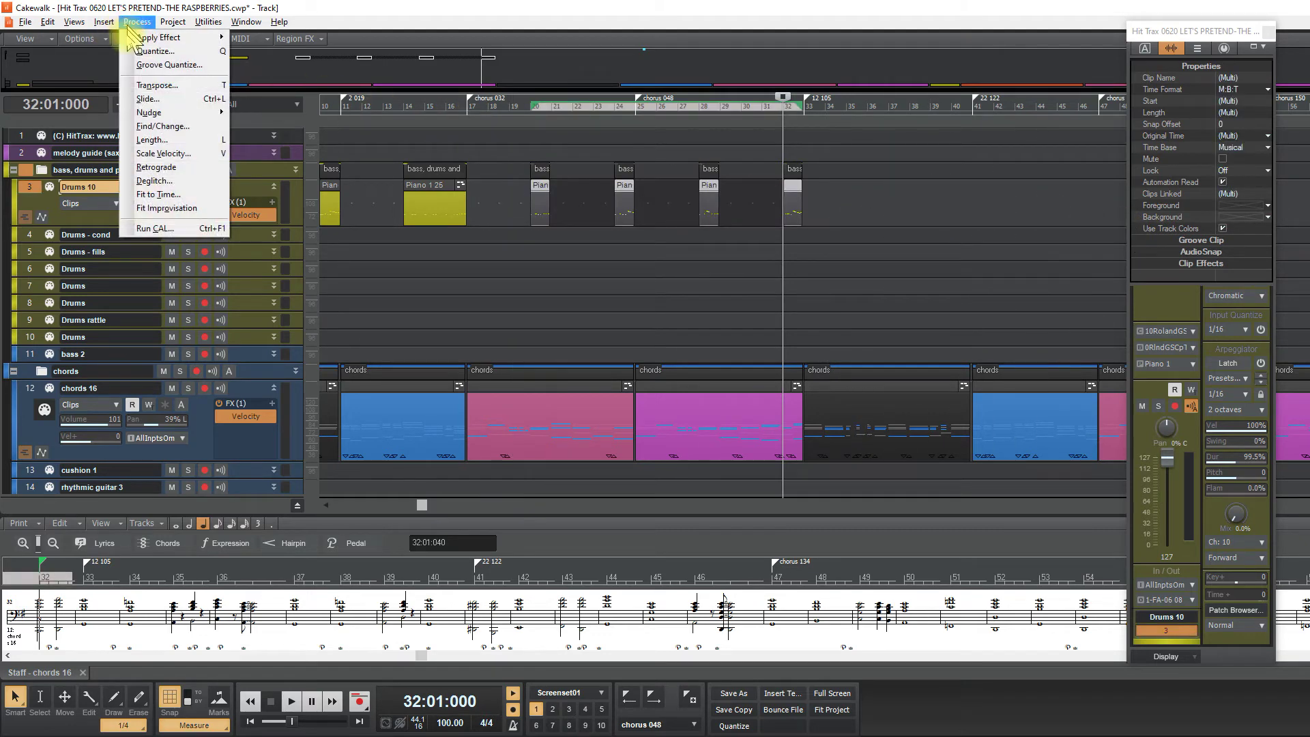
pyautogui.click(156, 52)
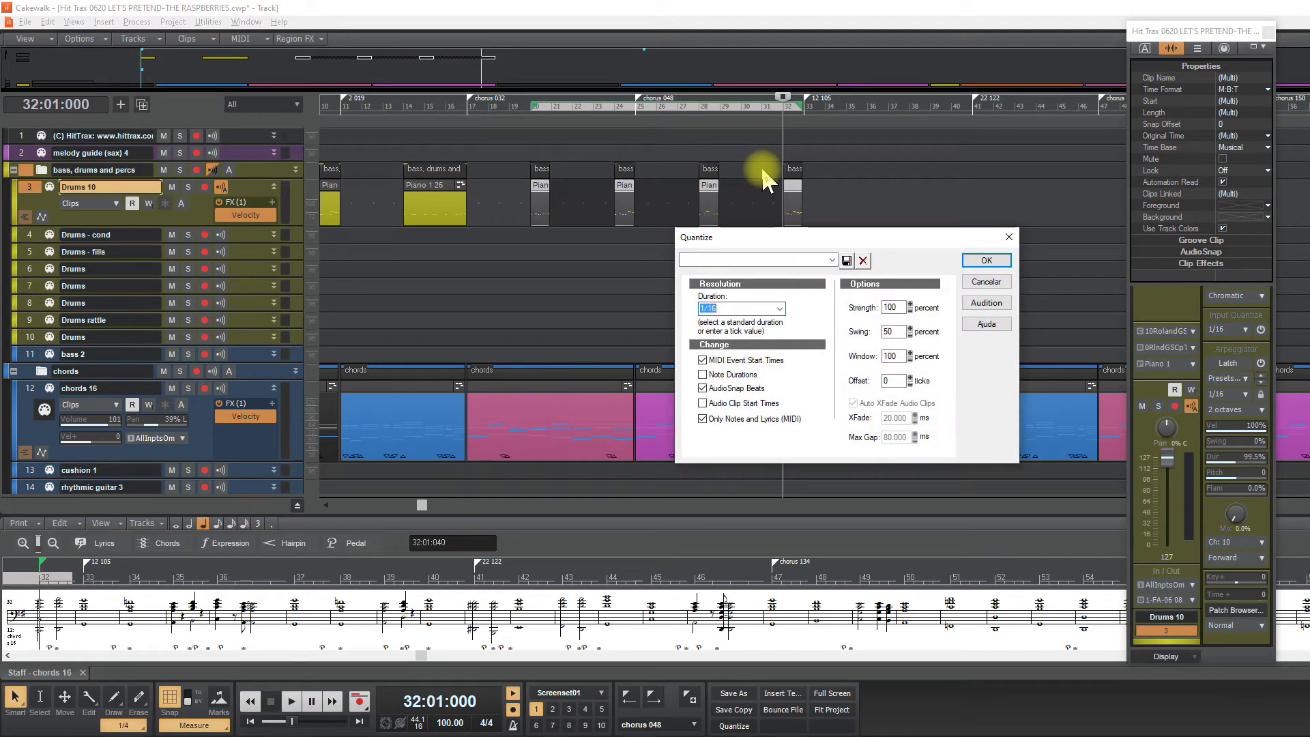
pyautogui.press('Escape')
pyautogui.click(619, 255)
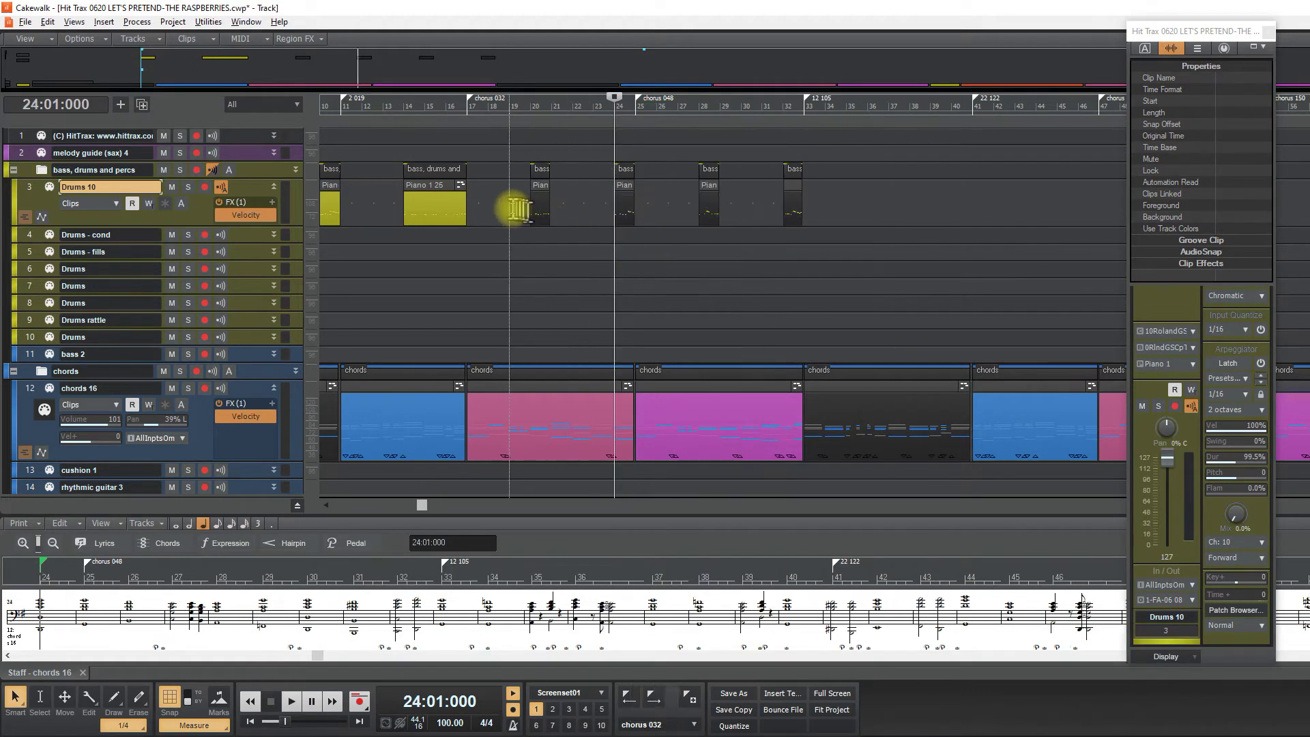
pyautogui.moveTo(510, 206); pyautogui.dragTo(958, 226)
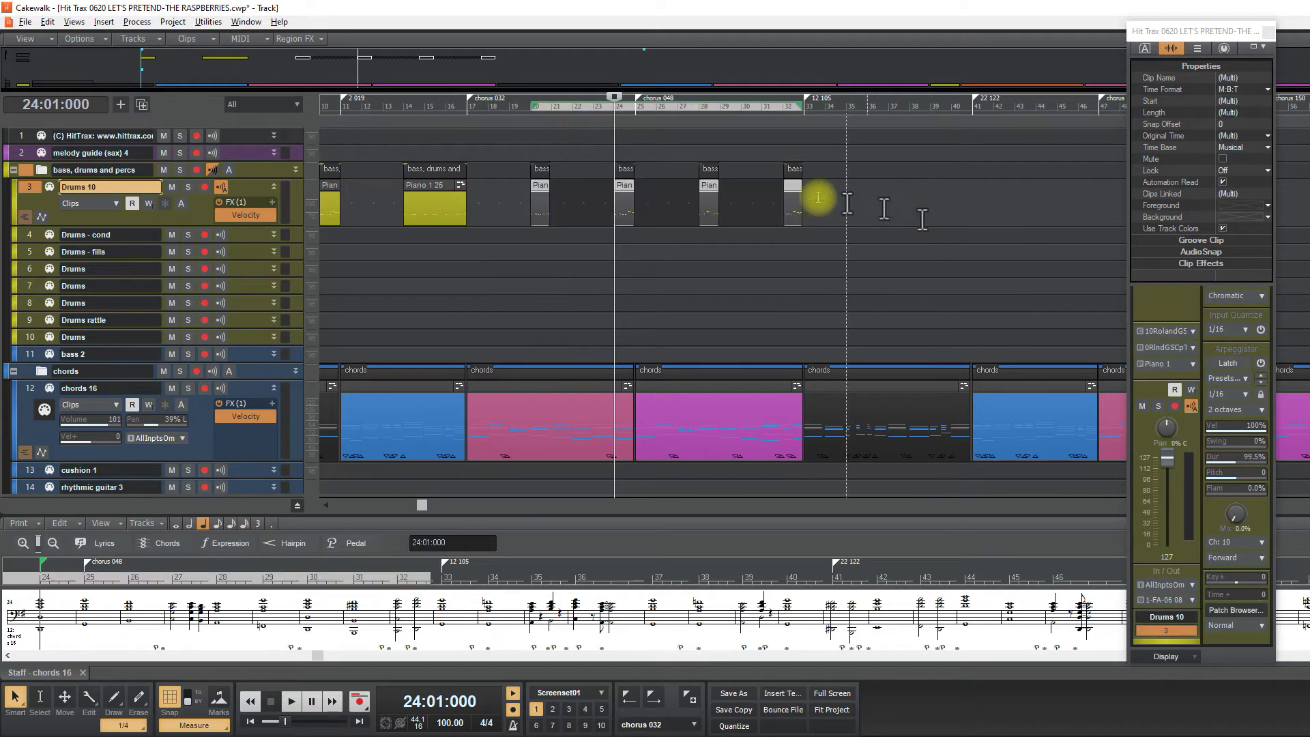
pyautogui.click(137, 22)
pyautogui.click(150, 42)
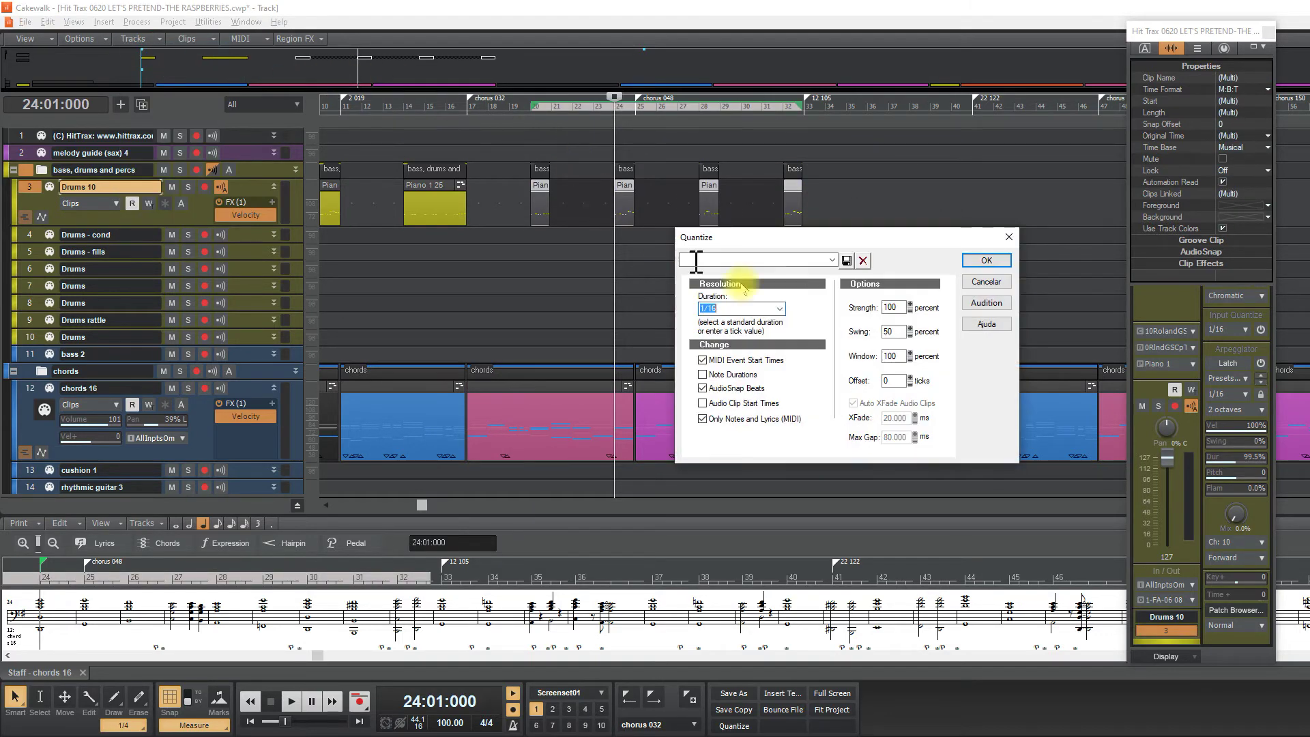
pyautogui.click(985, 261)
pyautogui.click(534, 248)
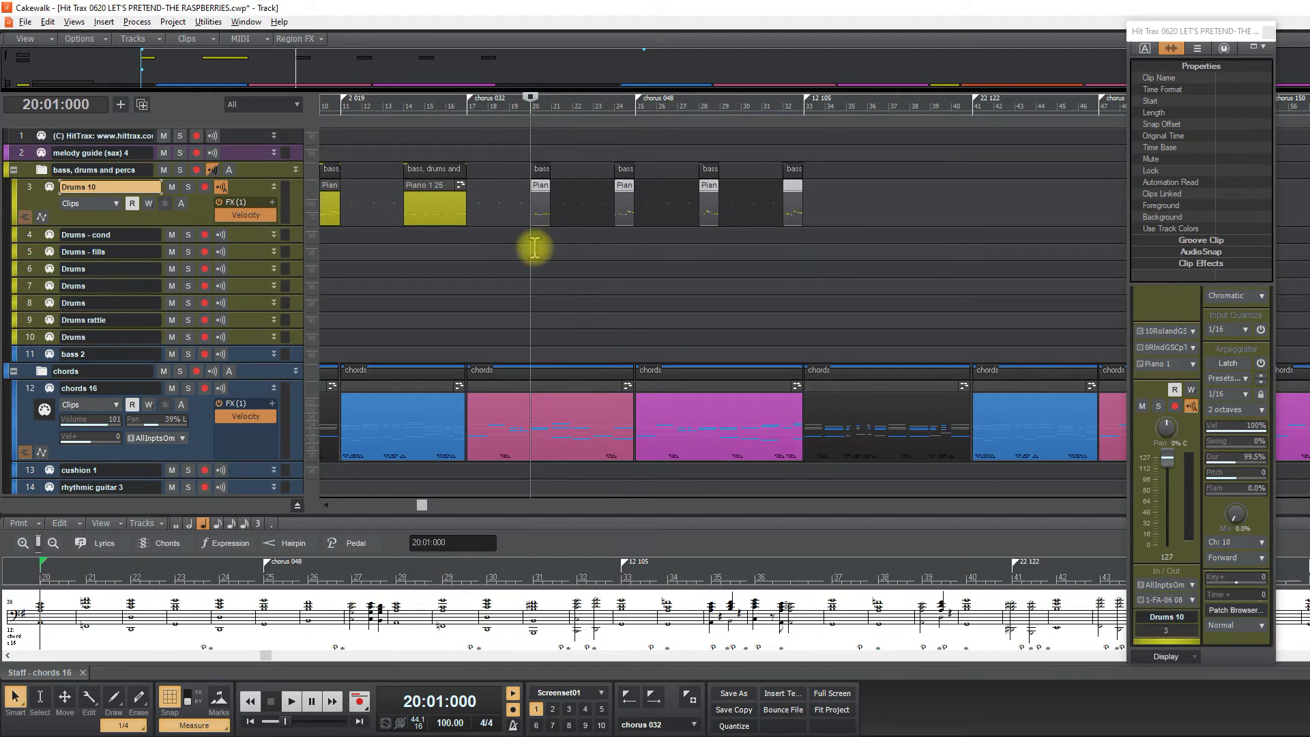
# Step: Colour the Drums 10 clips from bar 20 to 33 yellow
pyautogui.moveTo(525, 208); pyautogui.dragTo(820, 204)
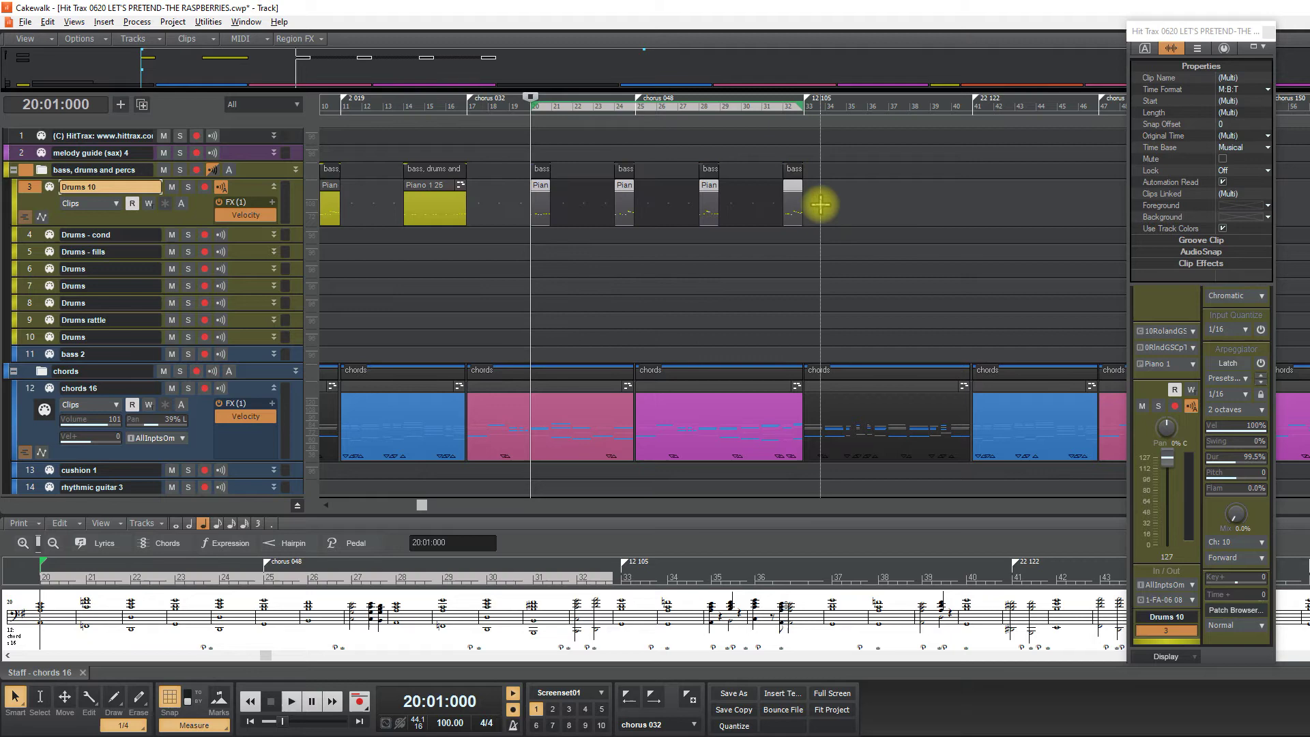
pyautogui.click(1247, 217)
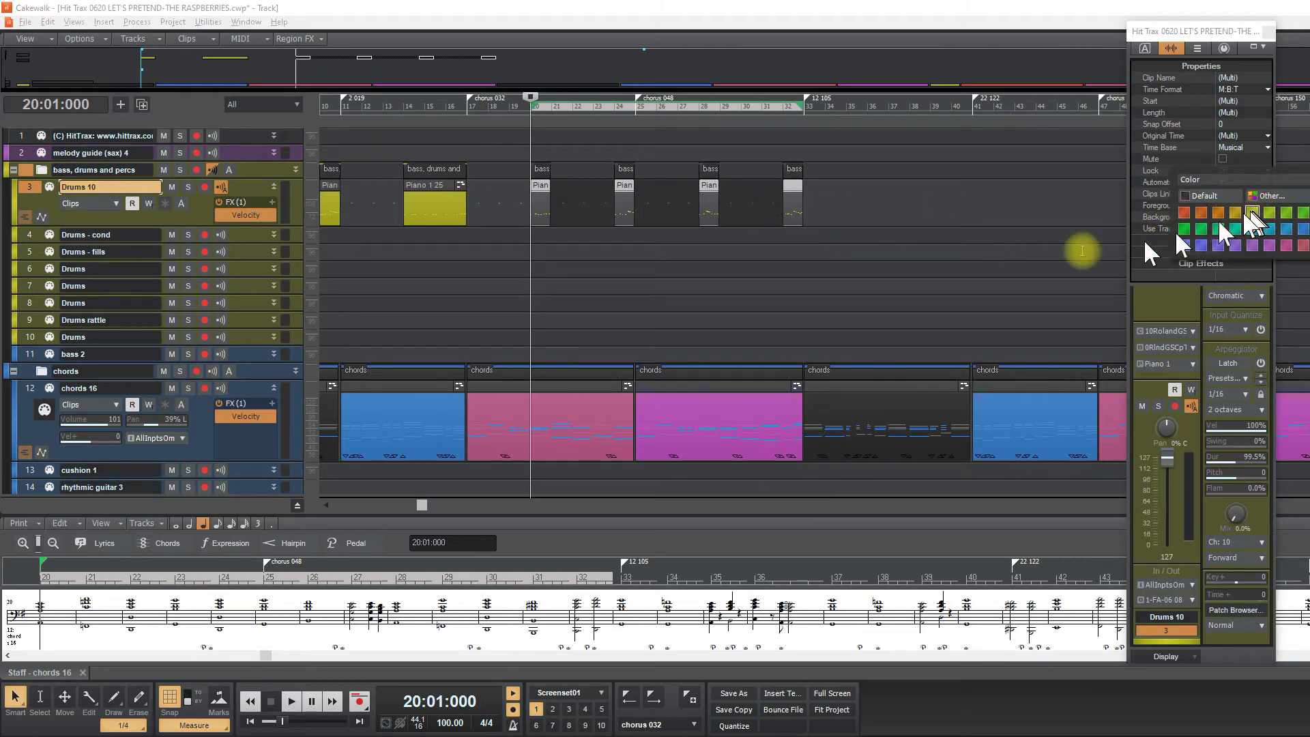
pyautogui.click(530, 257)
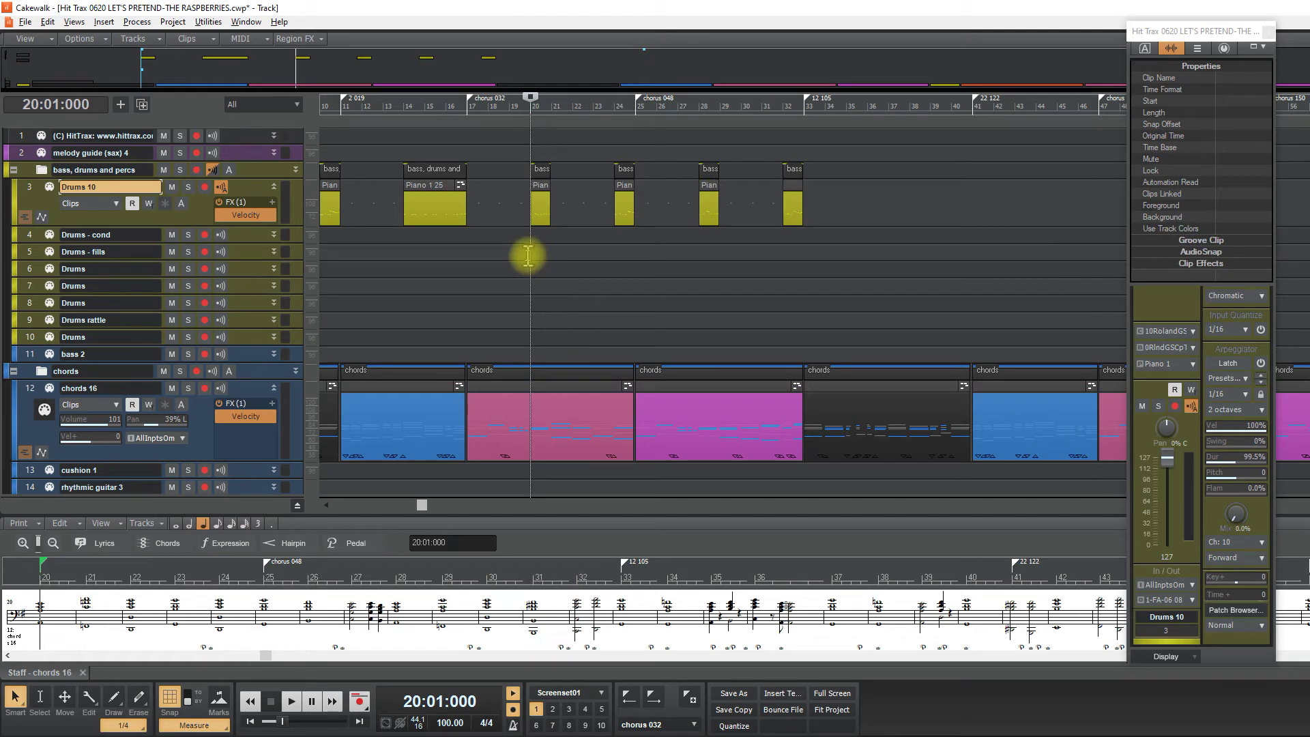
# Step: Save the project
pyautogui.hotkey('ctrl', 's')
pyautogui.click(527, 252)
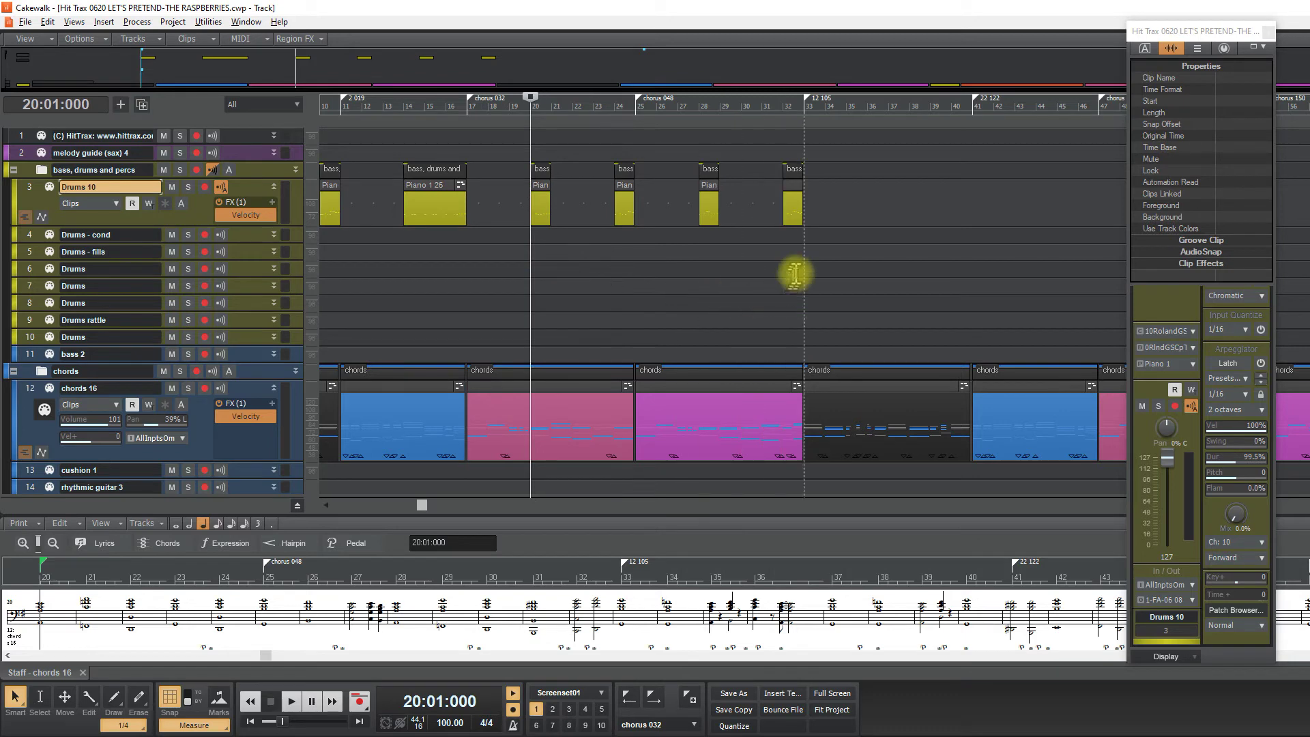
pyautogui.click(795, 273)
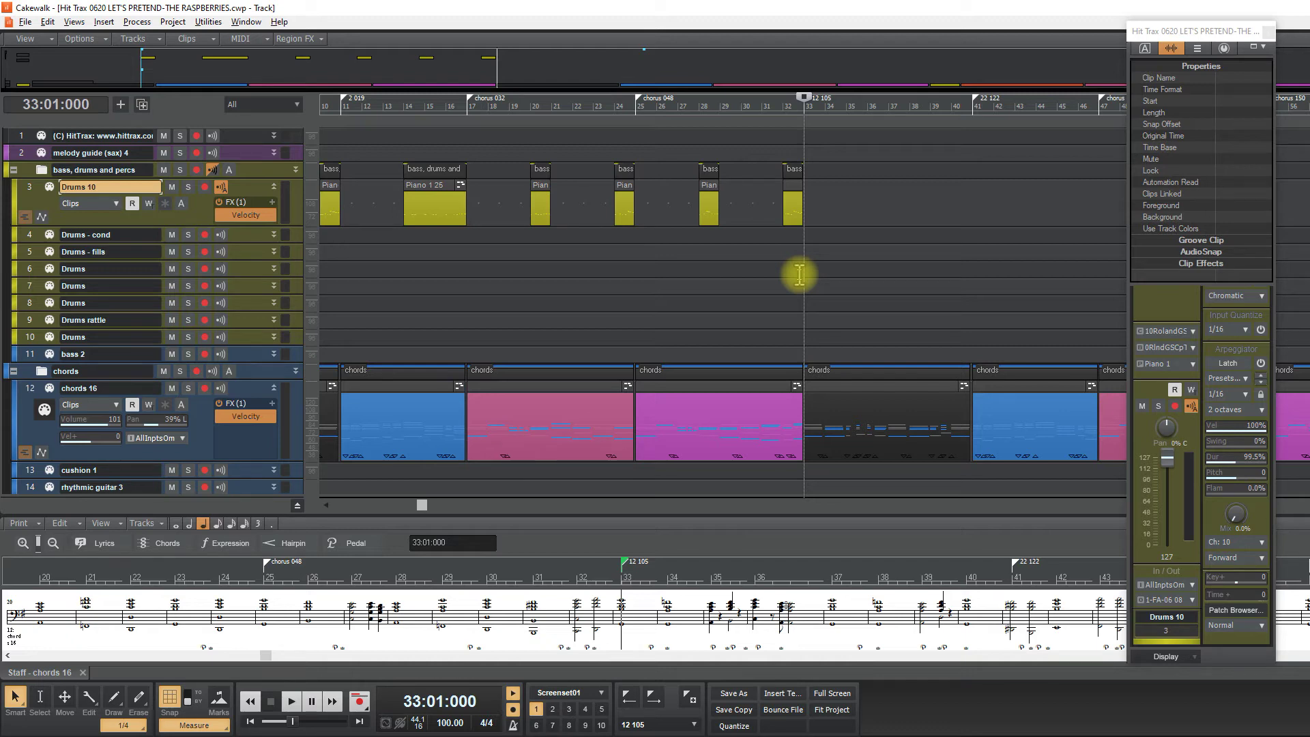
# Step: Listen through the arrangement, then start playback from bar 40
pyautogui.press('space')
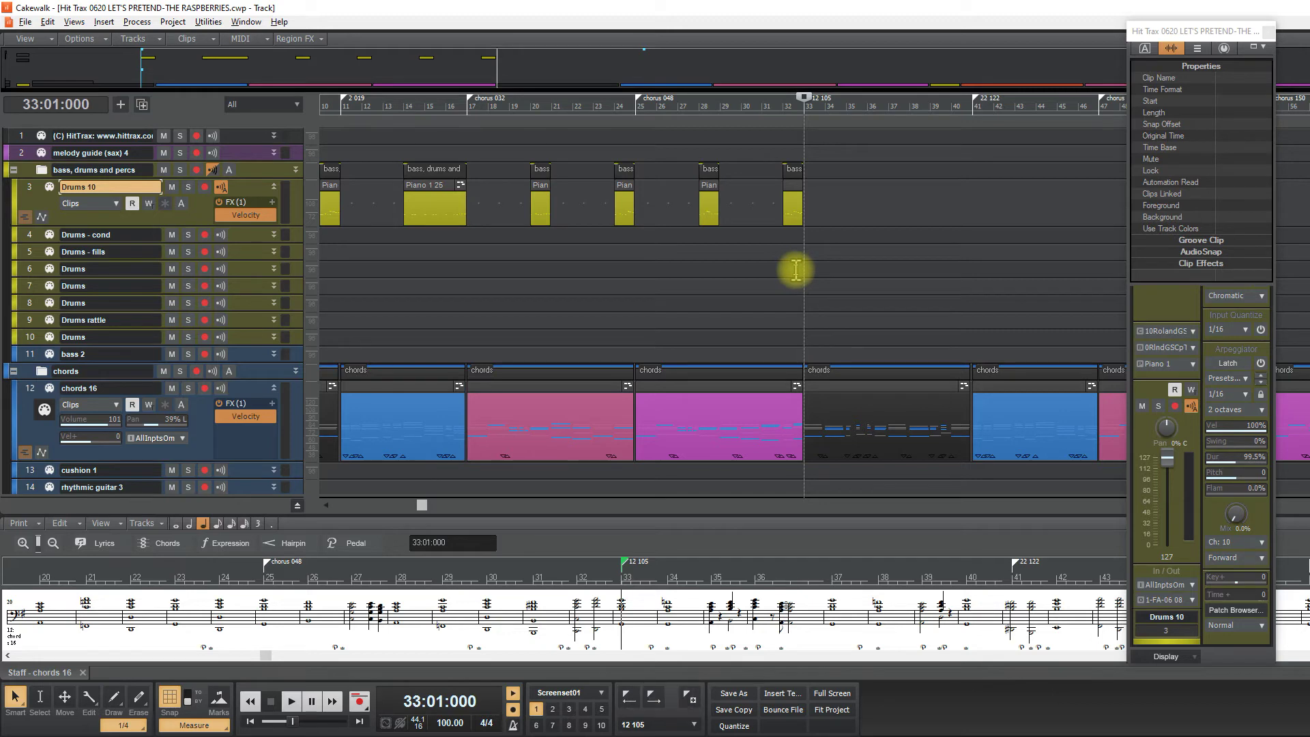
pyautogui.hscroll(3, 797, 270)
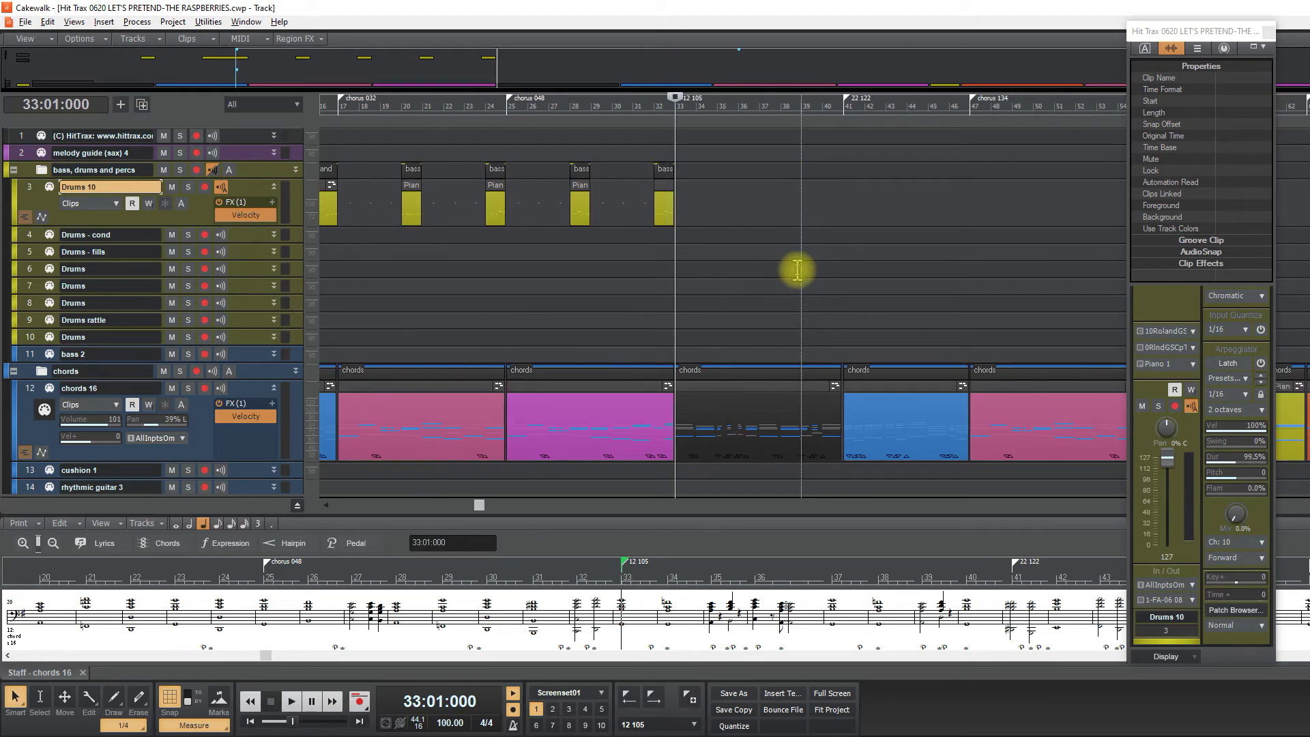
pyautogui.hscroll(-5, 797, 270)
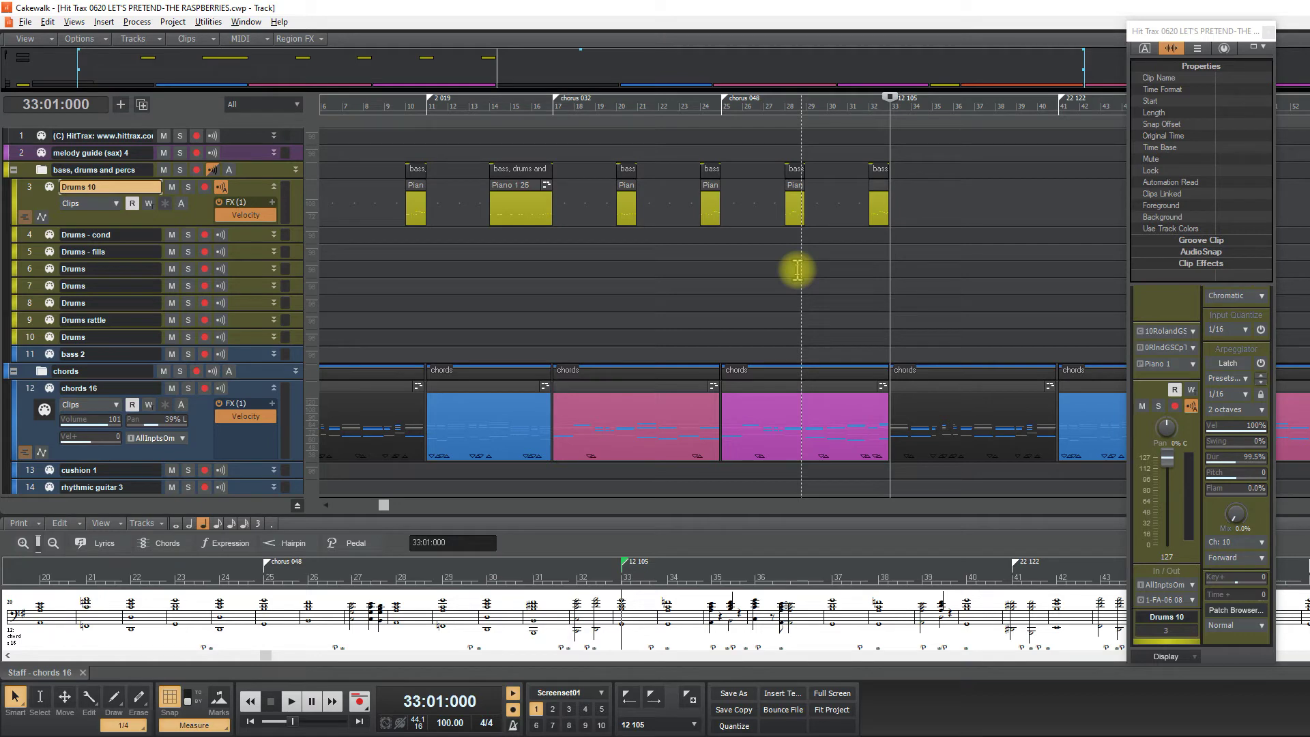
pyautogui.hscroll(4, 797, 270)
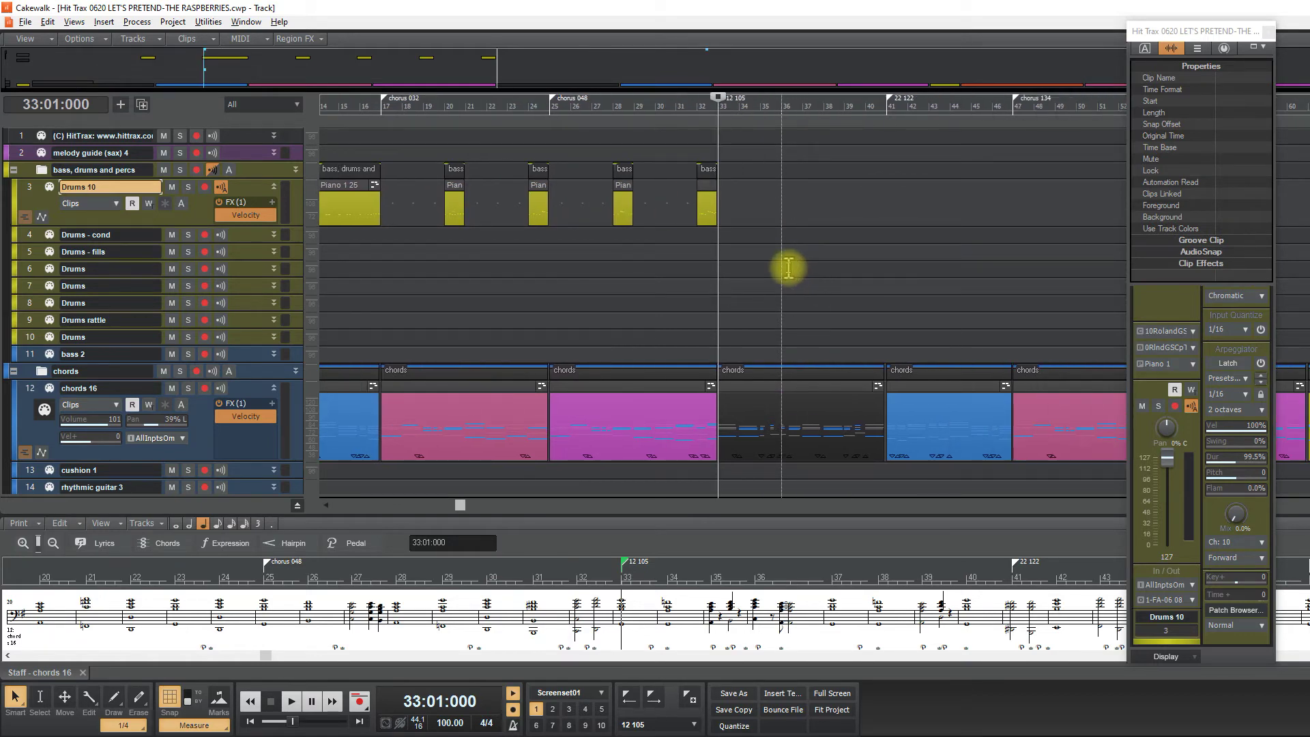
pyautogui.click(871, 251)
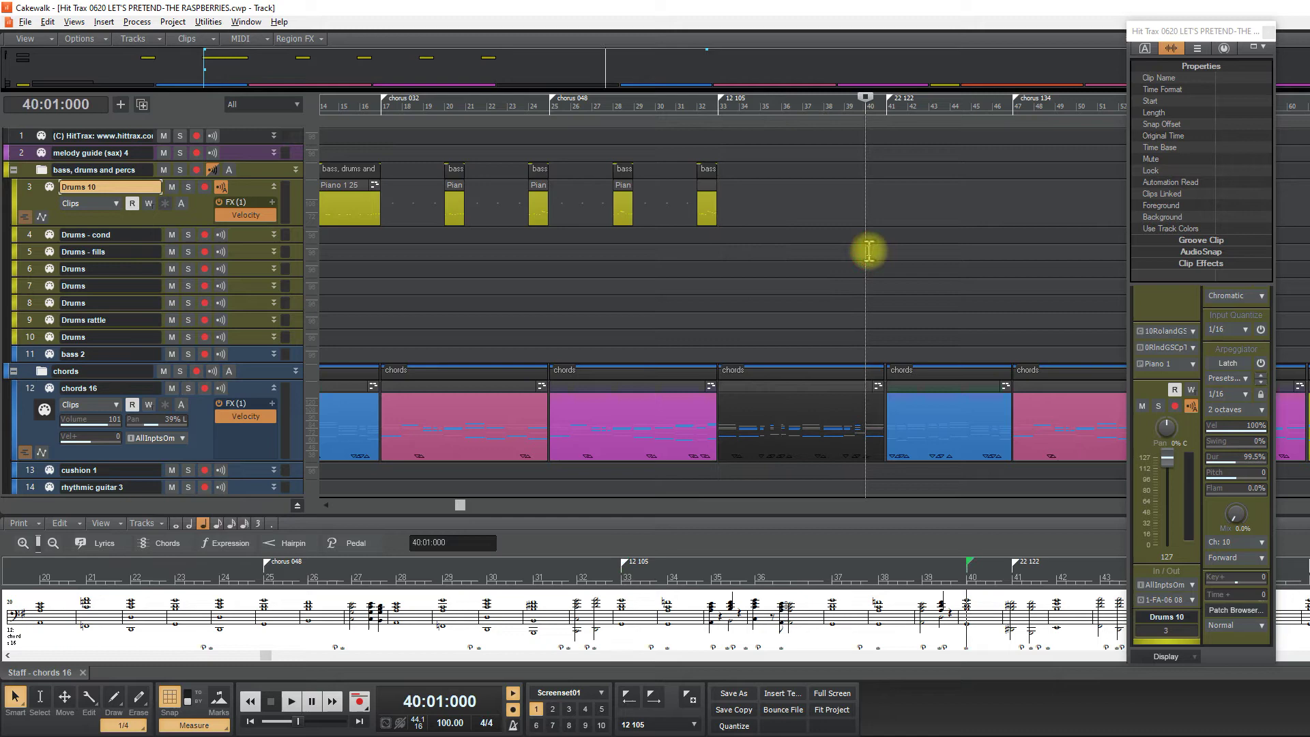
pyautogui.hscroll(3, 867, 251)
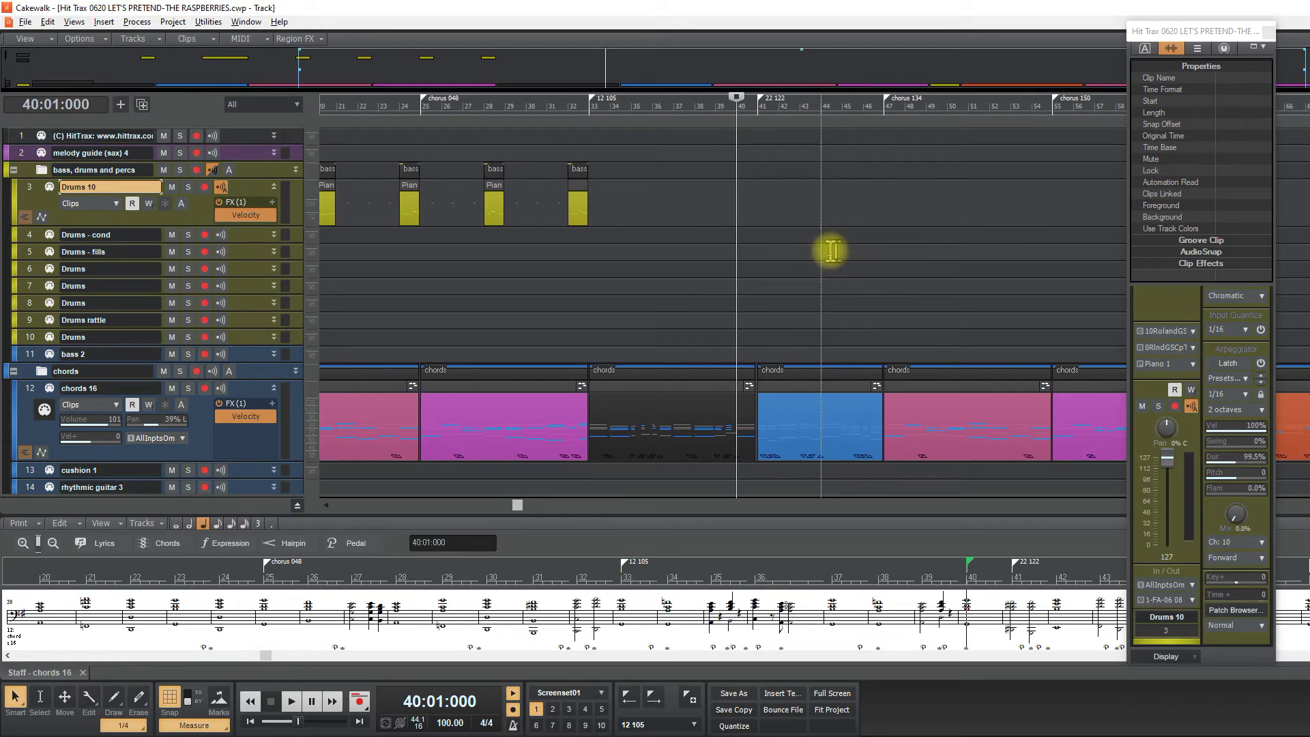
pyautogui.press('space')
# Step: Set the tempo to 120 and record a short drum clip at bar 40
pyautogui.press('F7')
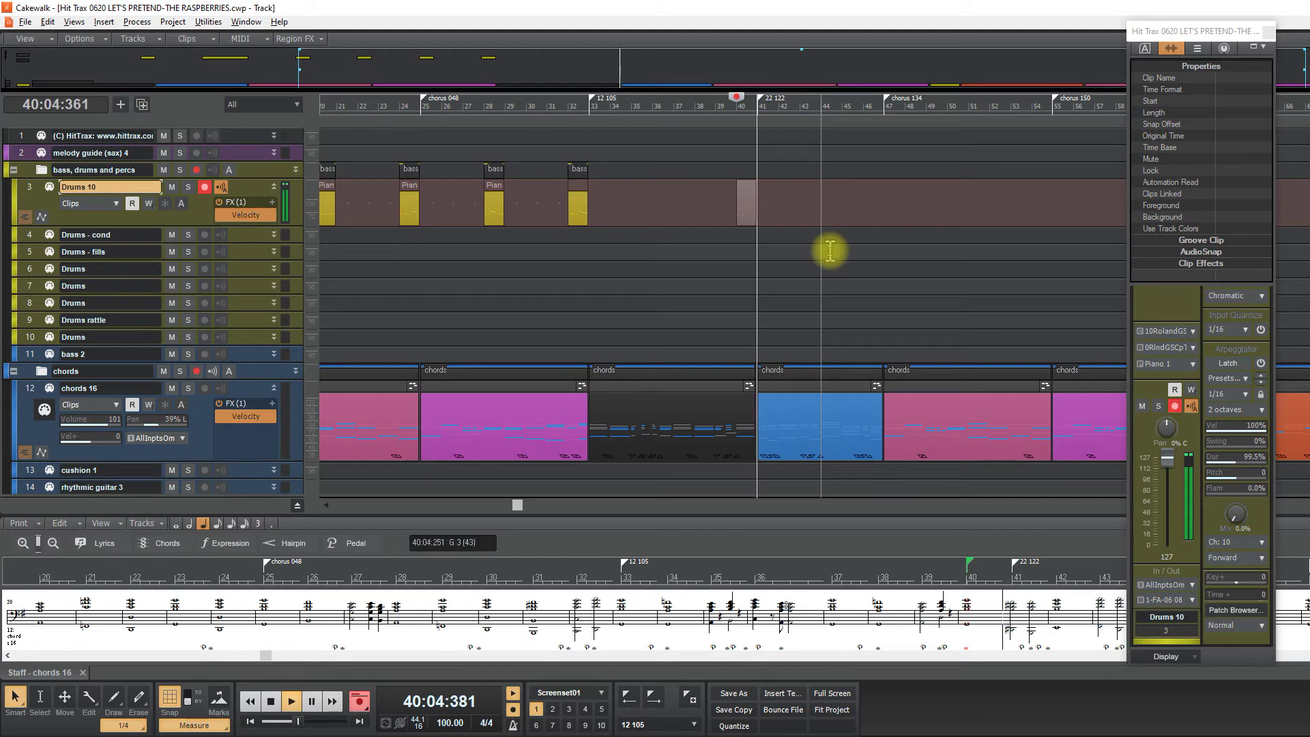
pyautogui.press('space')
pyautogui.press('z')
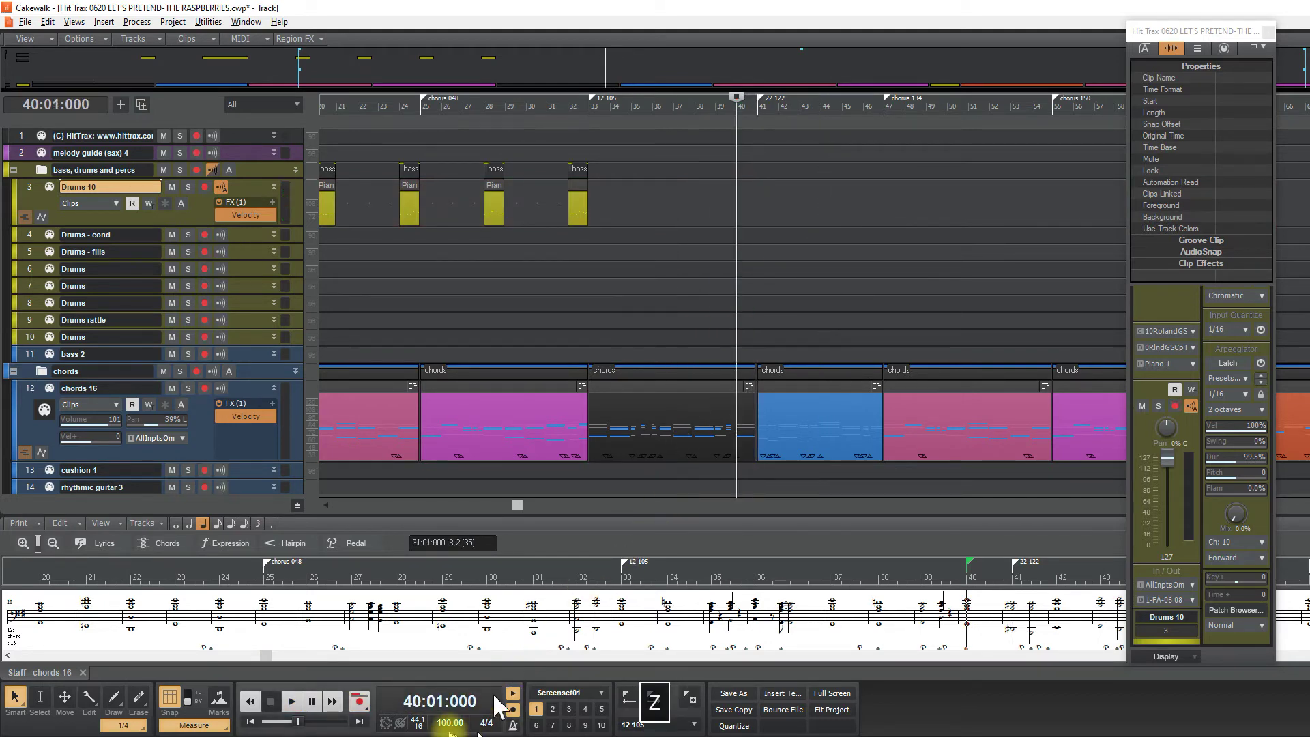
pyautogui.write('0')
pyautogui.press('Return')
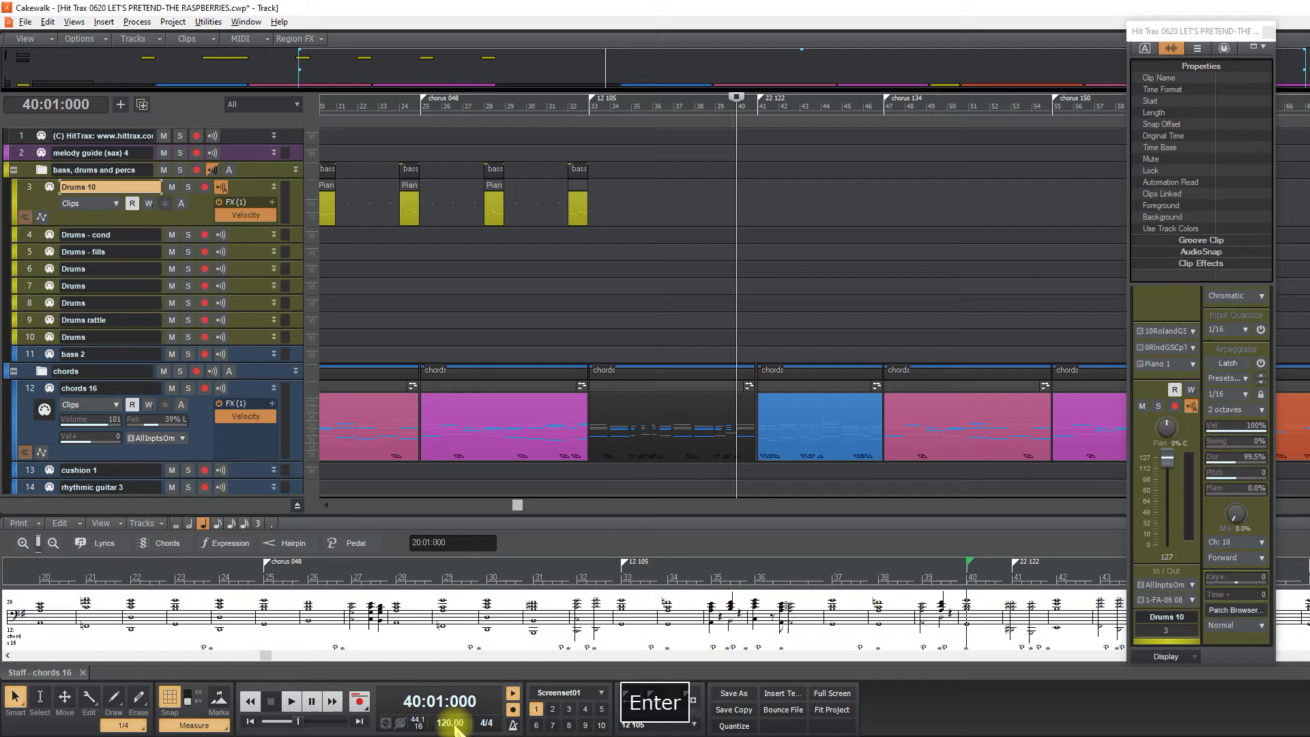
pyautogui.press('F7')
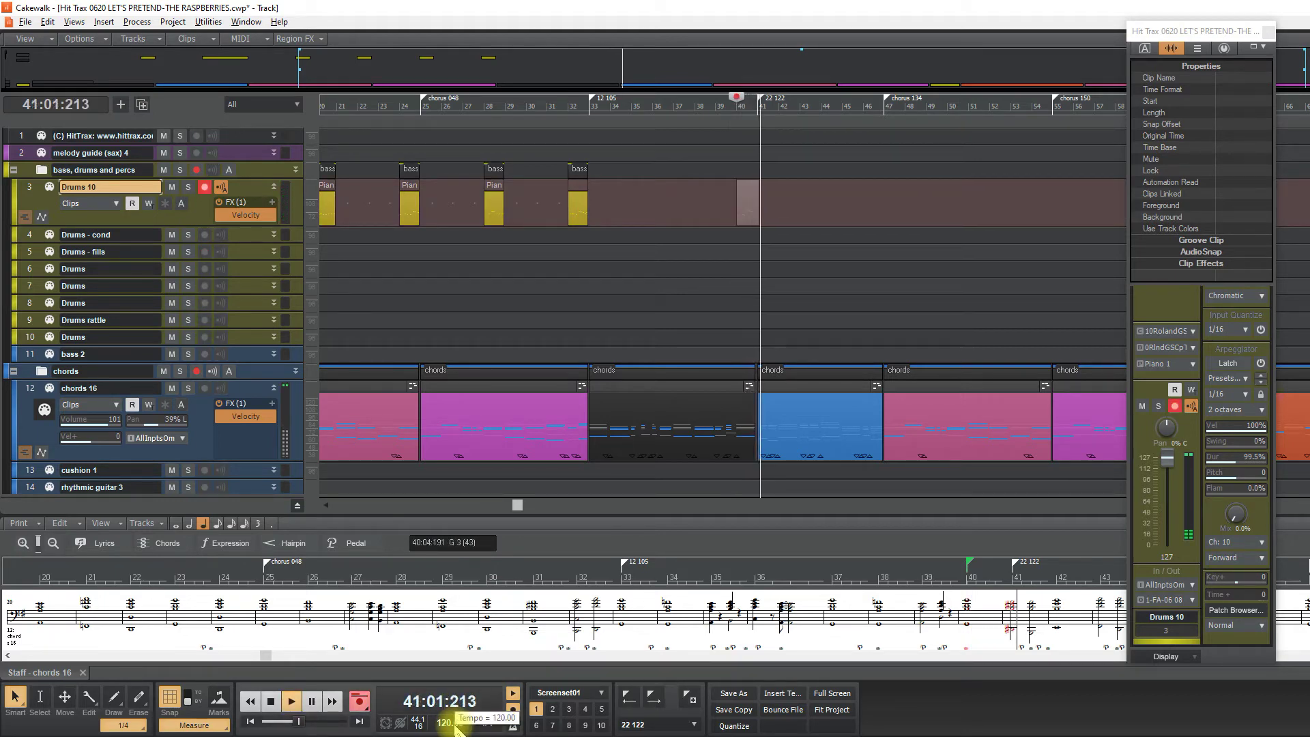
pyautogui.press('space')
# Step: Quantize the new bar 40 clip to 1/16 and play it back
pyautogui.moveTo(703, 198); pyautogui.dragTo(848, 220)
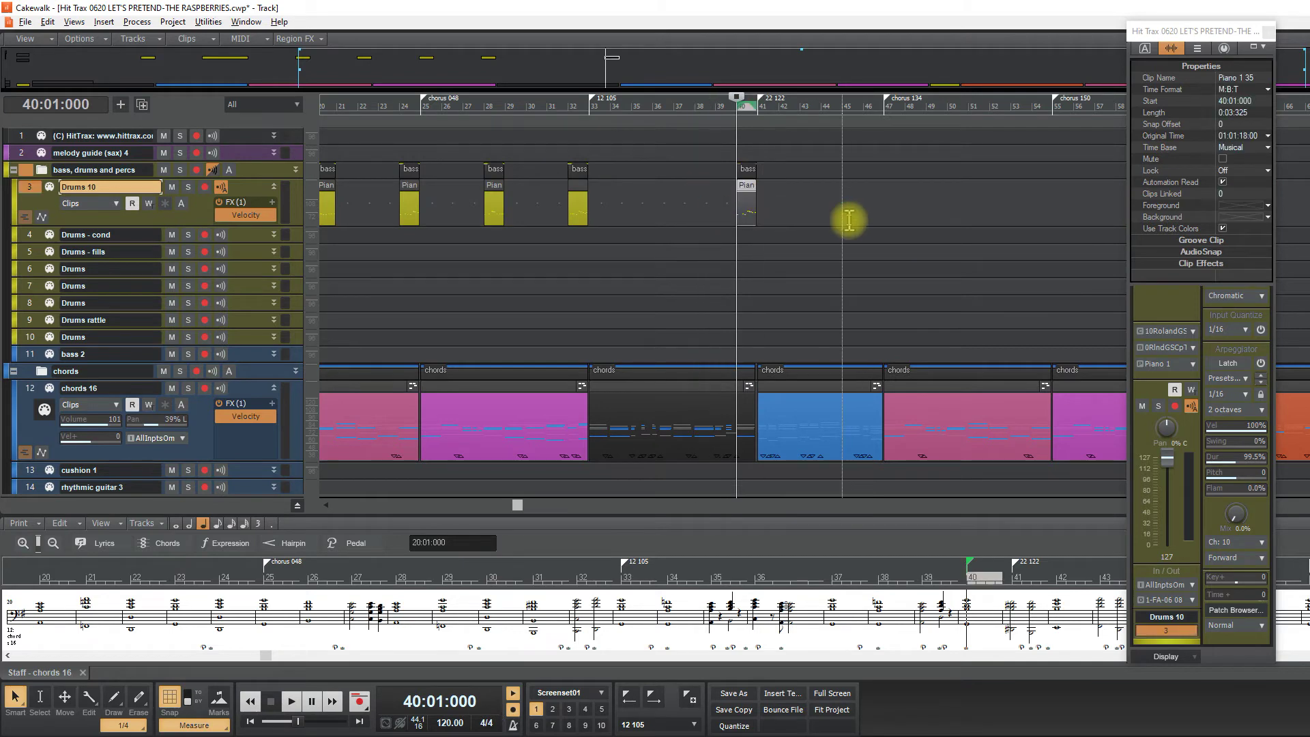
pyautogui.press('q')
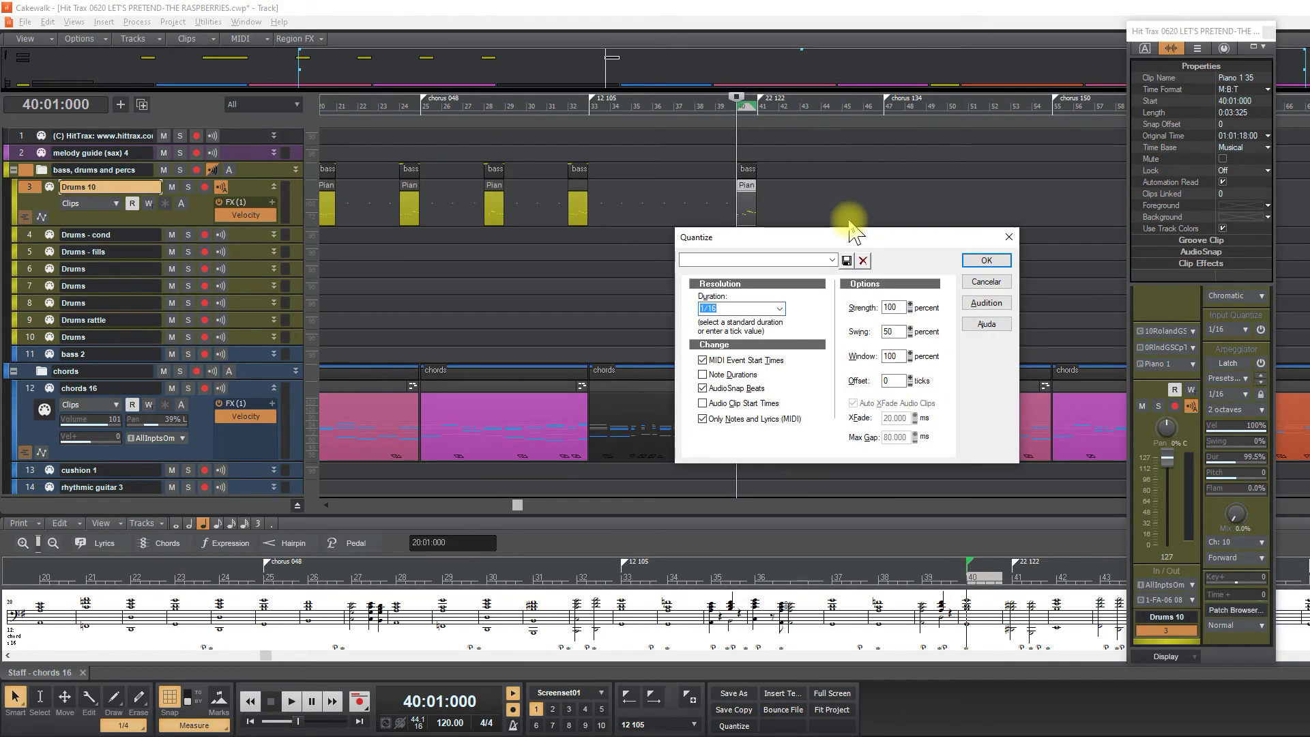
pyautogui.press('Return')
pyautogui.press('space')
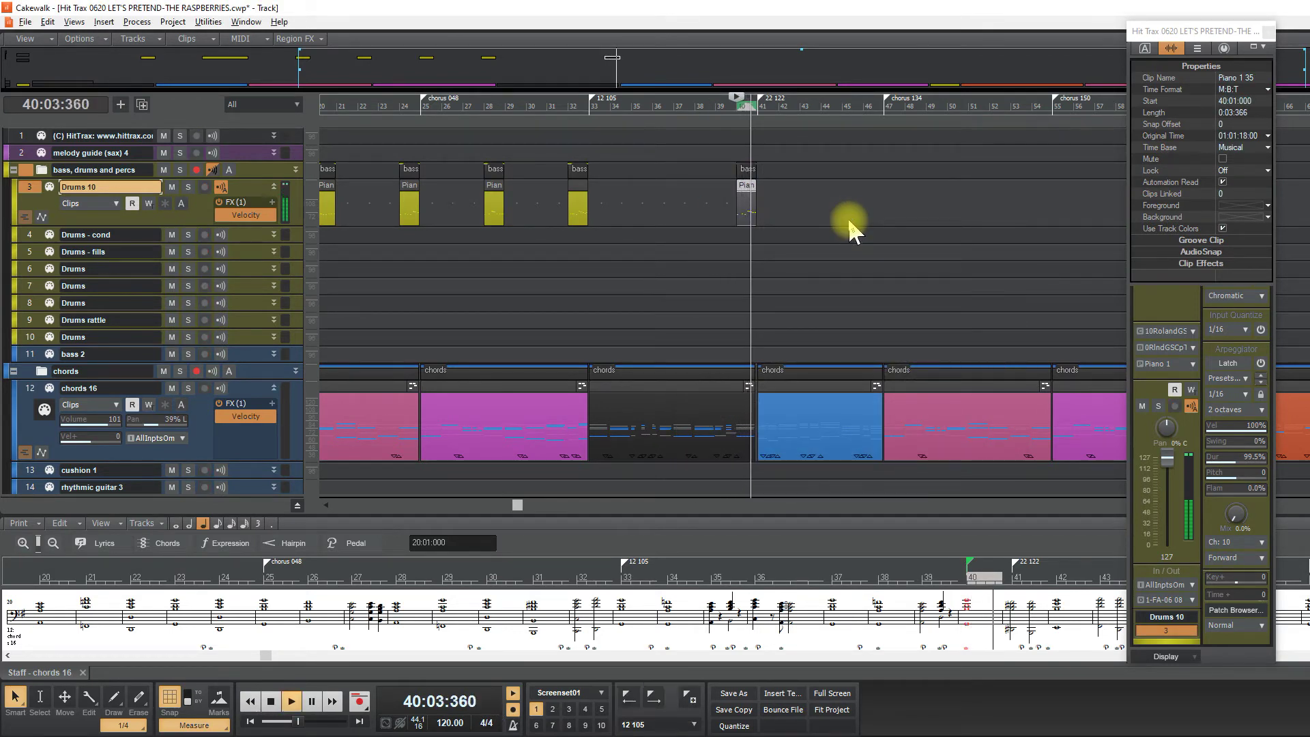
pyautogui.press('space')
# Step: Set the project tempo to 123
pyautogui.click(760, 264)
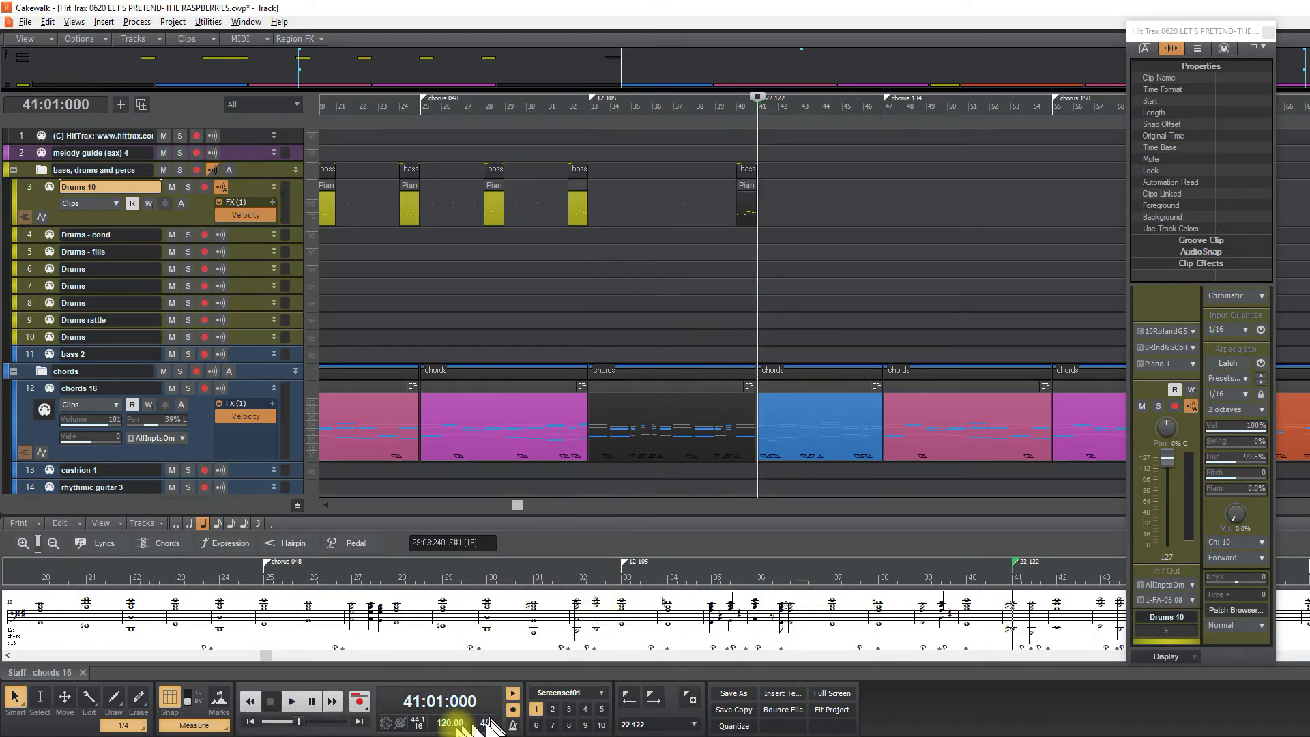
pyautogui.write('123')
pyautogui.press('Return')
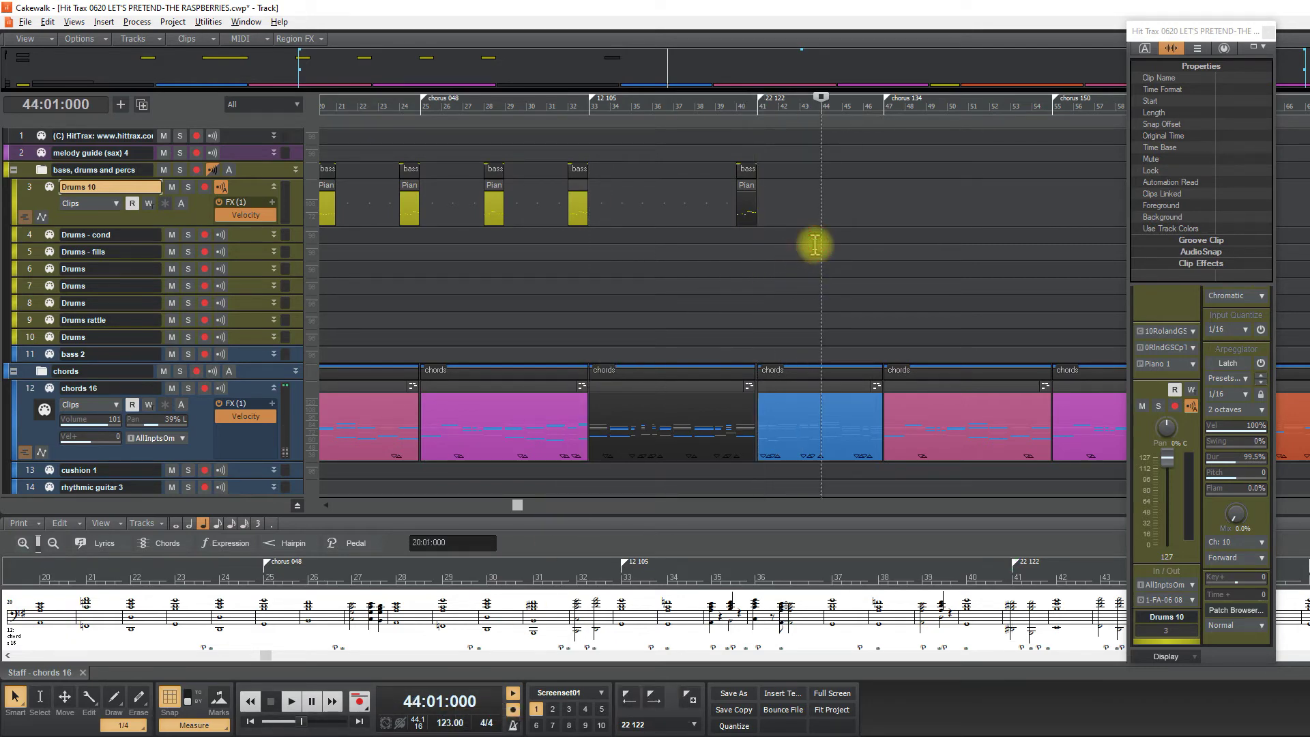
pyautogui.hscroll(-3, 818, 253)
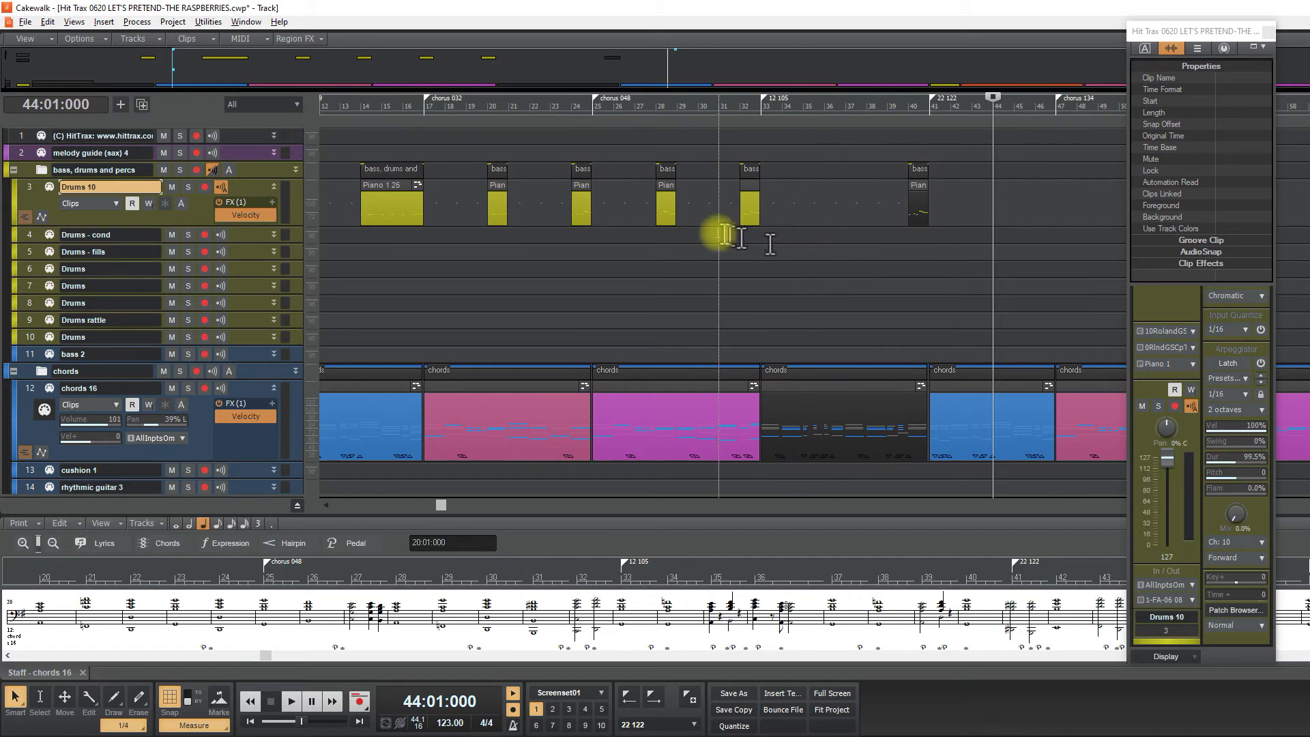
# Step: Record new drum takes on Drums 10 at bars 46 and 44
pyautogui.press('space')
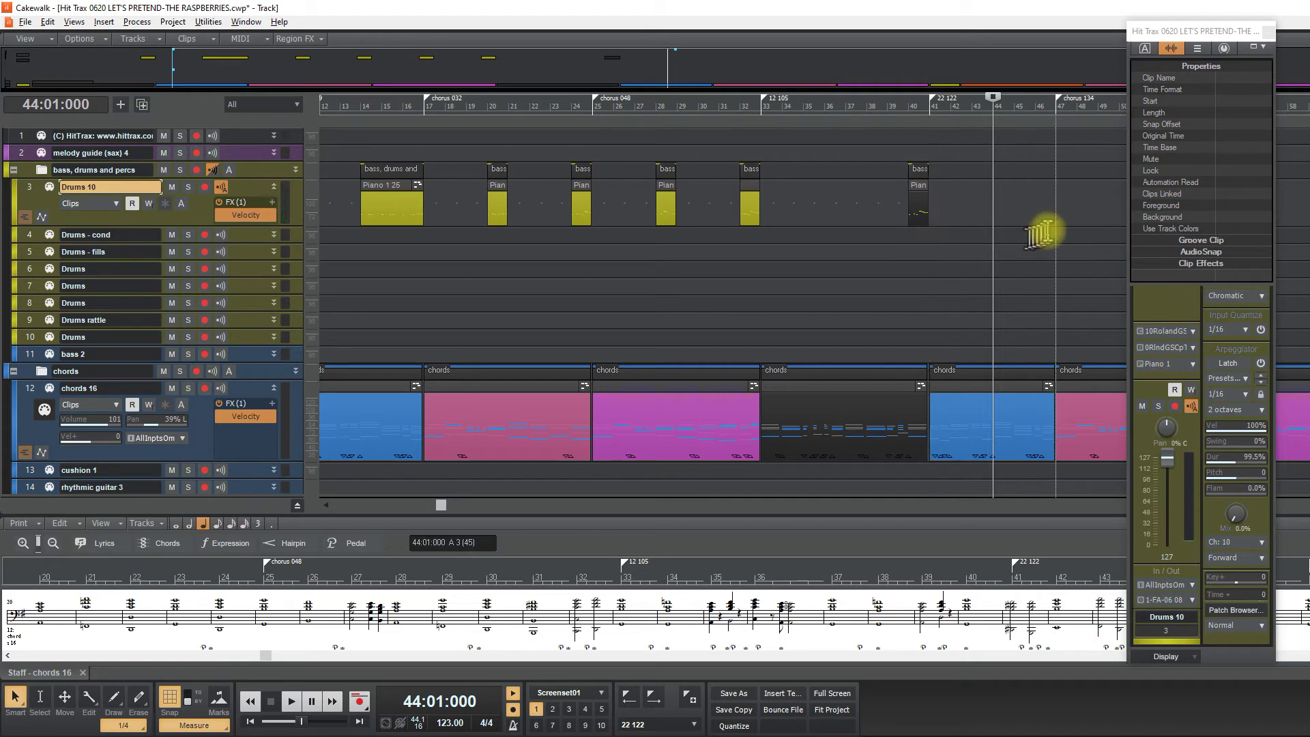
pyautogui.click(1030, 230)
pyautogui.press('F7')
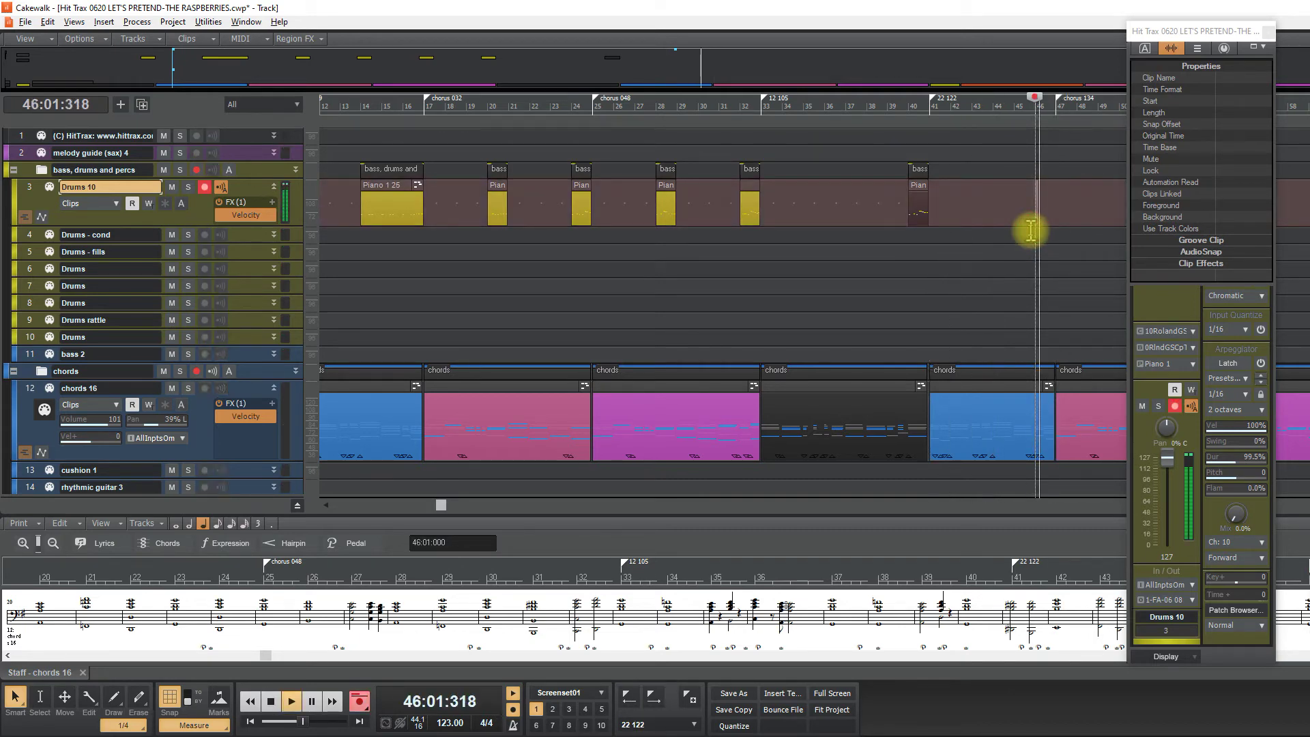
pyautogui.press('space')
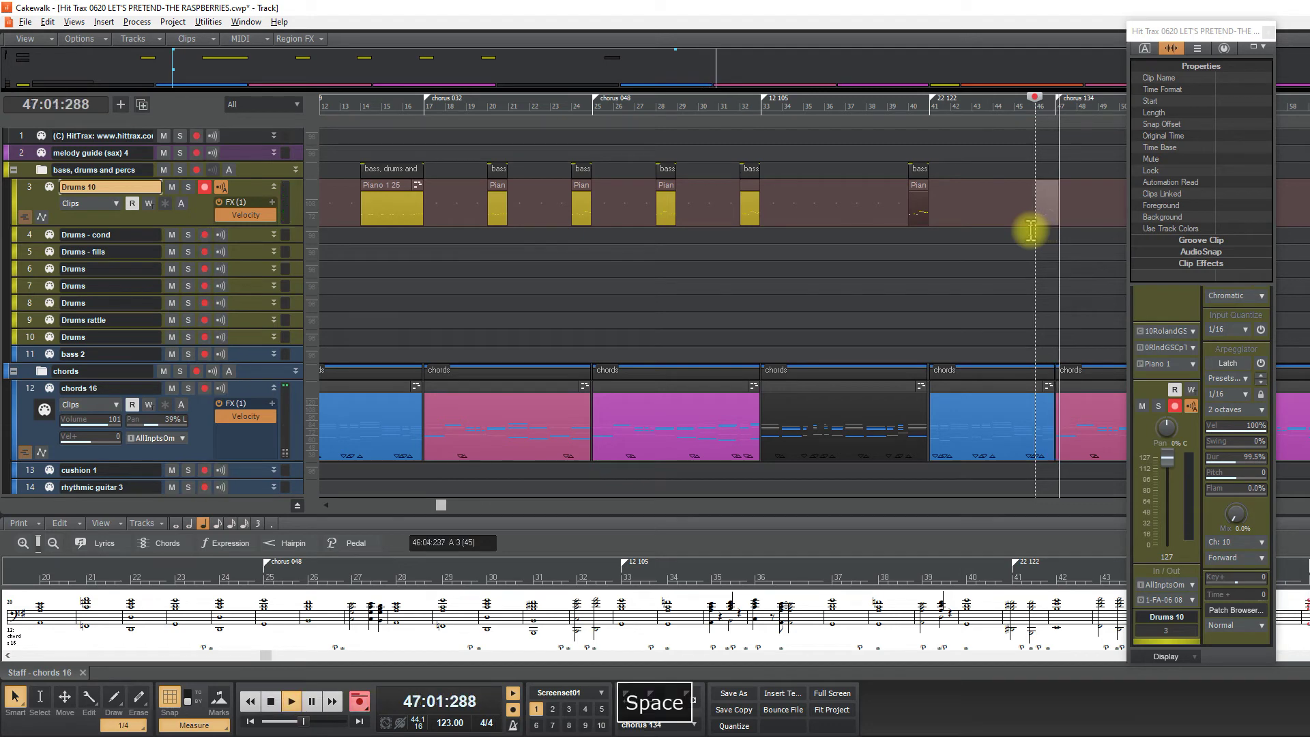
pyautogui.click(989, 236)
pyautogui.press('F7')
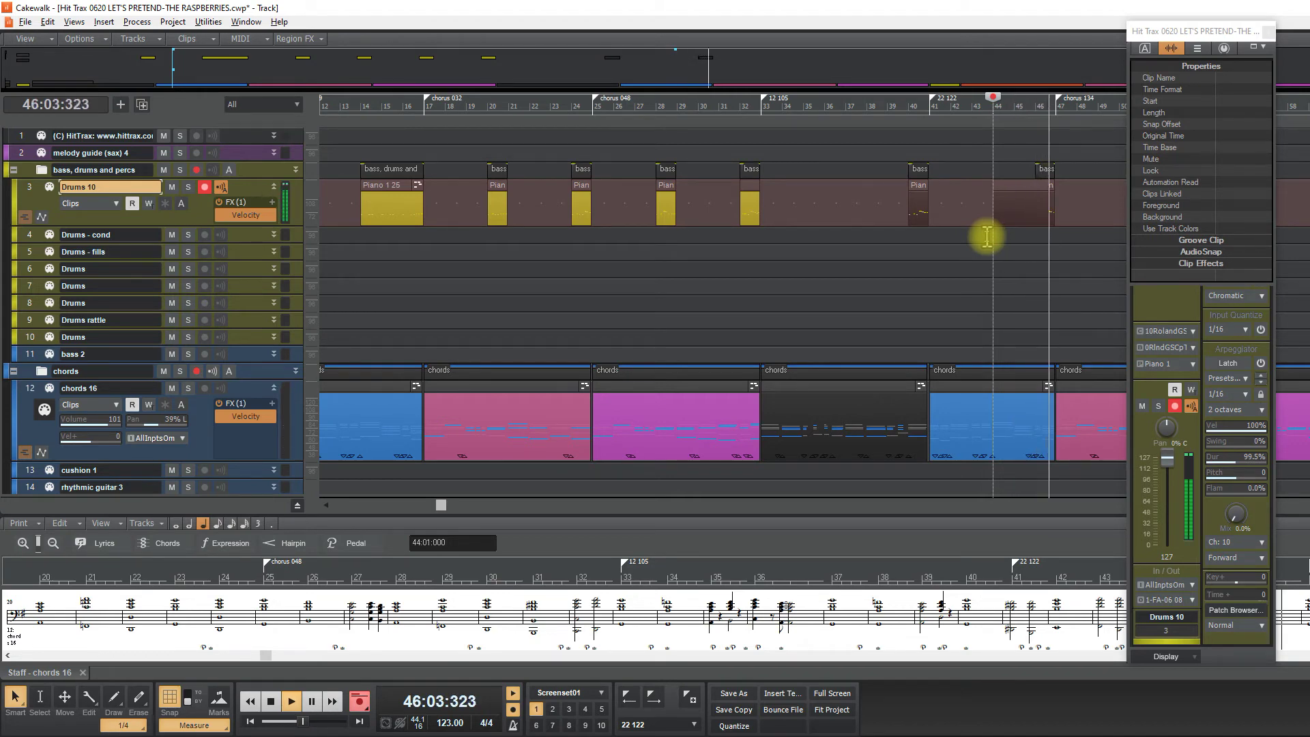
pyautogui.press('space')
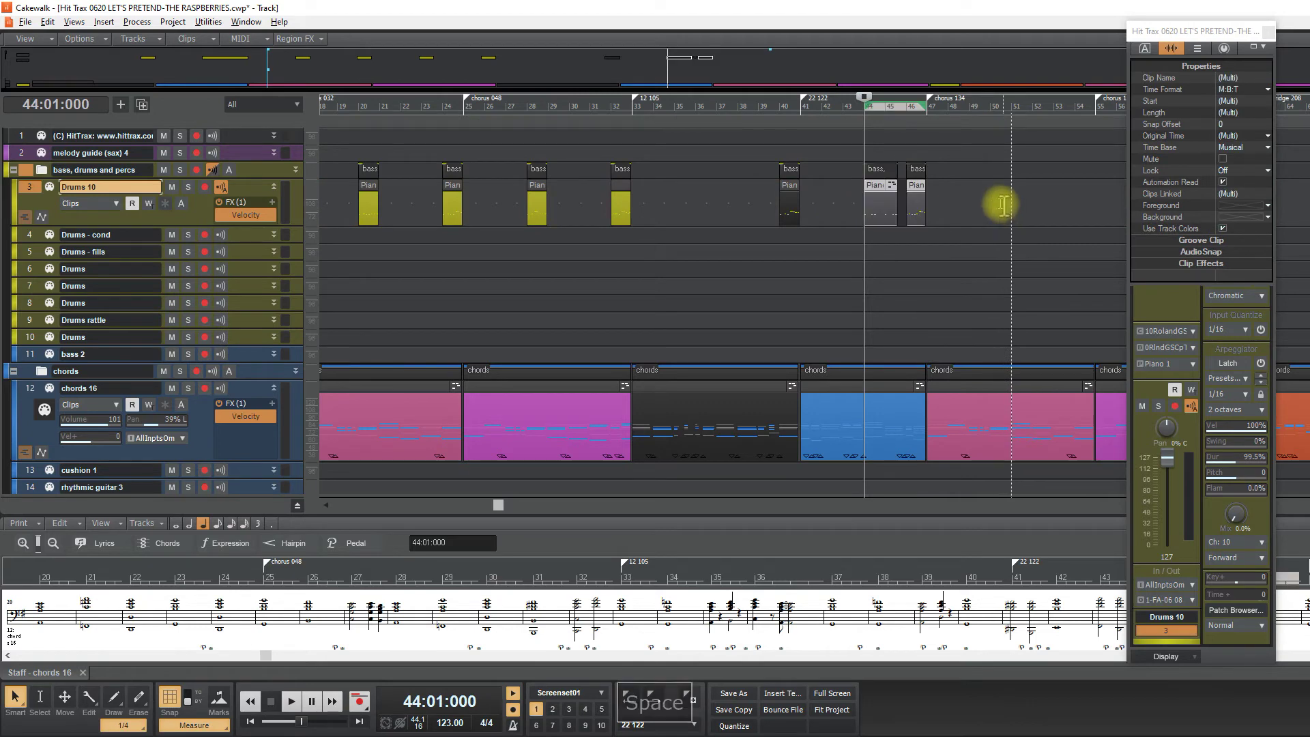
# Step: Bounce the Drums 10 takes at bars 44–46 into one clip, then select bars 40–47
pyautogui.moveTo(994, 198); pyautogui.dragTo(751, 199)
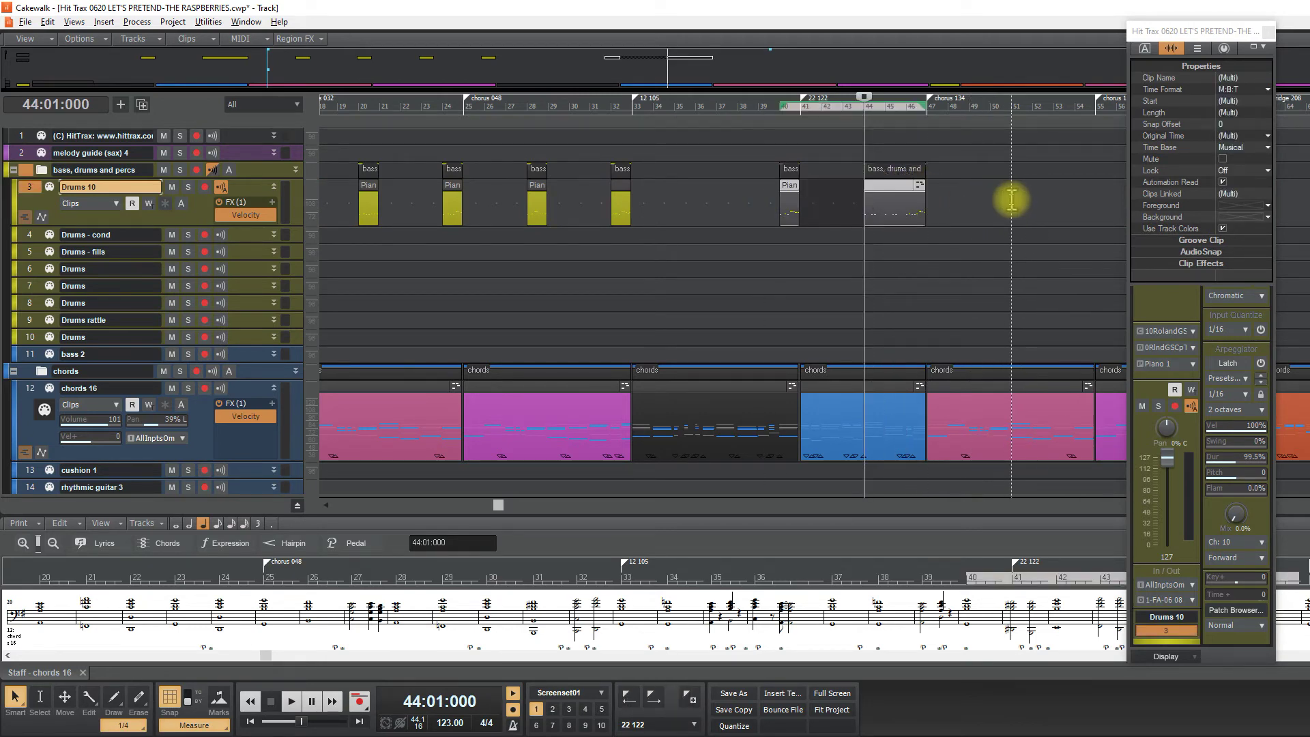
pyautogui.click(990, 208)
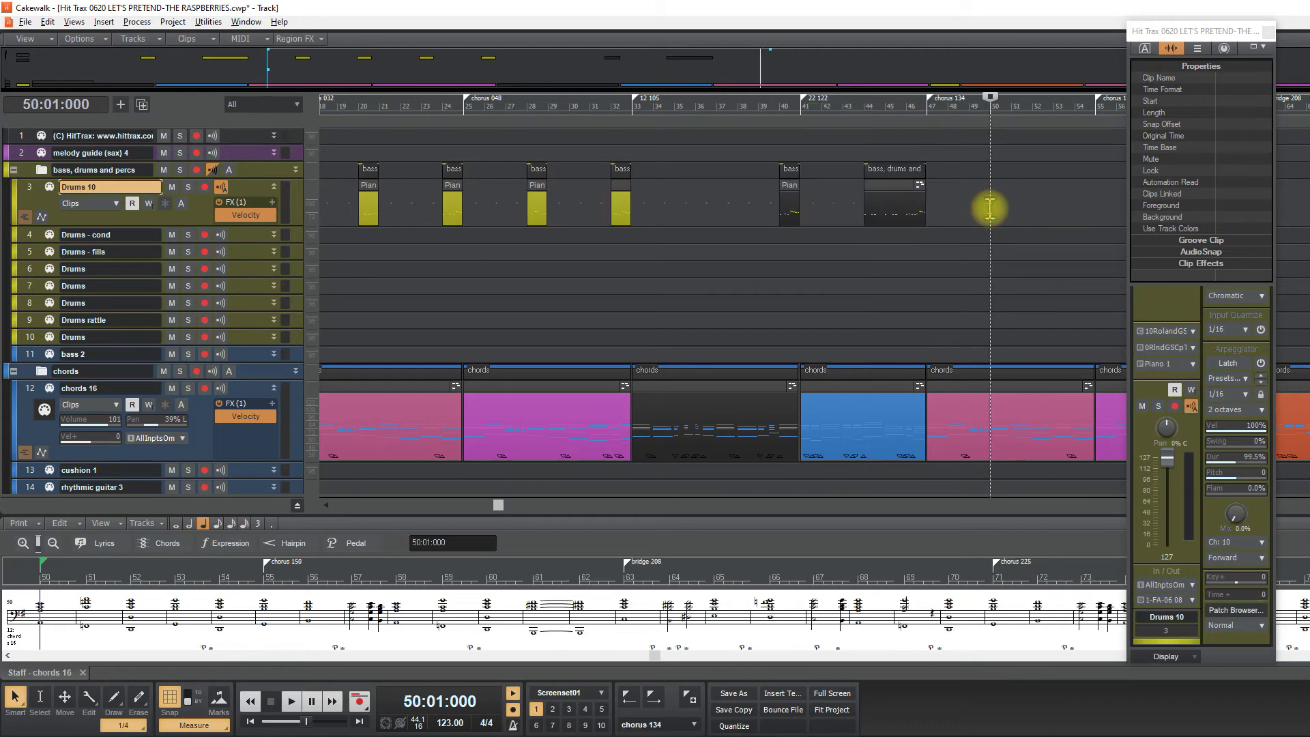
pyautogui.press('z')
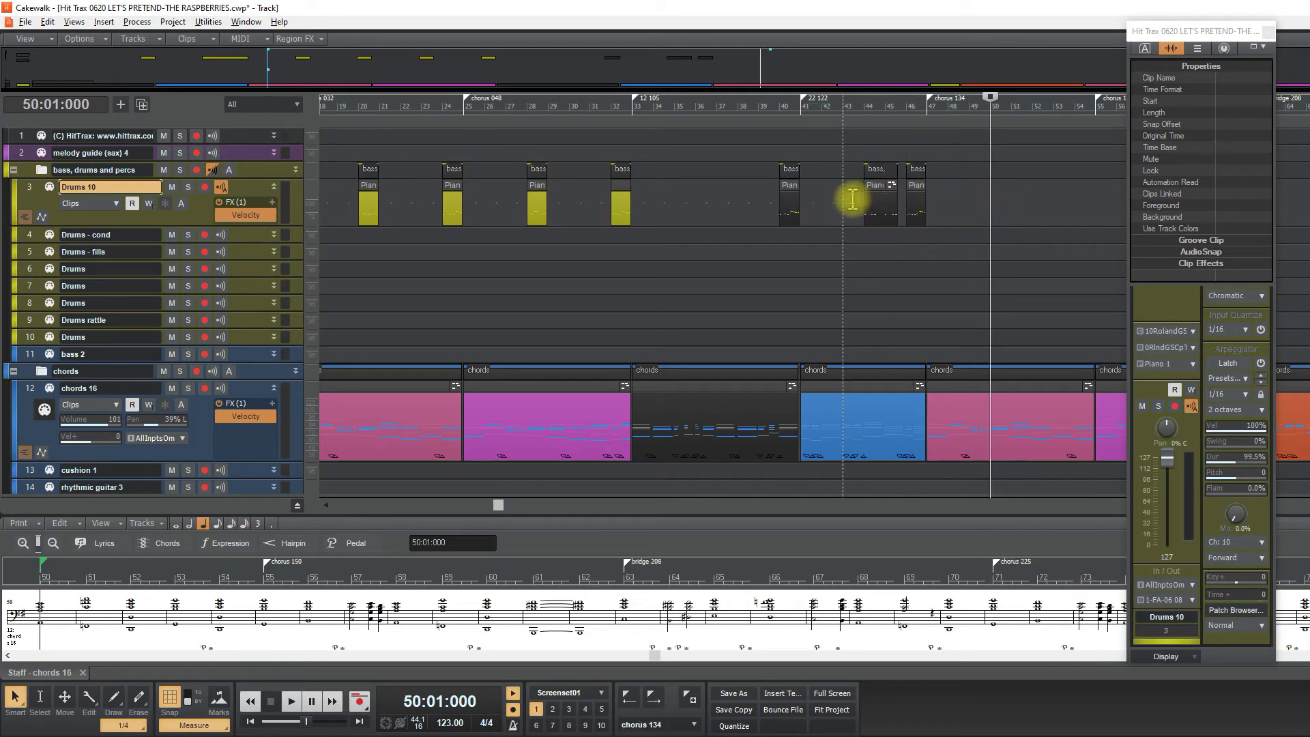
pyautogui.click(915, 205)
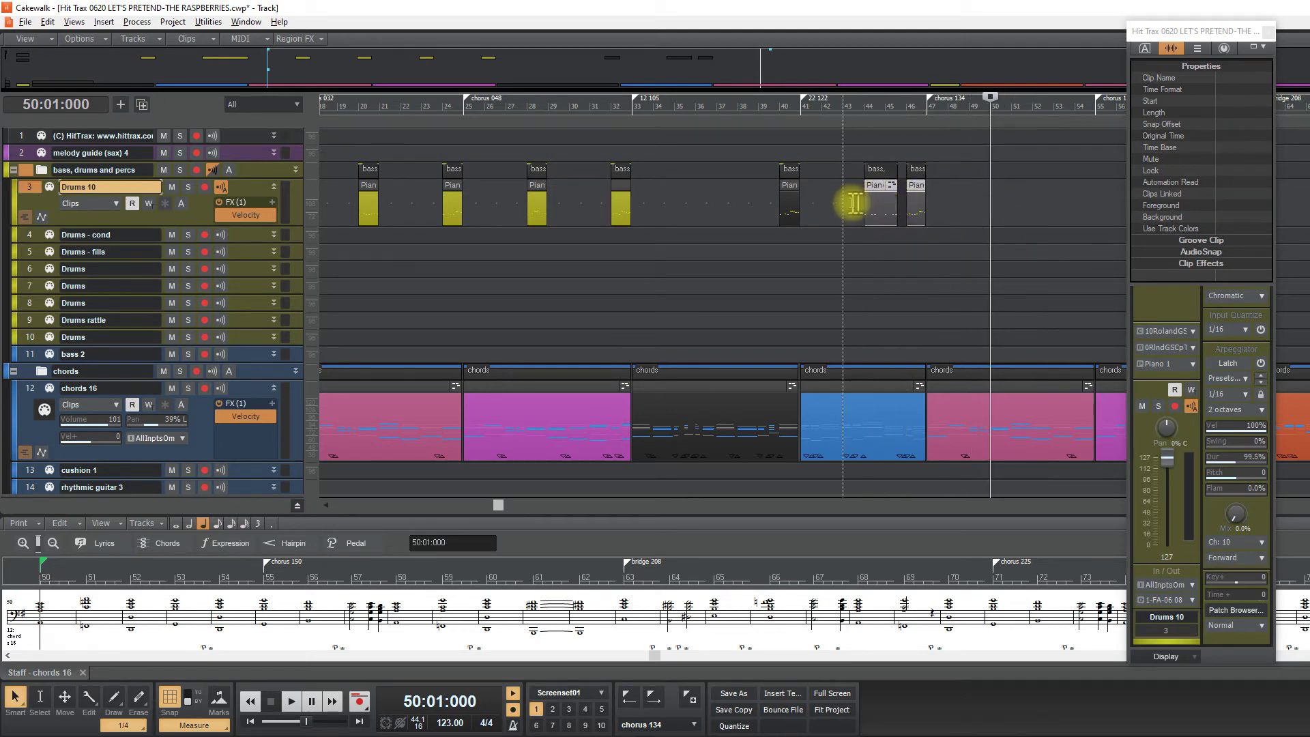
pyautogui.click(848, 203)
pyautogui.rightClick(879, 203)
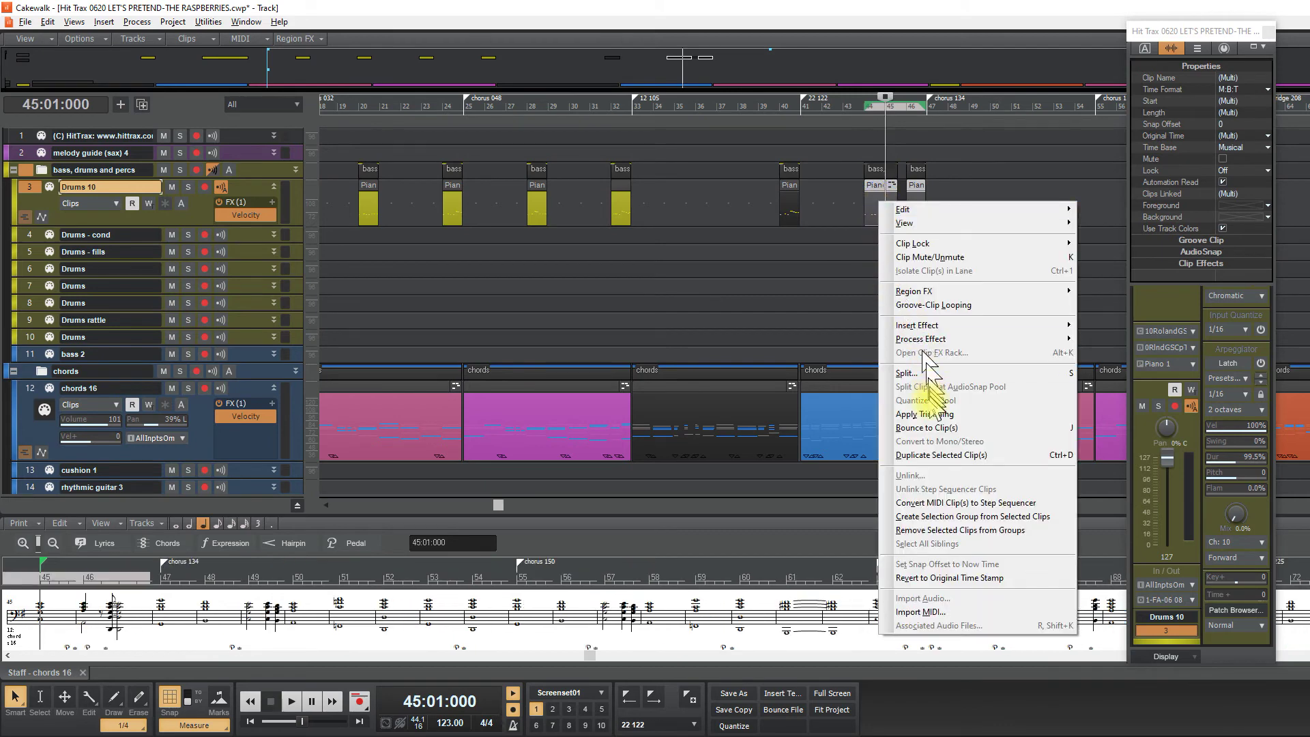
pyautogui.click(927, 428)
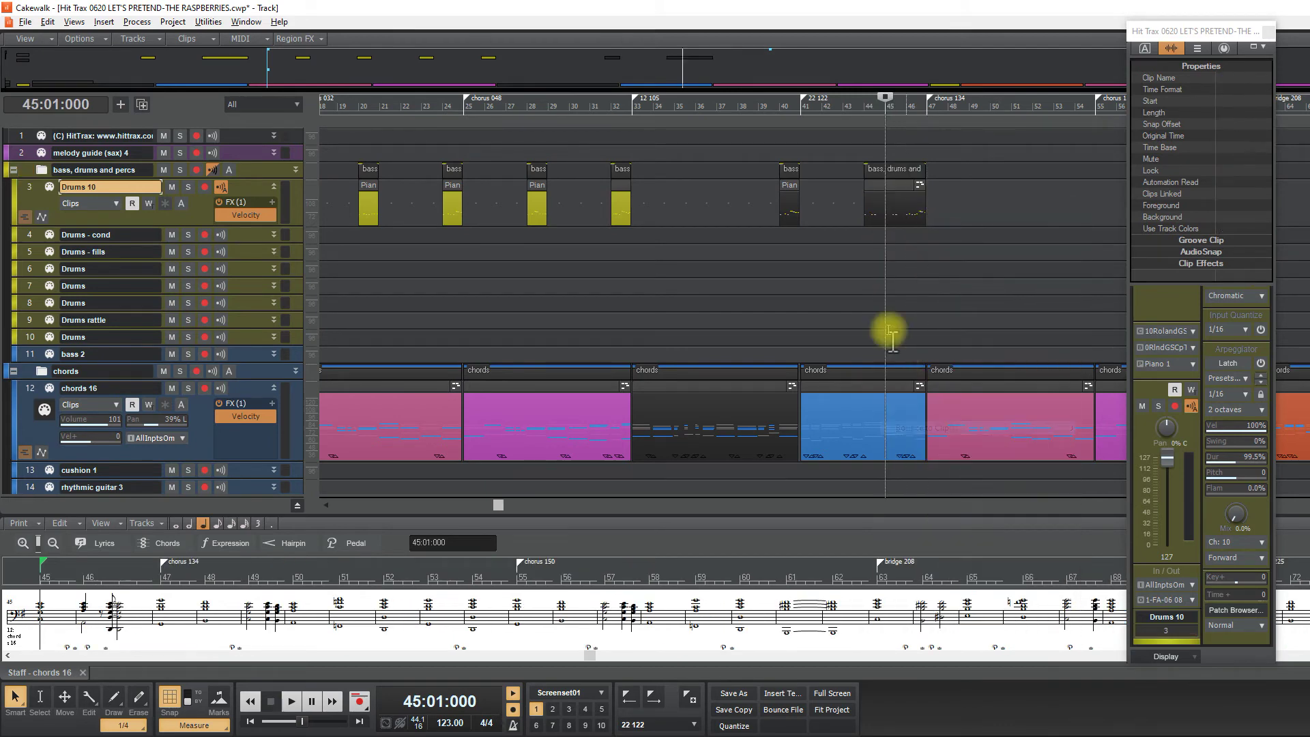
pyautogui.click(863, 254)
pyautogui.moveTo(748, 205); pyautogui.dragTo(997, 211)
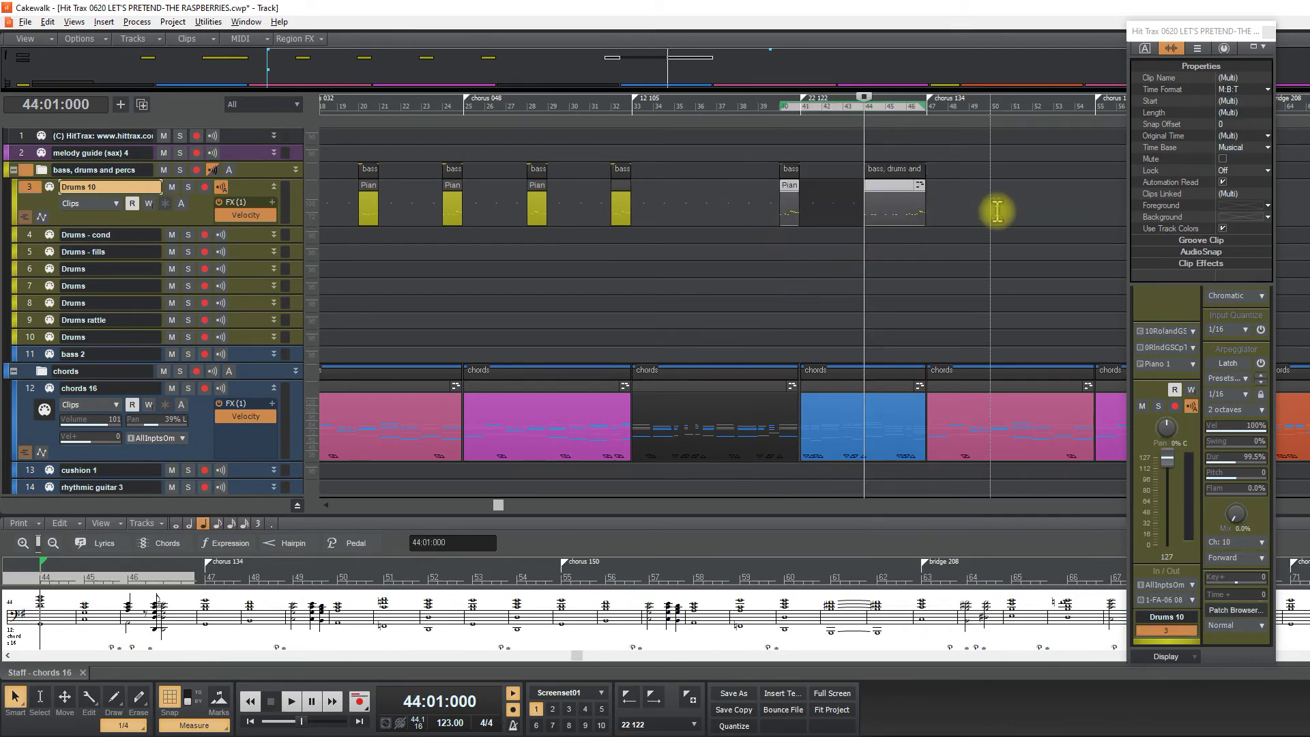
# Step: Quantize the selected bar 40–47 clips to 1/16 and colour them yellow
pyautogui.click(126, 22)
pyautogui.click(156, 84)
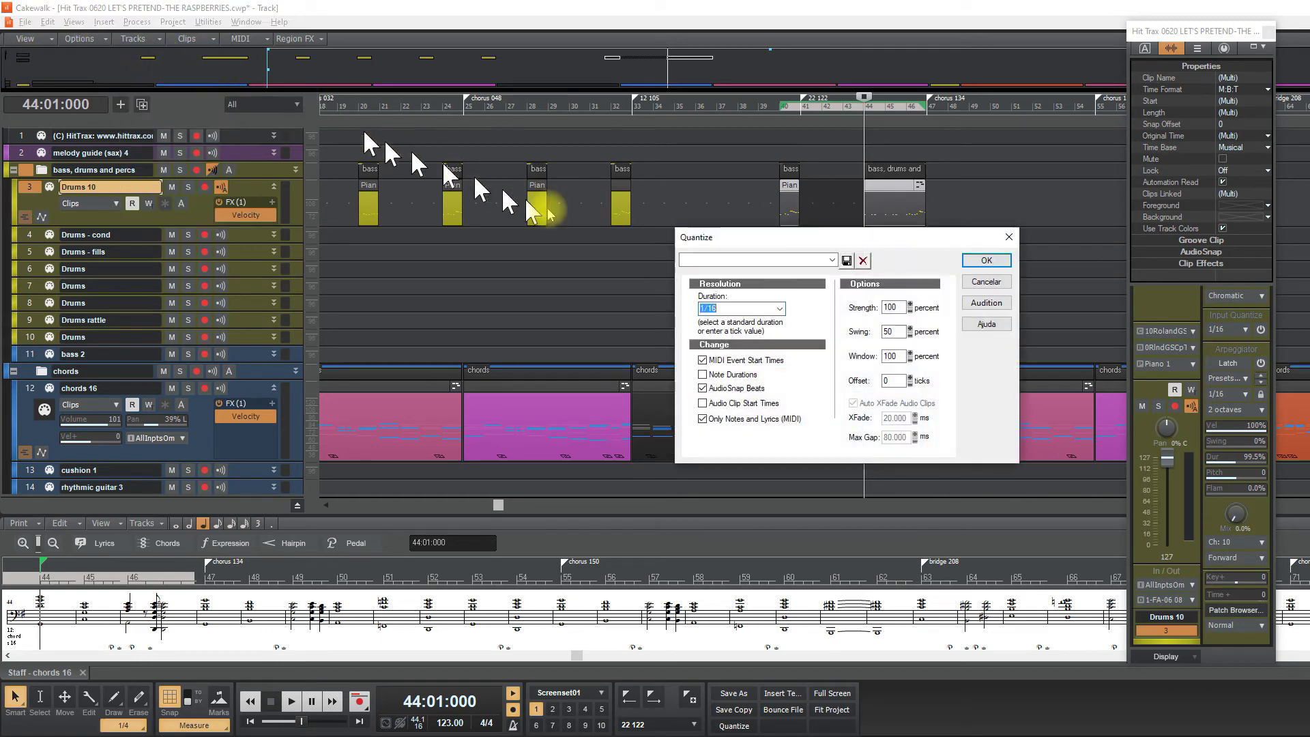
pyautogui.click(985, 260)
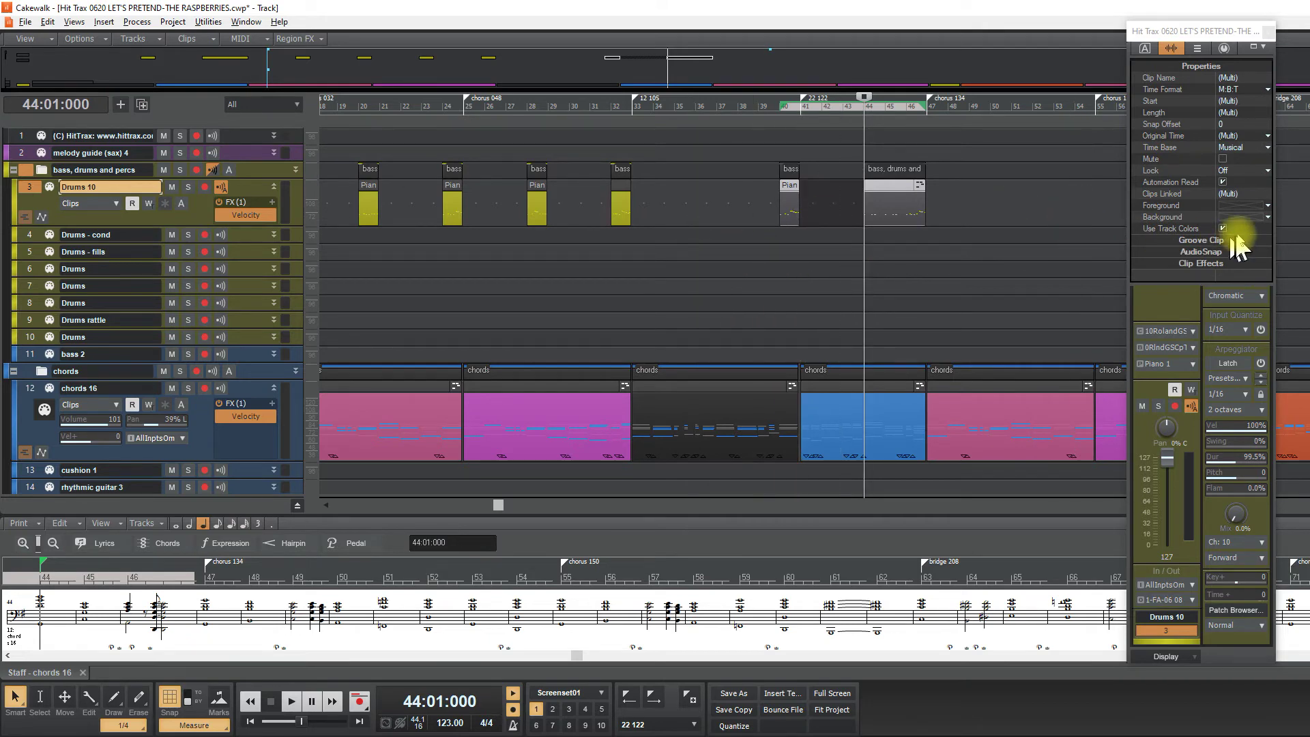
pyautogui.click(1241, 217)
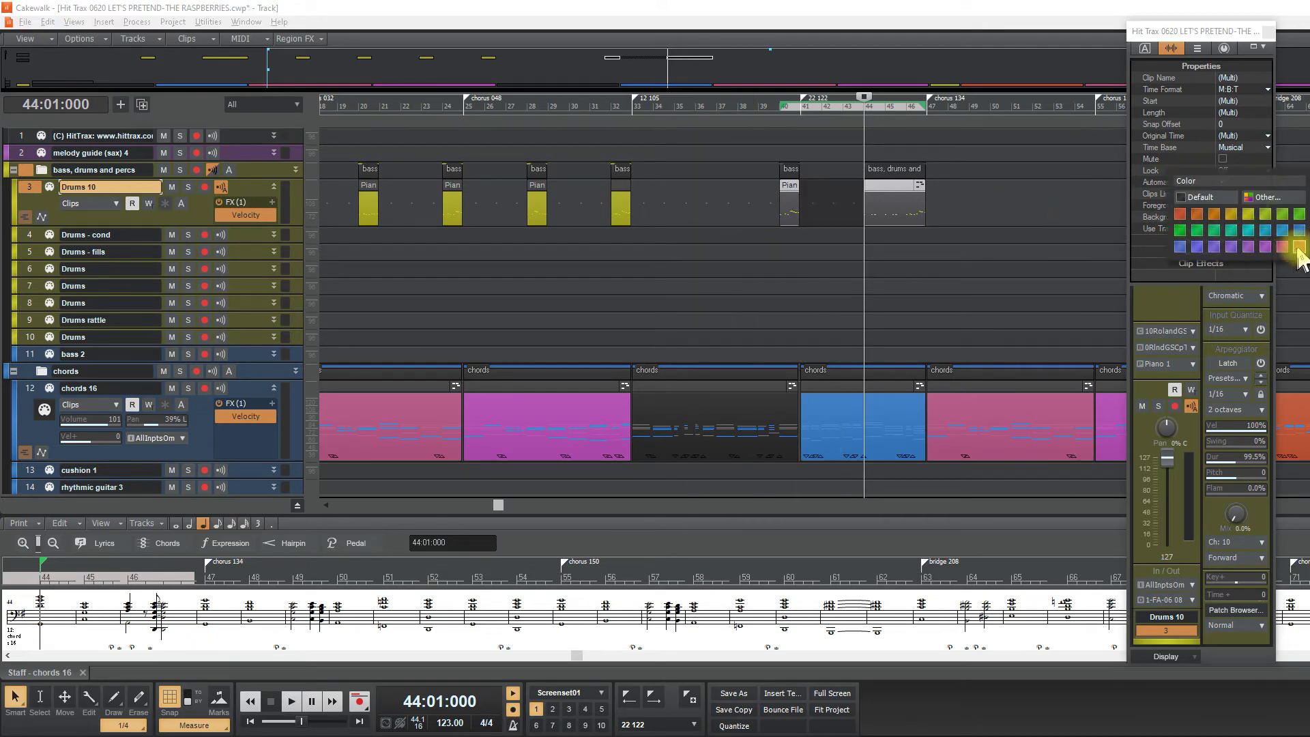
pyautogui.click(1248, 215)
# Step: Play back the result, save the project, and stop playback
pyautogui.click(933, 257)
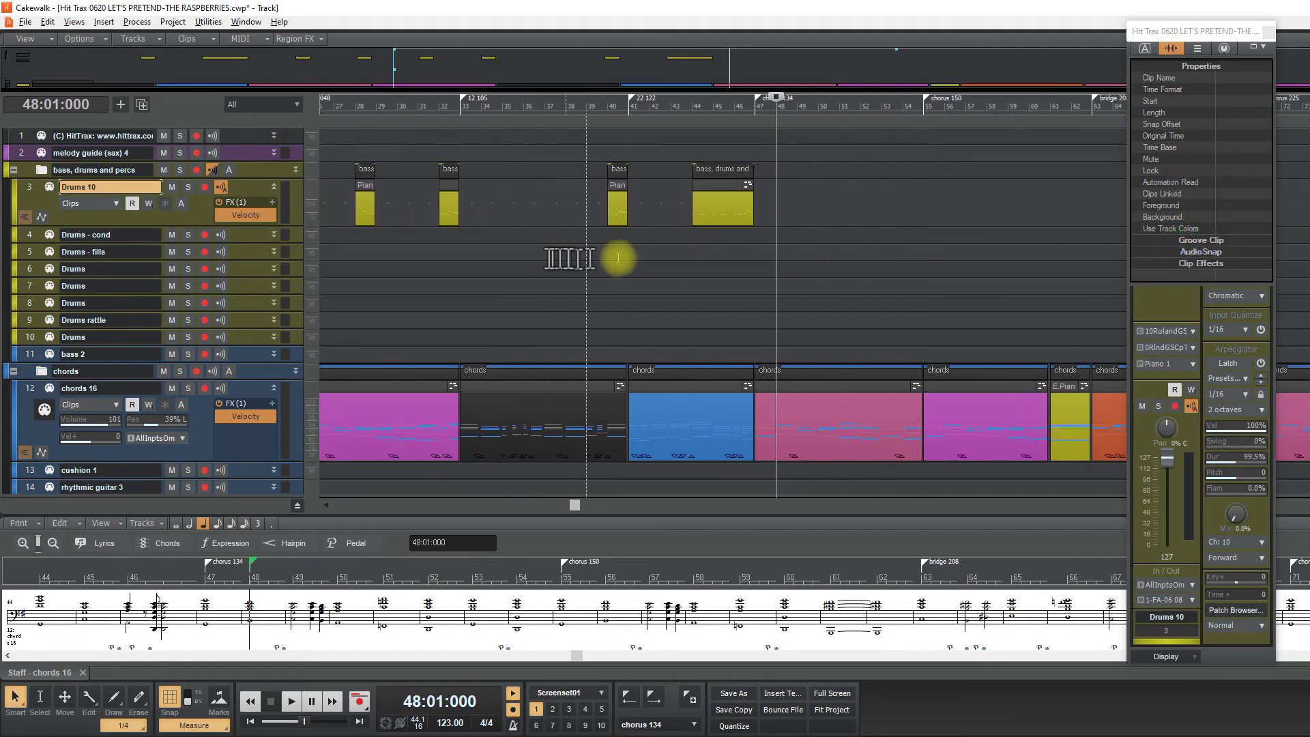
pyautogui.click(758, 257)
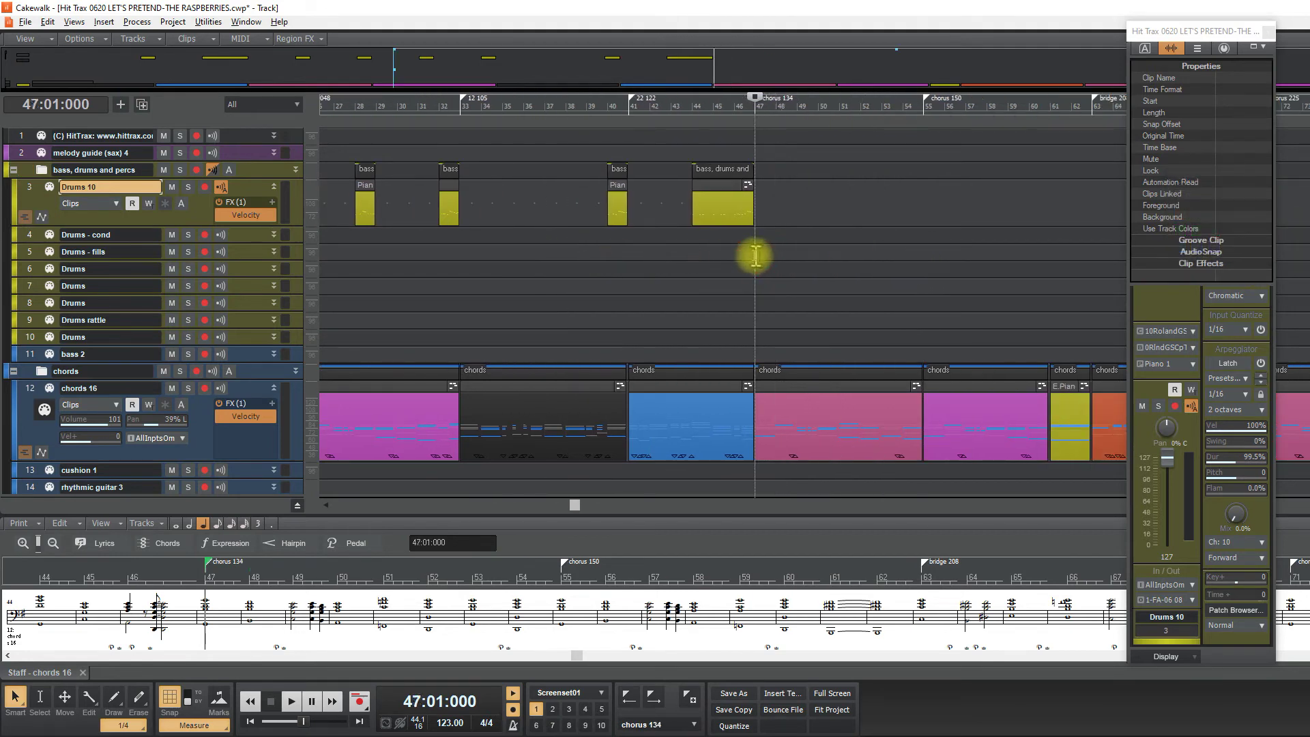
pyautogui.press('space')
pyautogui.hotkey('ctrl', 's')
pyautogui.hscroll(3, 751, 256)
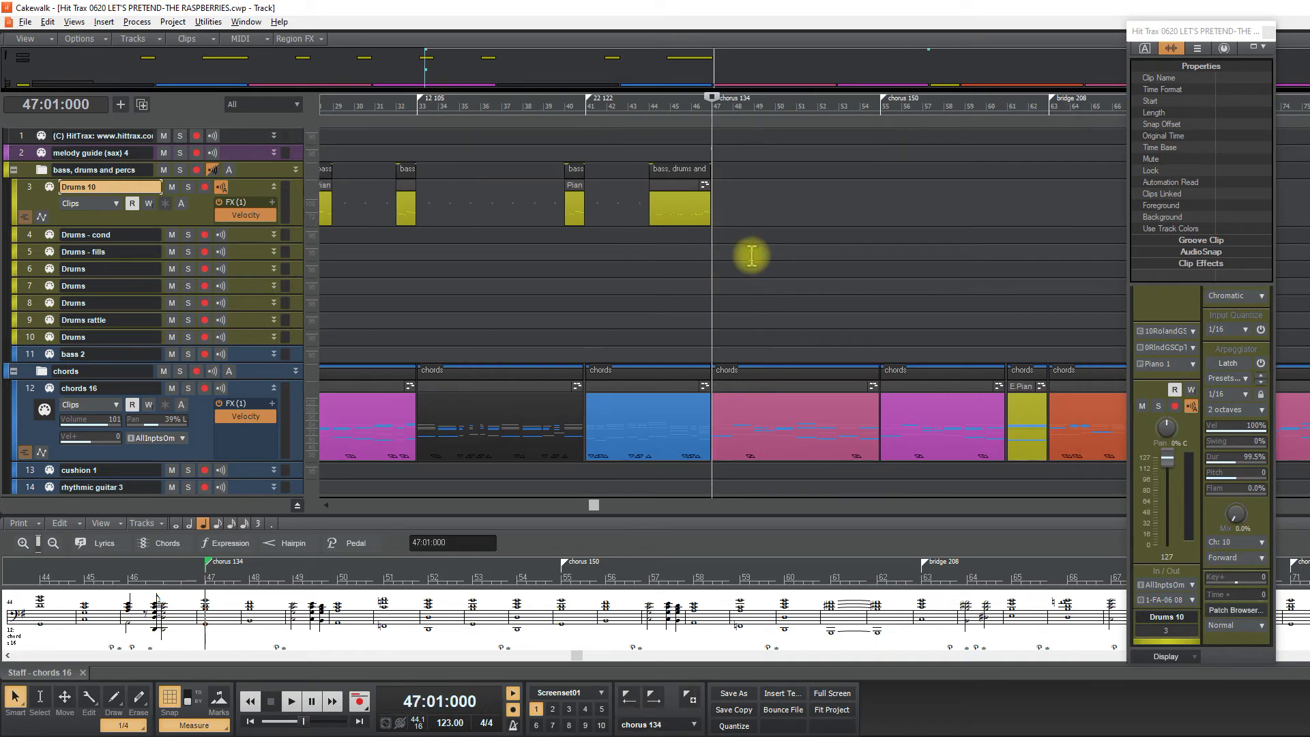
pyautogui.hscroll(-3, 749, 256)
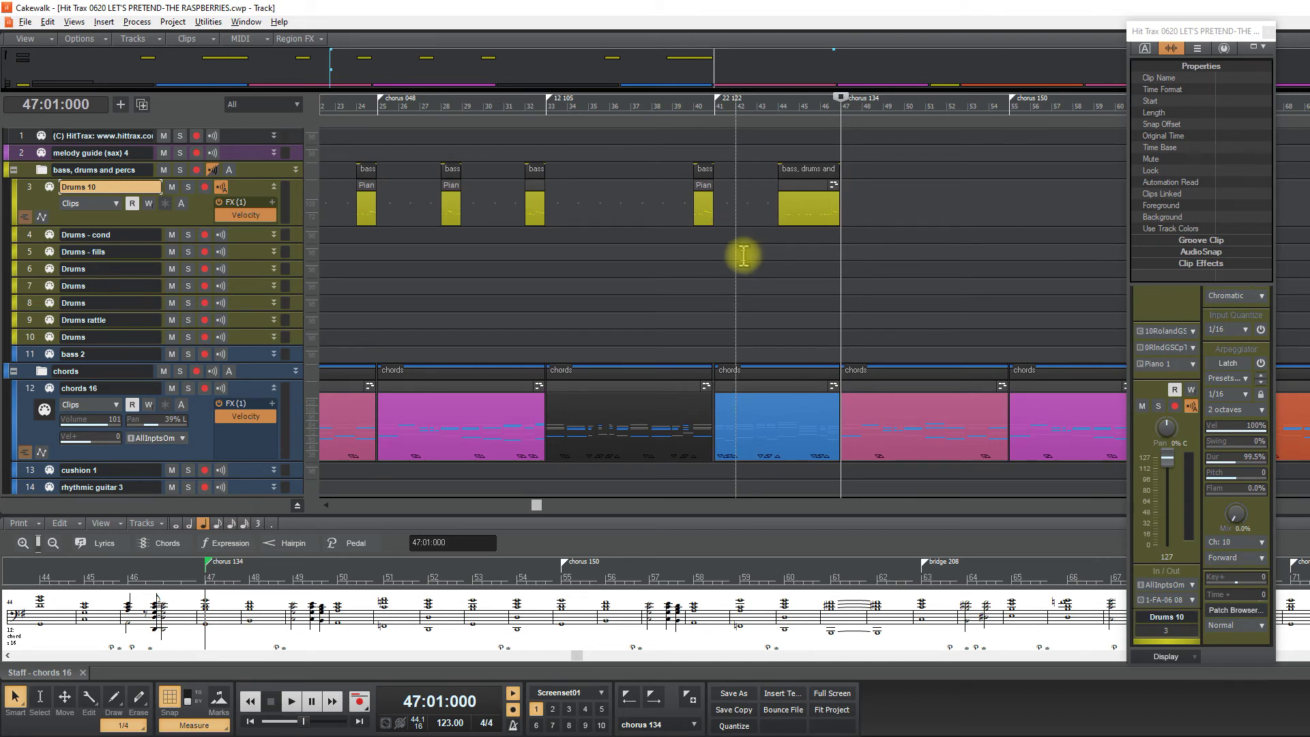
pyautogui.press('space')
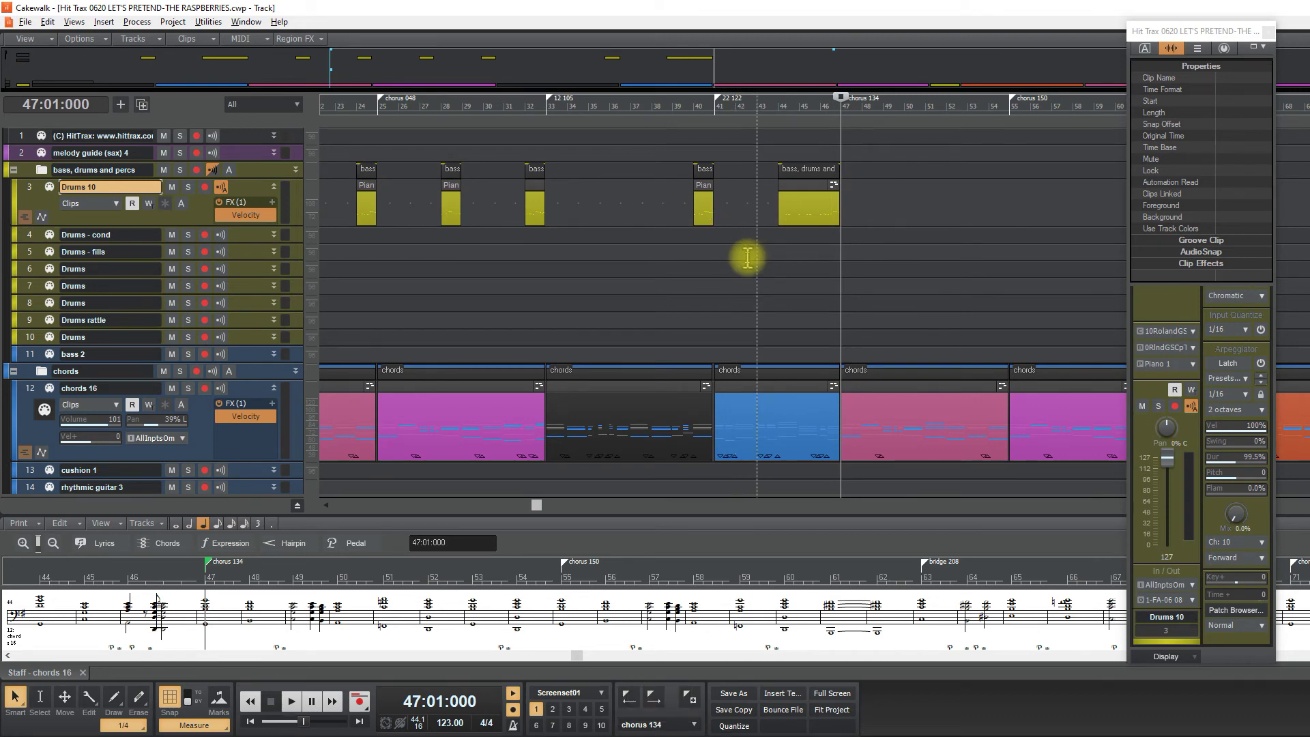
# Step: Rewind the project to its start and replay the reference song in Winamp from the beginning
pyautogui.hscroll(-10, 747, 257)
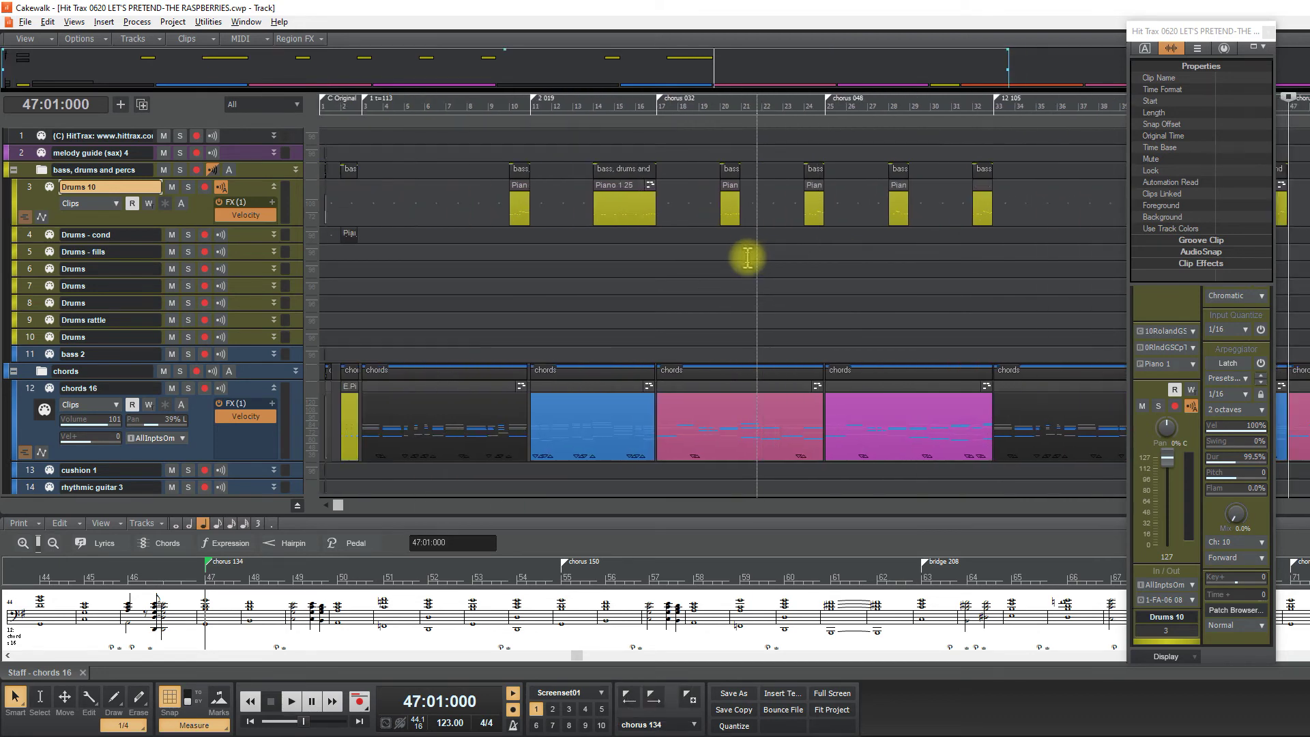
pyautogui.hotkey('ctrl', 'Home')
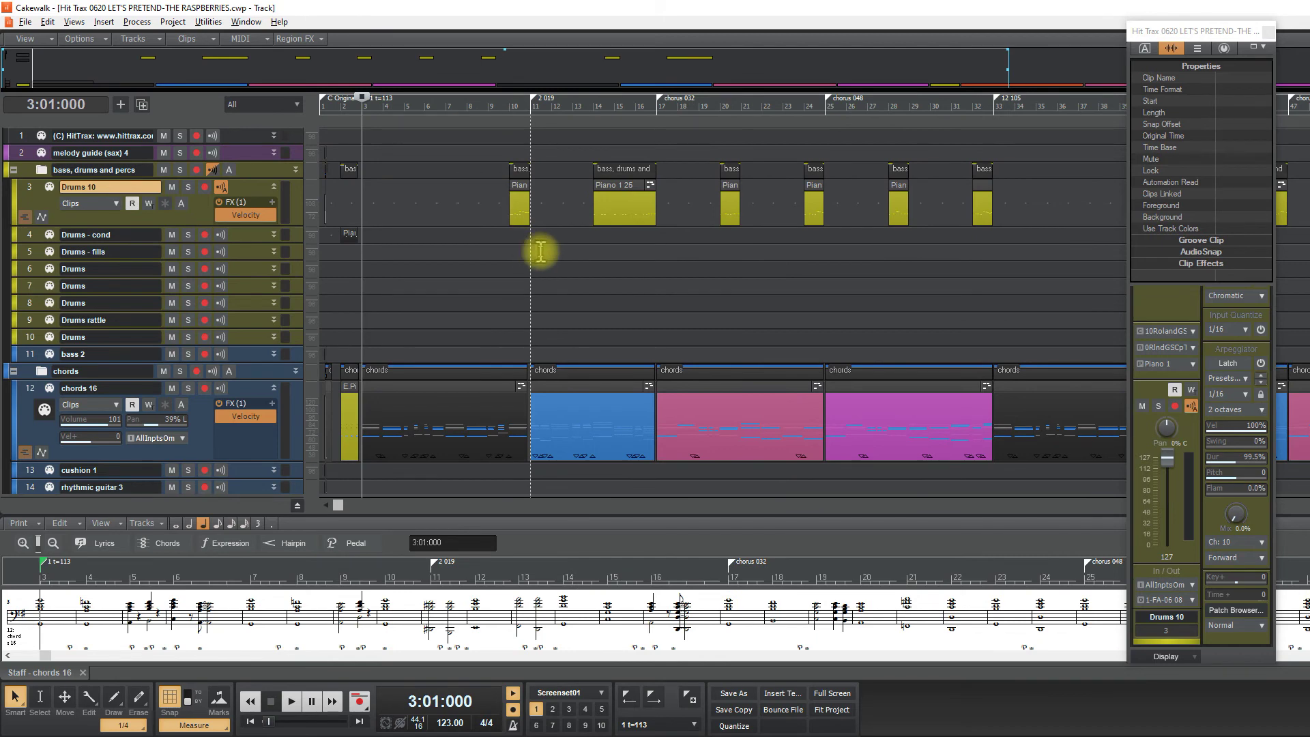
pyautogui.hotkey('alt', 'Tab')
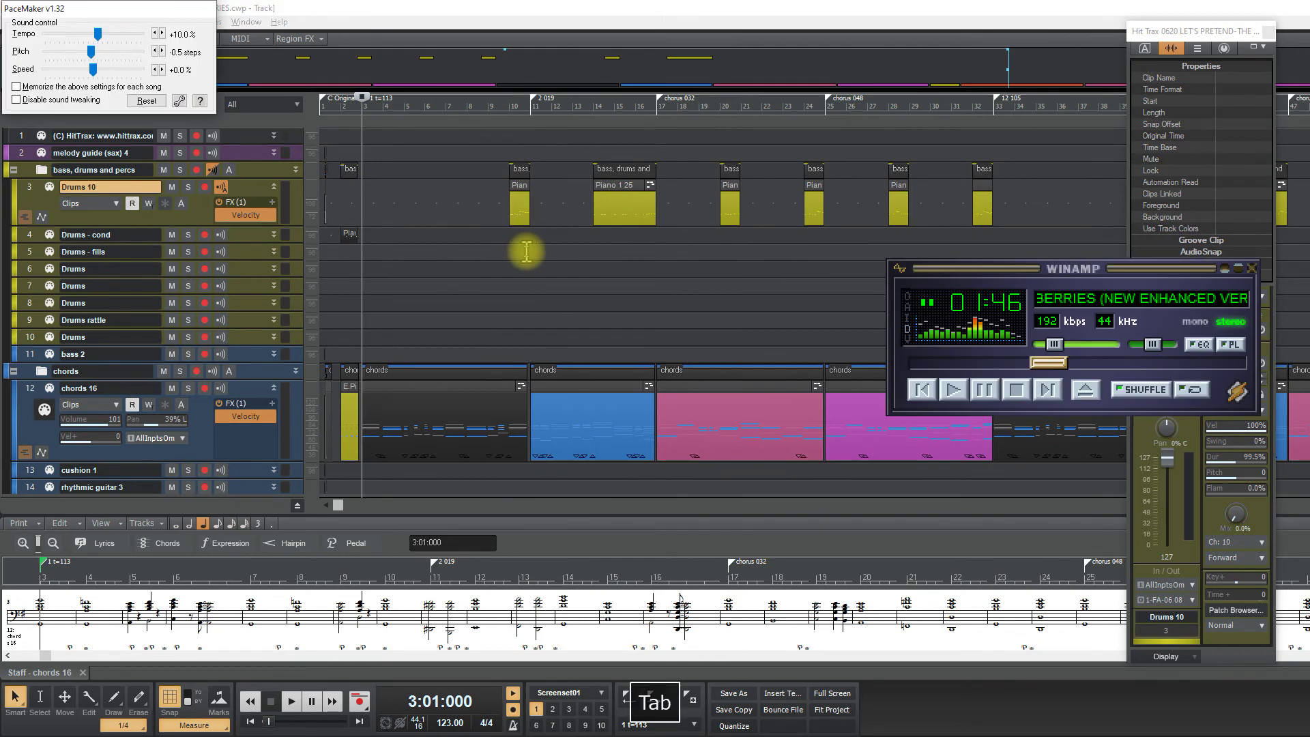
pyautogui.hotkey('ctrl', 'shift', 'space')
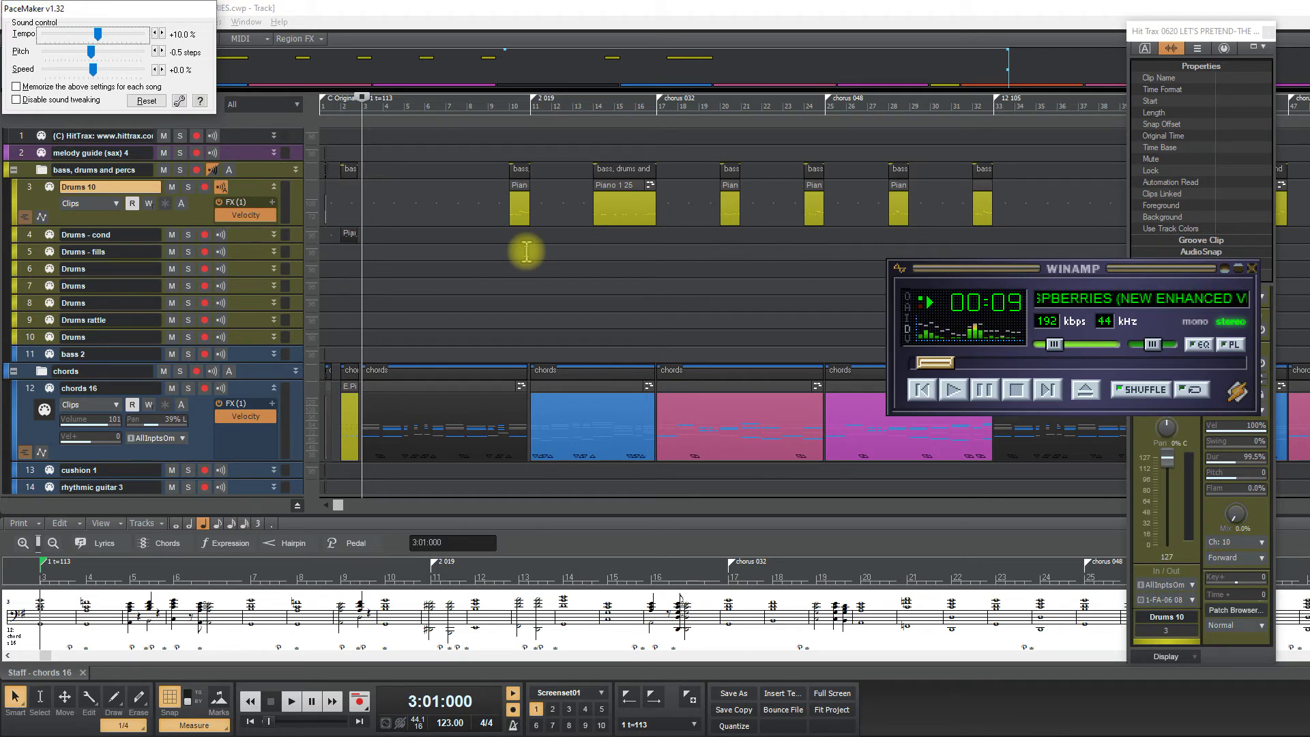
pyautogui.press('space')
pyautogui.hotkey('alt', 'Tab')
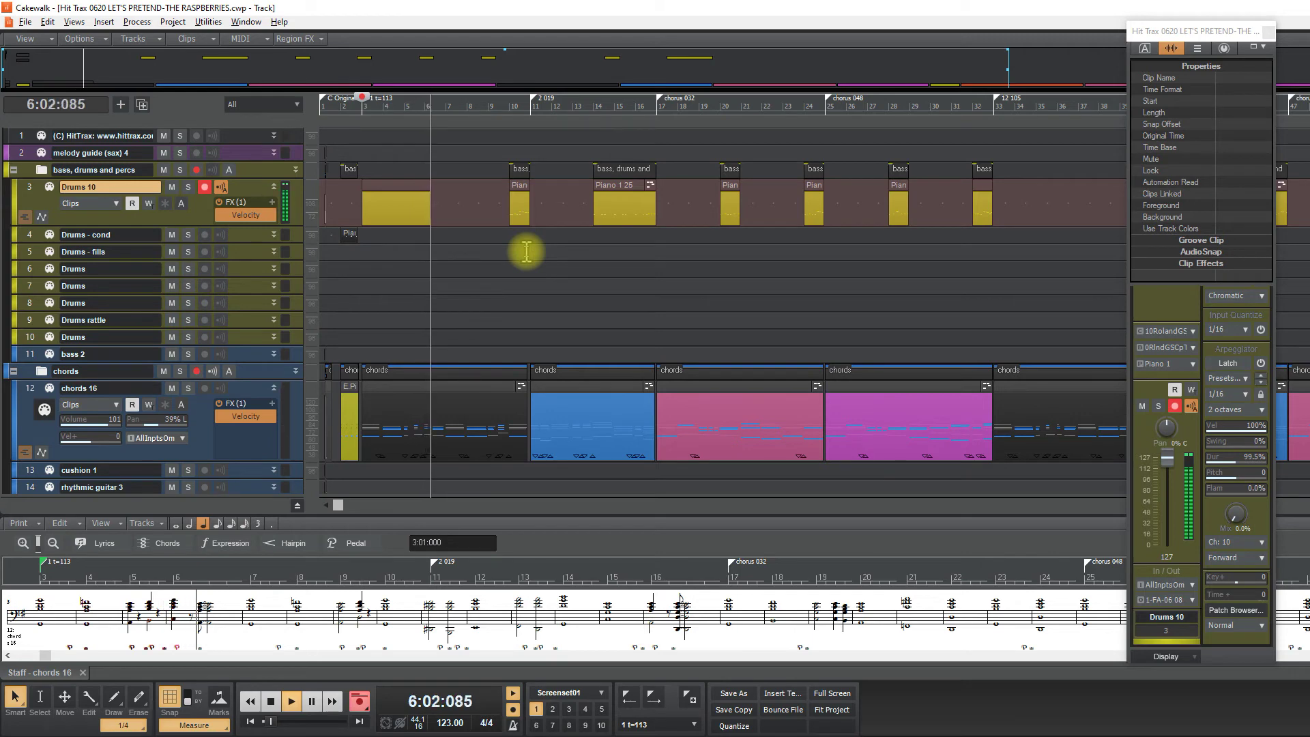
# Step: Stop recording and quantize the new Piano 1 38 drum clip
pyautogui.press('space')
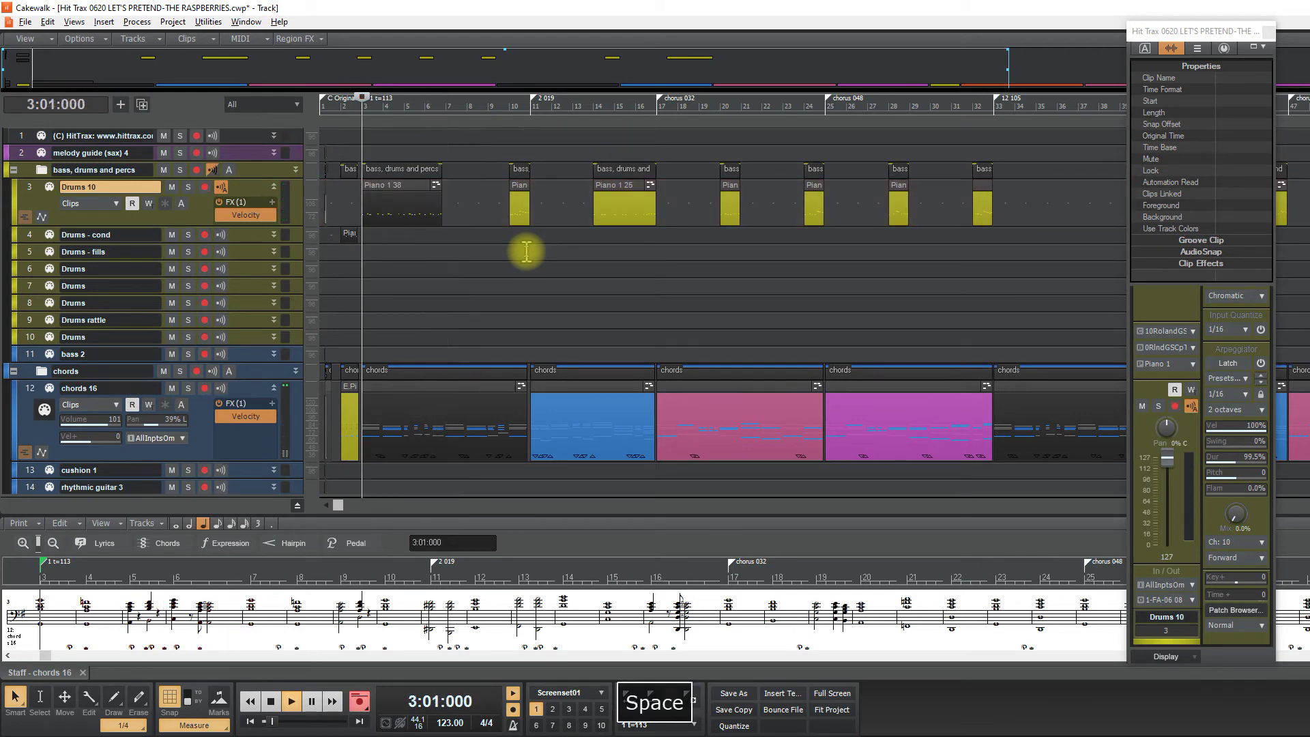
pyautogui.click(415, 185)
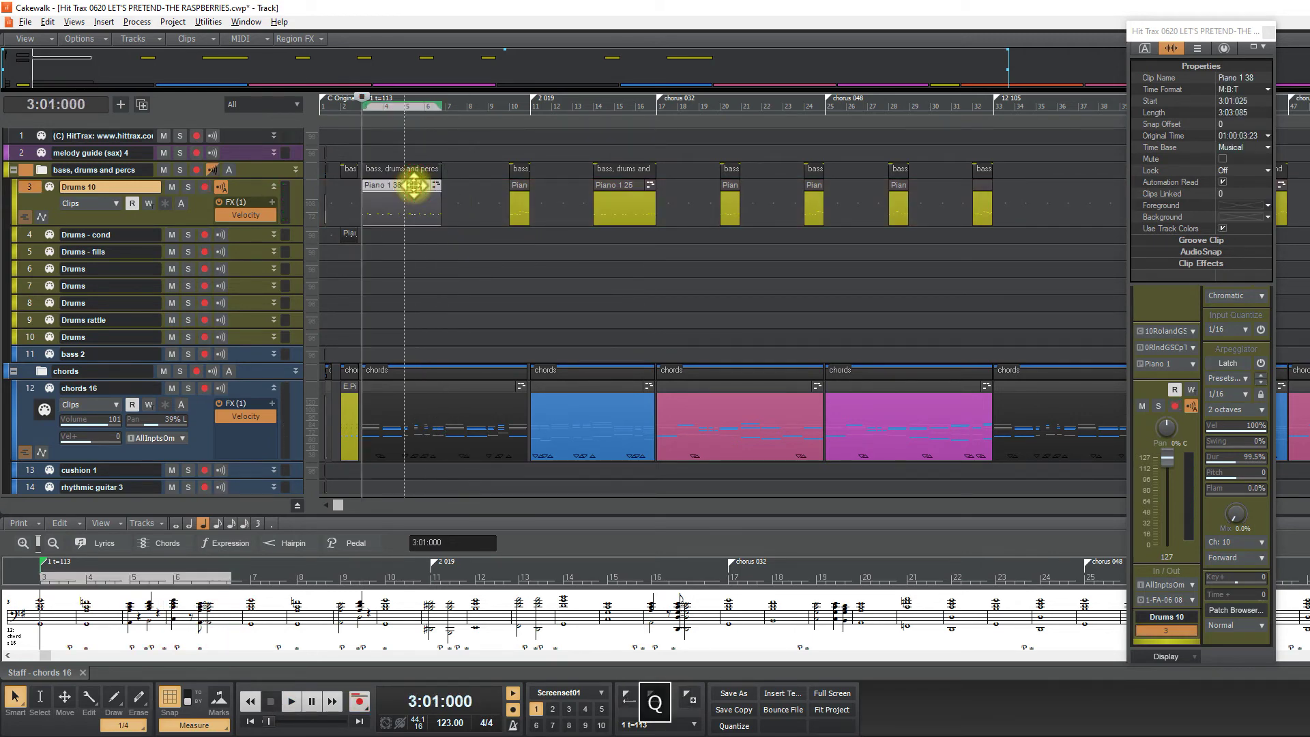
pyautogui.press('Return')
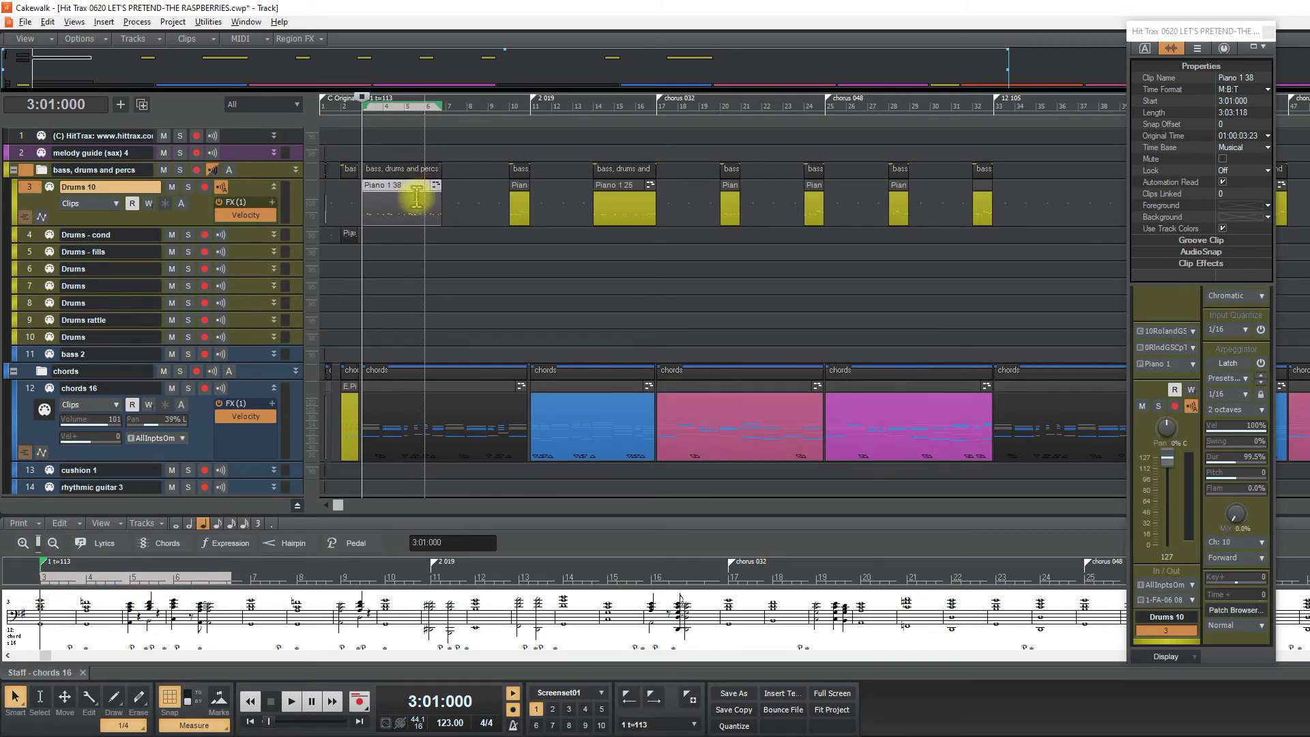
# Step: Copy the Piano 1 38 clip to bar 7 and play the drums back
pyautogui.keyDown('ctrl'); pyautogui.click(464, 194); pyautogui.keyUp('ctrl')
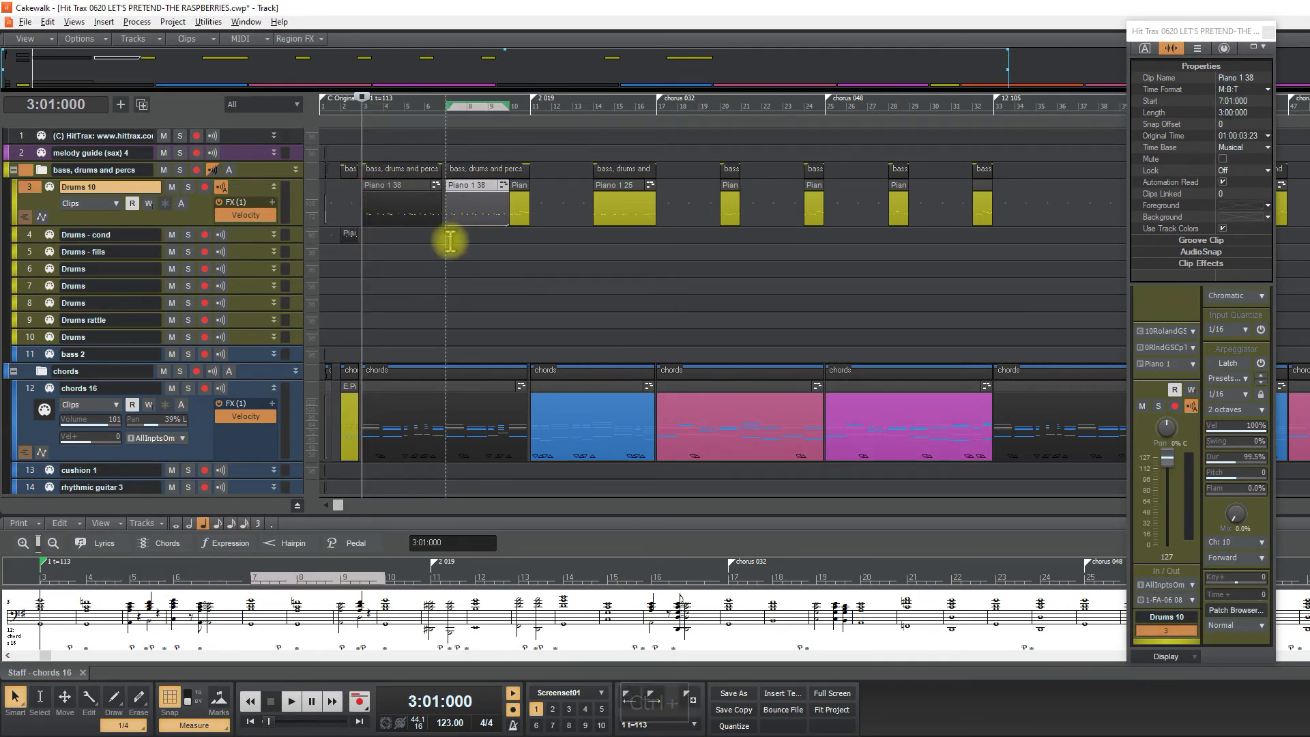
pyautogui.press('space')
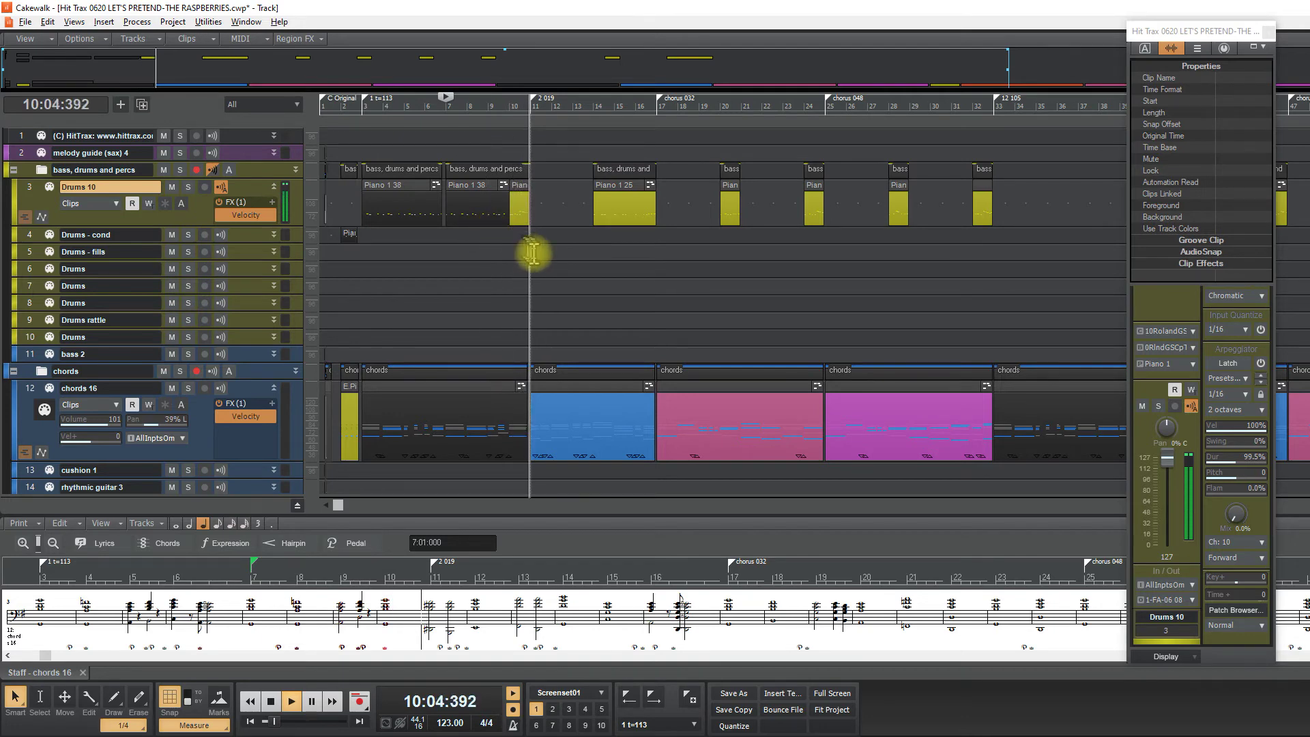
pyautogui.press('space')
# Step: Move the now time to bar 11, record a drum take there, and undo it
pyautogui.click(532, 253)
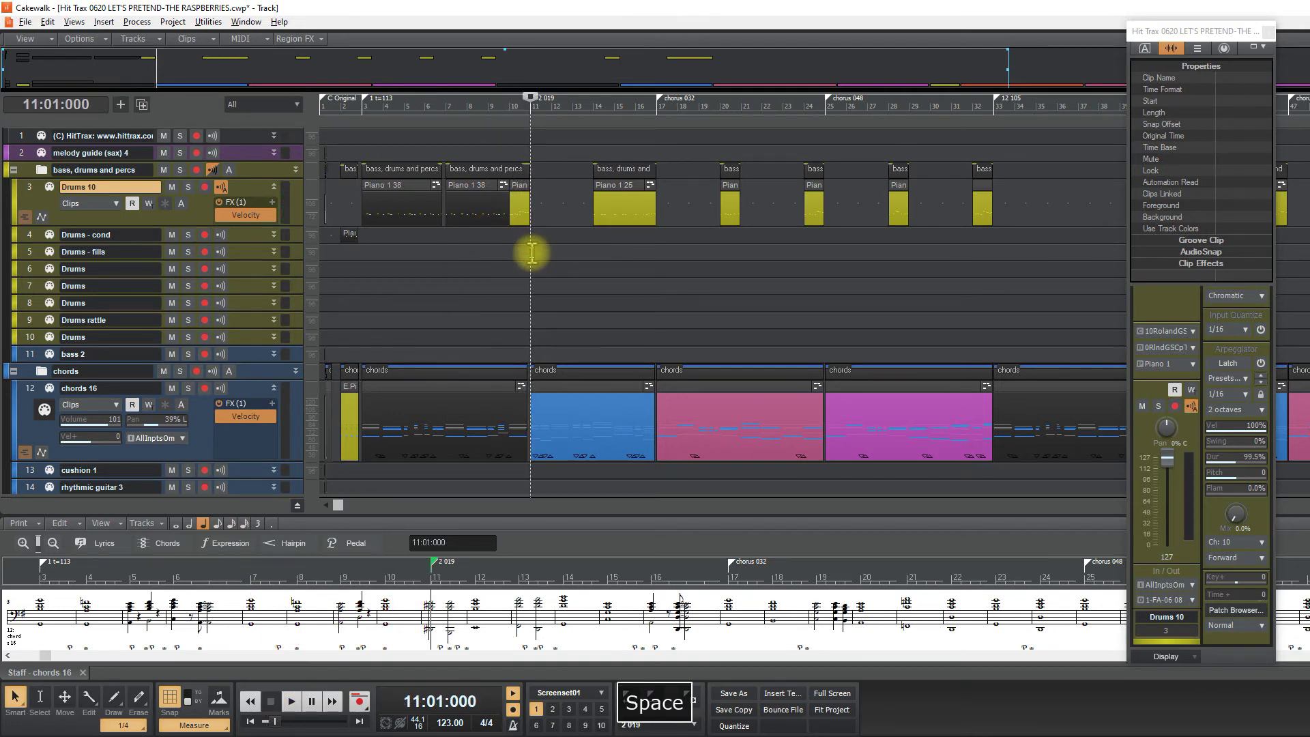
pyautogui.hotkey('alt', 'Tab')
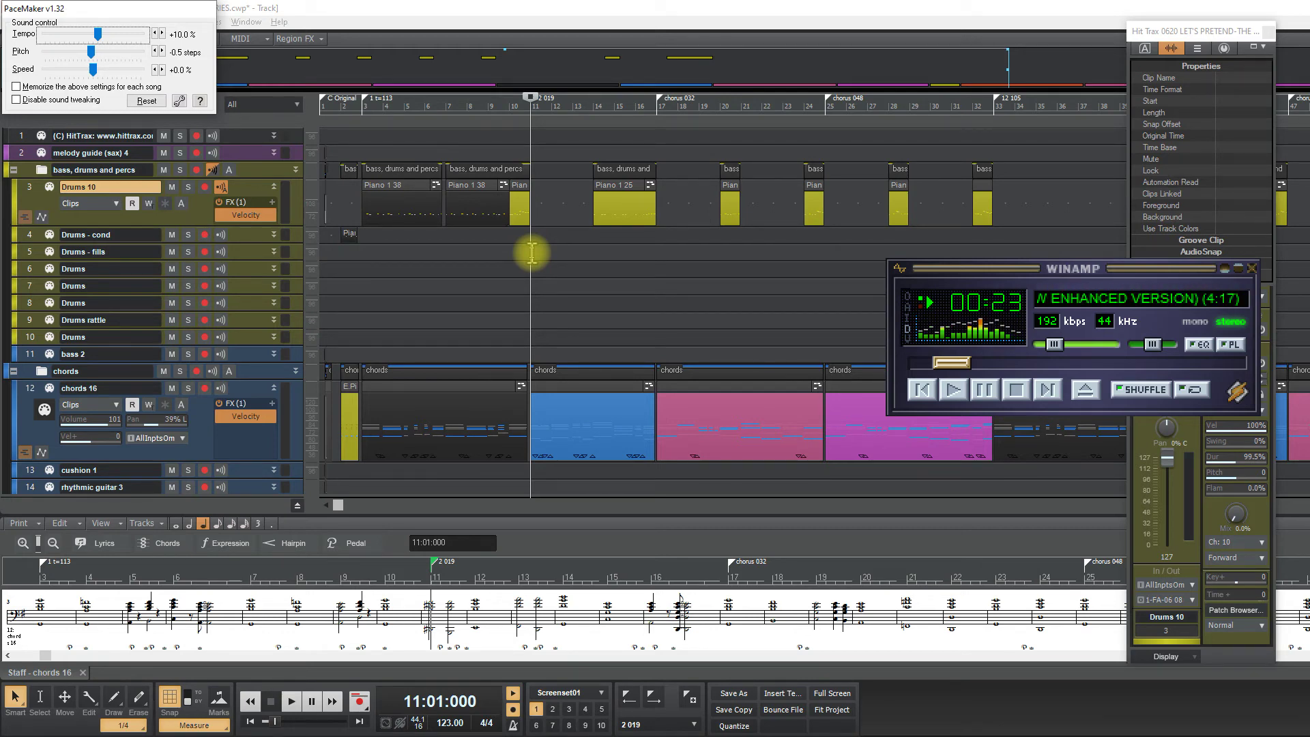
pyautogui.press('space')
pyautogui.hotkey('alt', 'Tab')
pyautogui.press('F7')
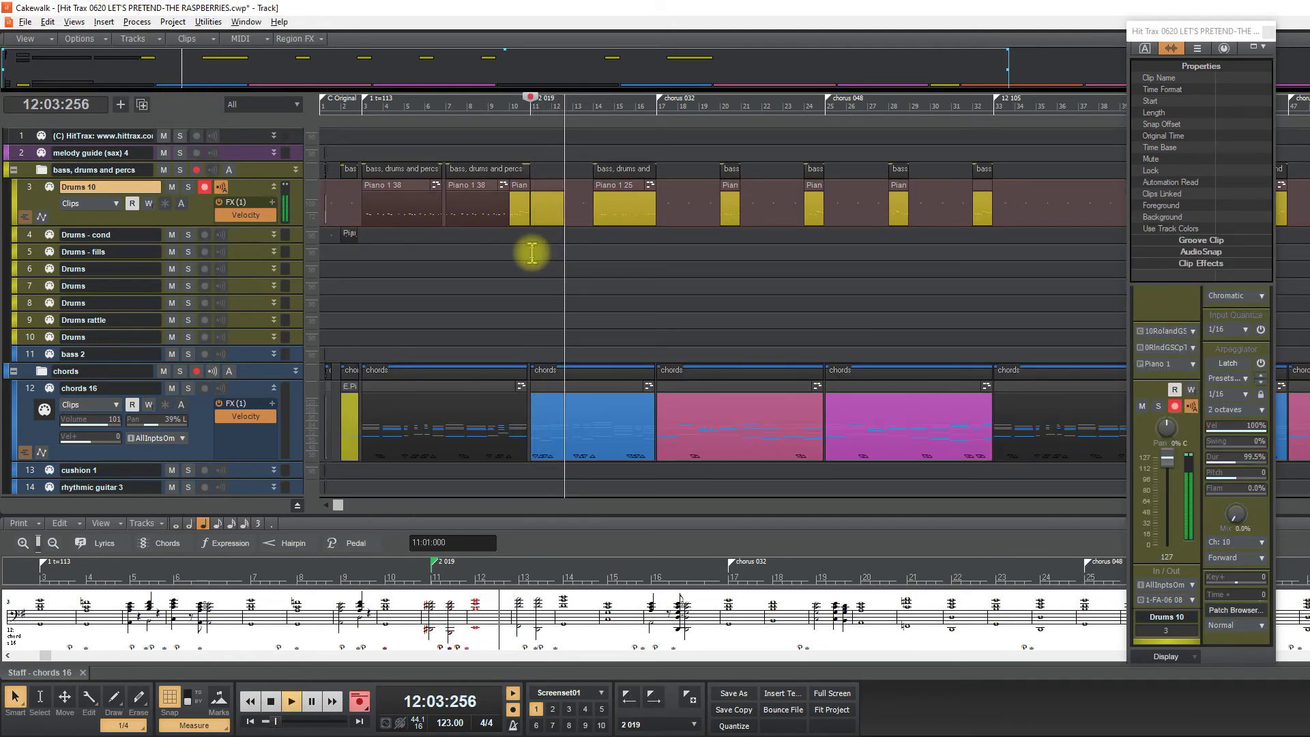
pyautogui.press('space')
pyautogui.hotkey('ctrl', 'z')
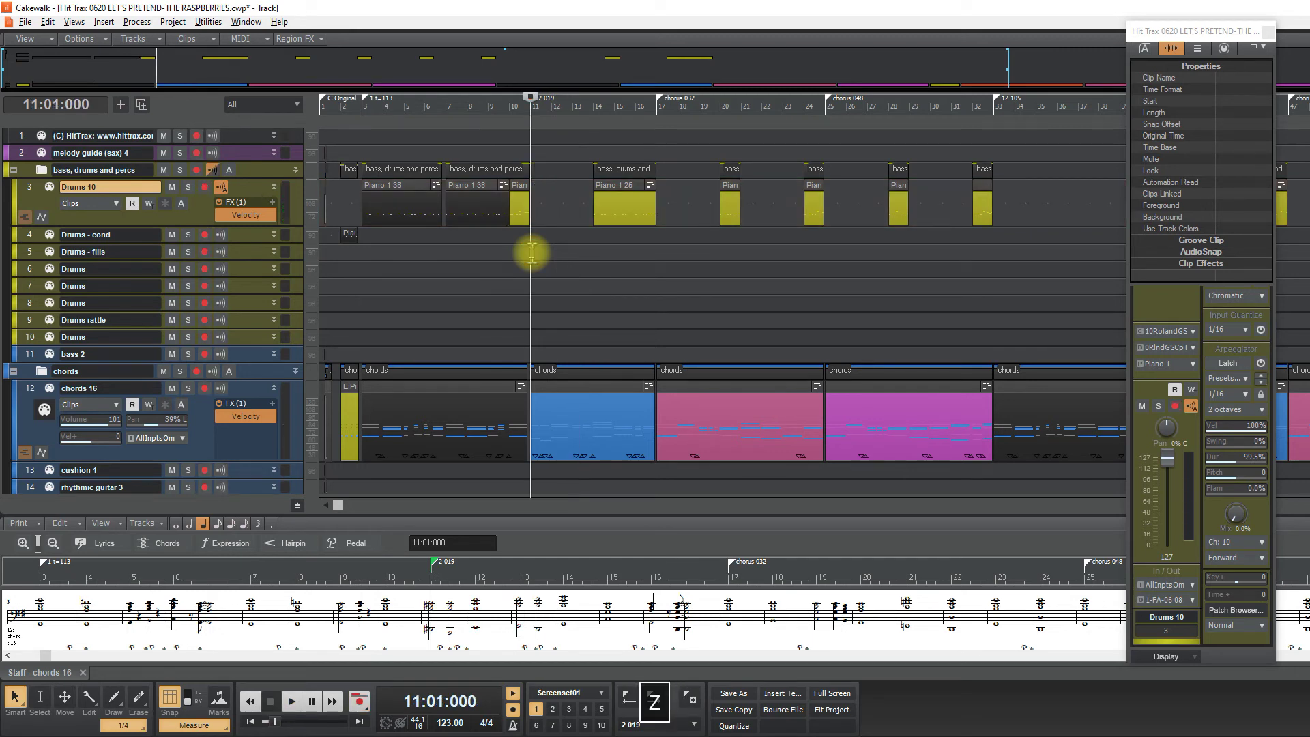
# Step: Re-record the Piano 1 40 drum take at bar 11 and play it back
pyautogui.press('F7')
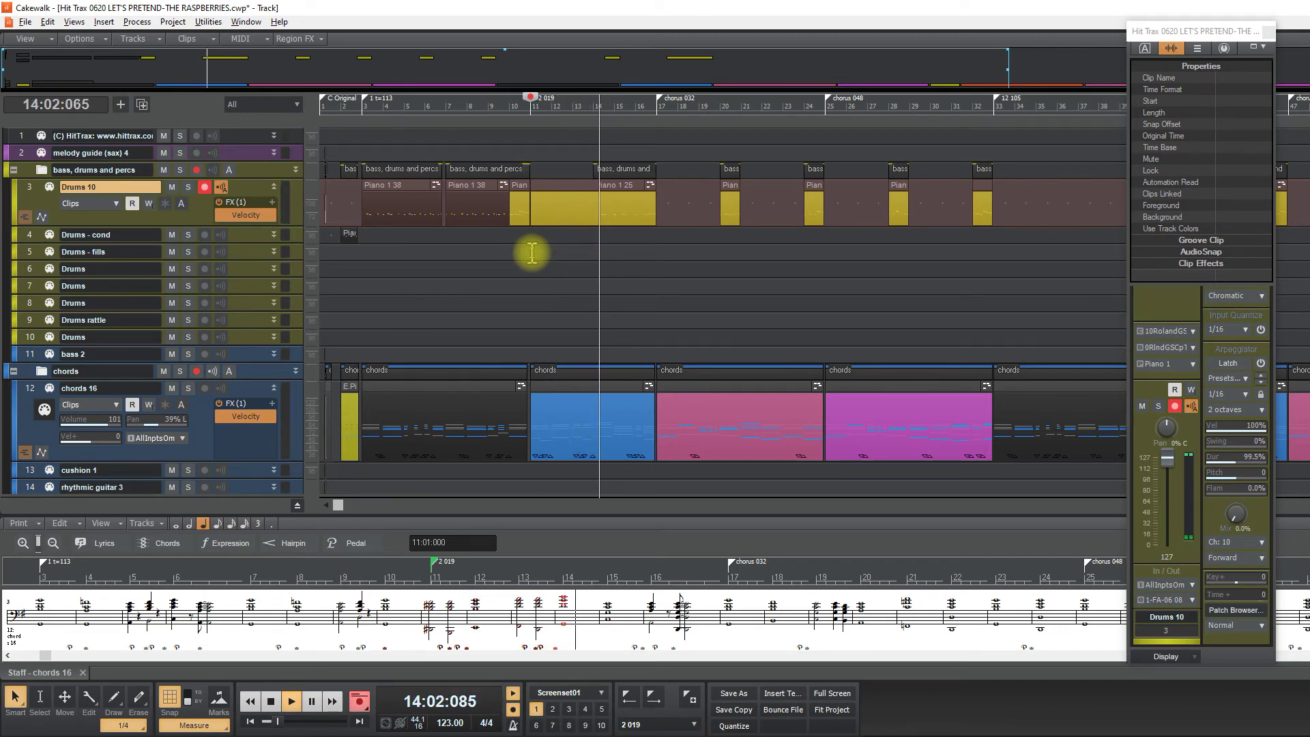
pyautogui.press('space')
pyautogui.hotkey('shift', 'BackSpace')
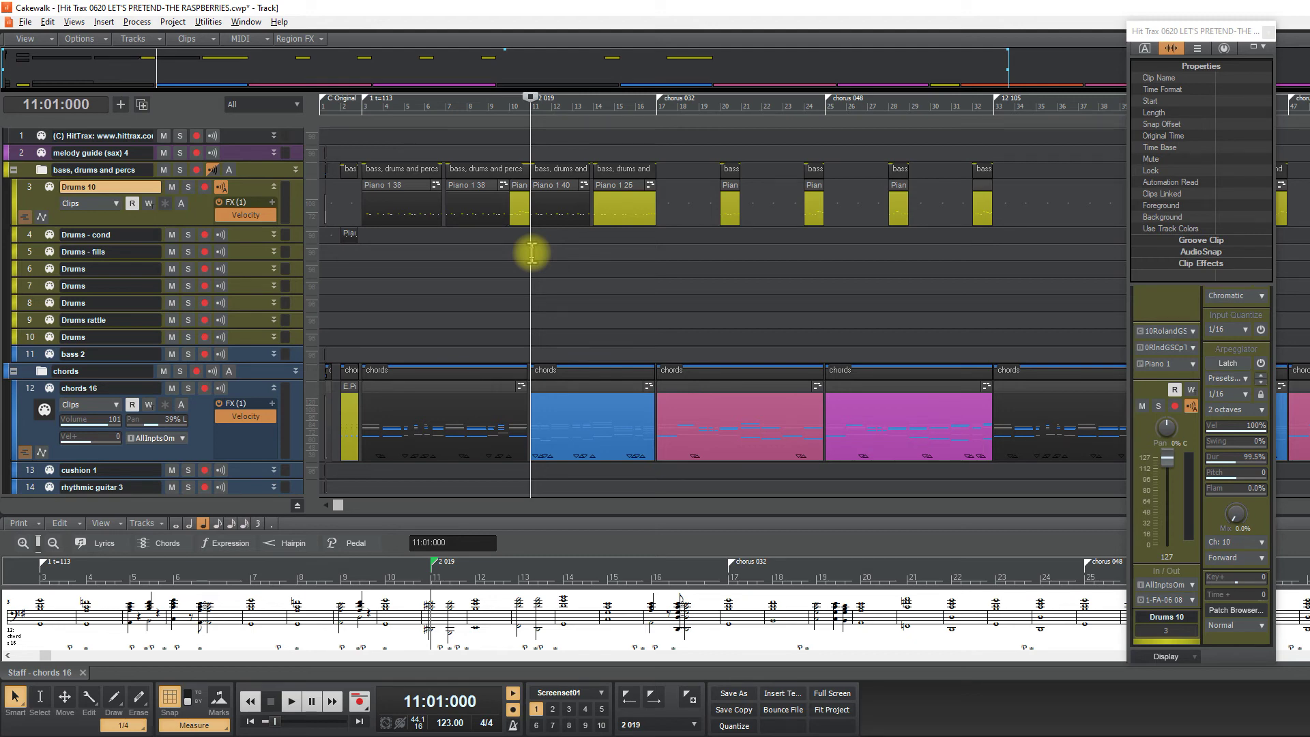
pyautogui.press('space')
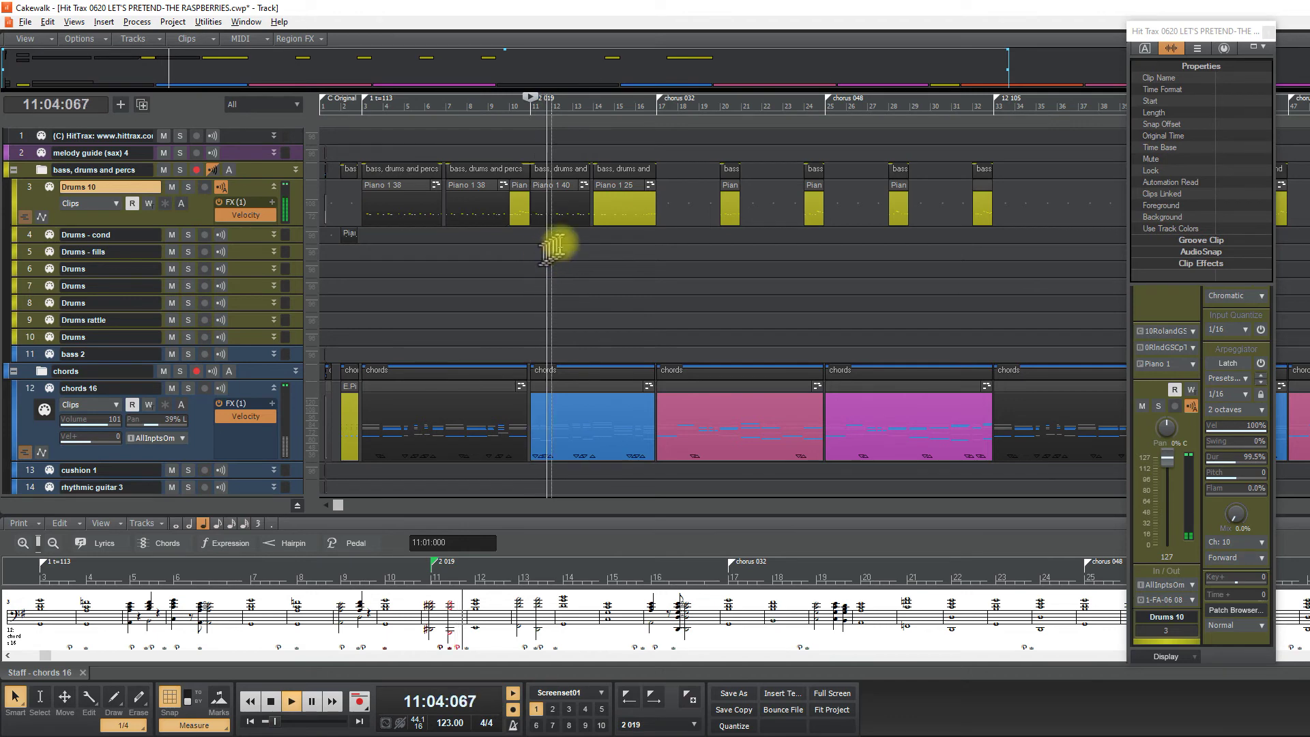
pyautogui.click(565, 189)
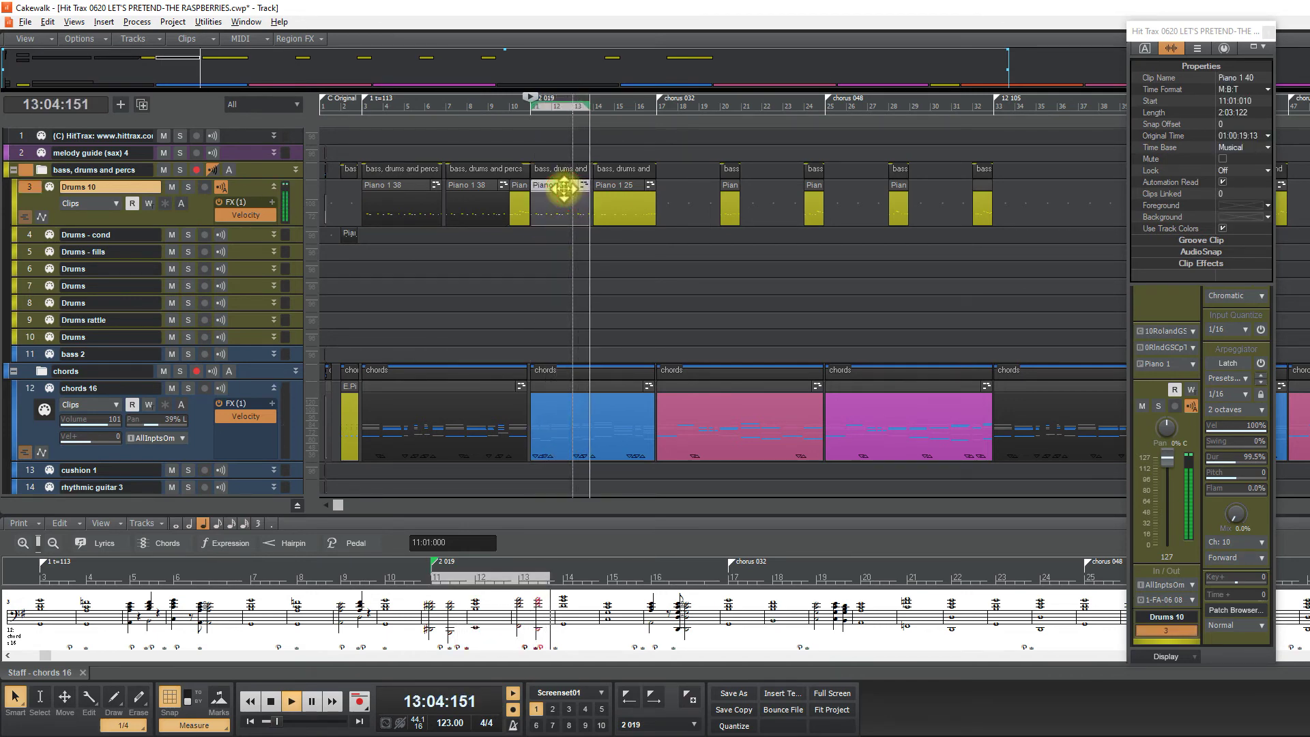
pyautogui.press('space')
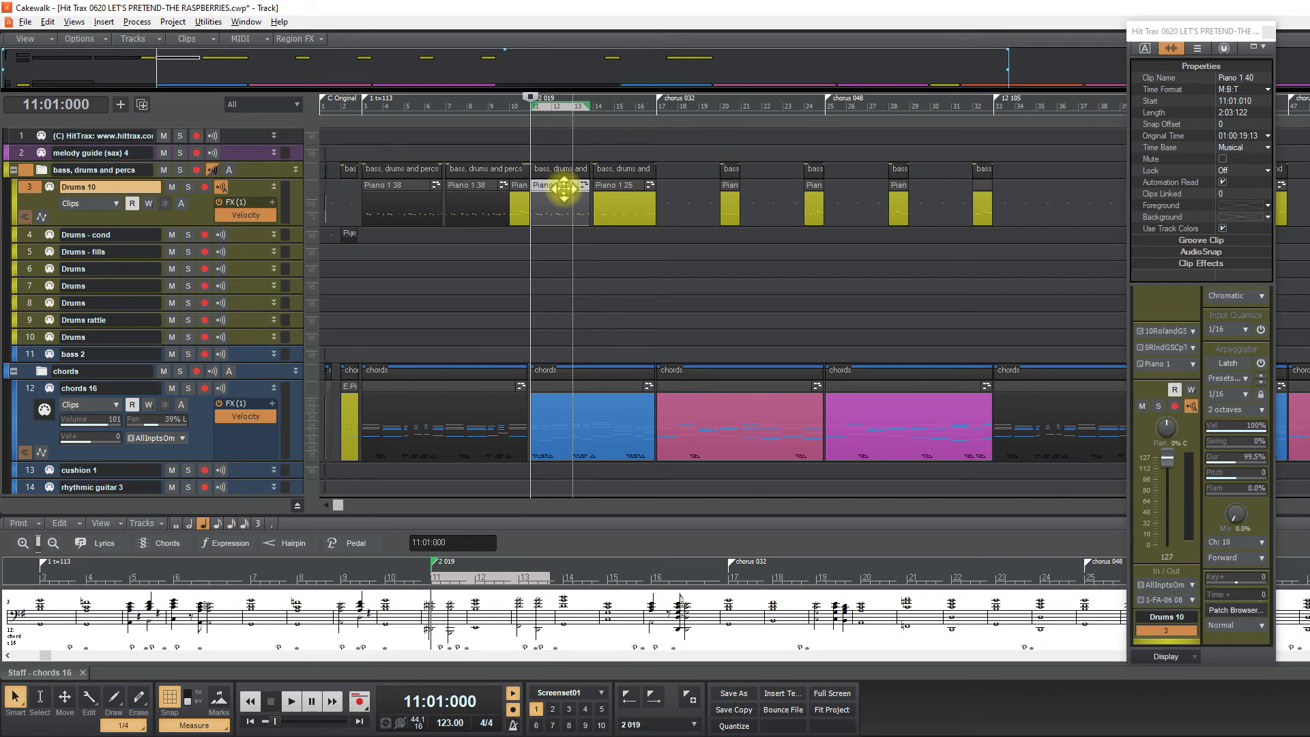
pyautogui.click(138, 22)
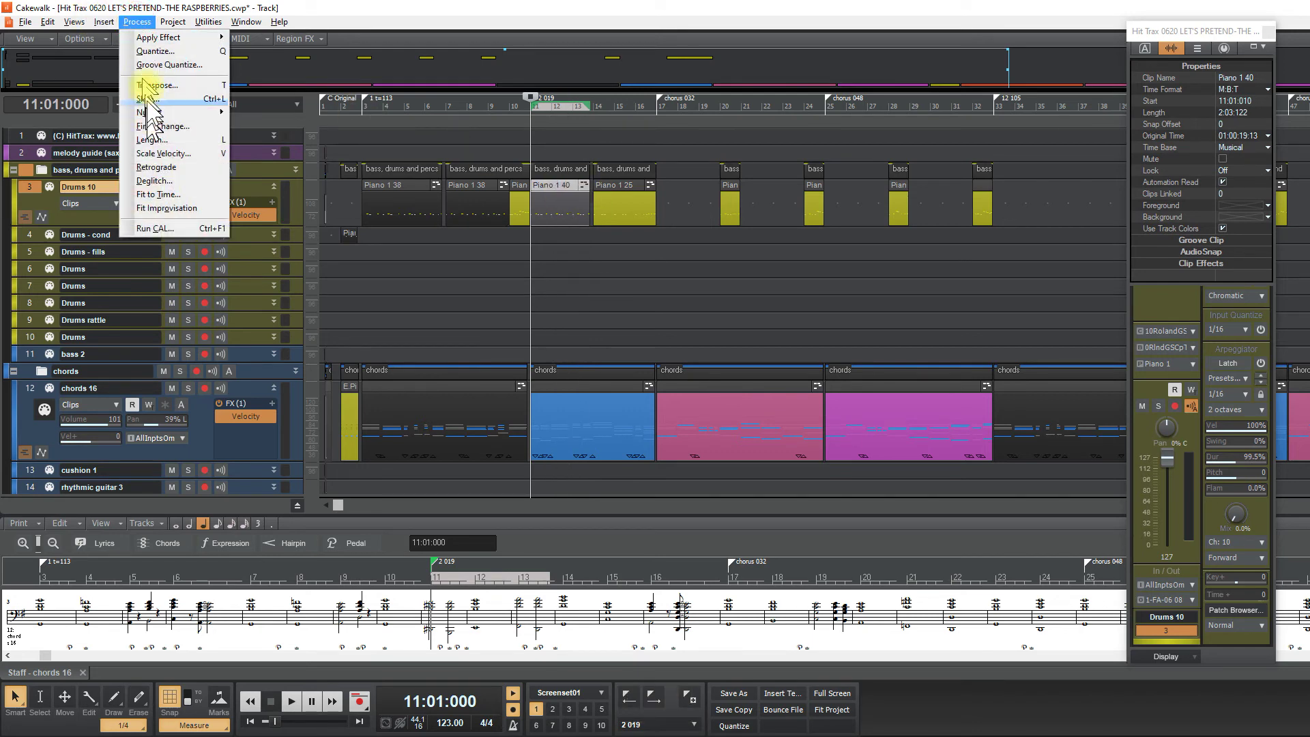
# Step: Quantize the Piano 1 40 clip at bar 11 and set its foreground colour to blue
pyautogui.click(147, 85)
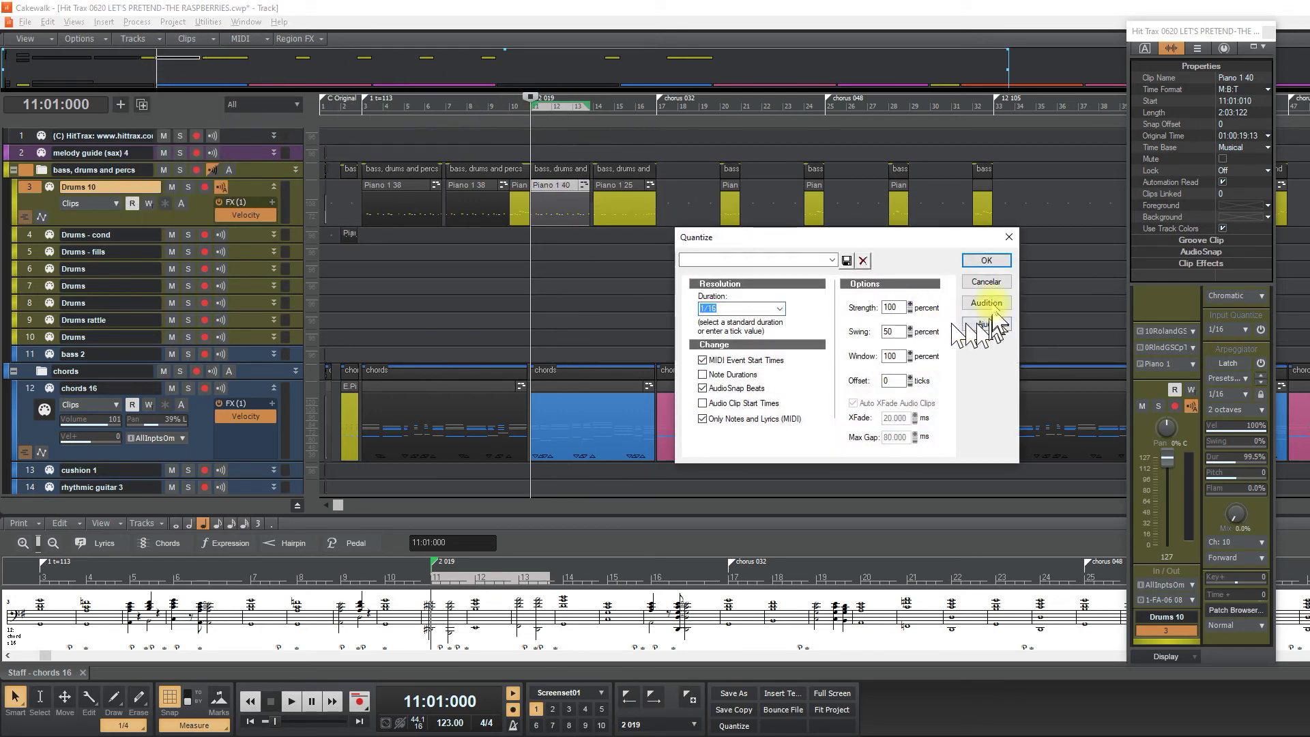
pyautogui.click(985, 261)
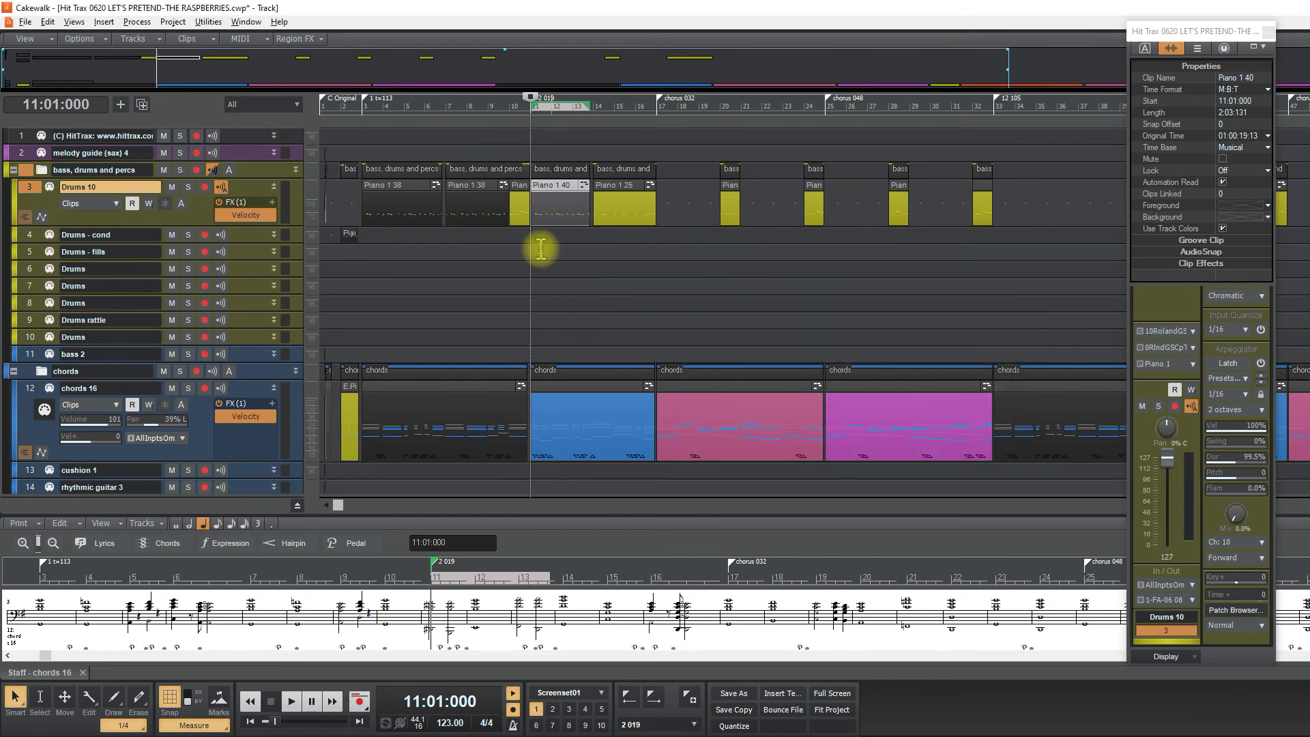
pyautogui.click(1238, 205)
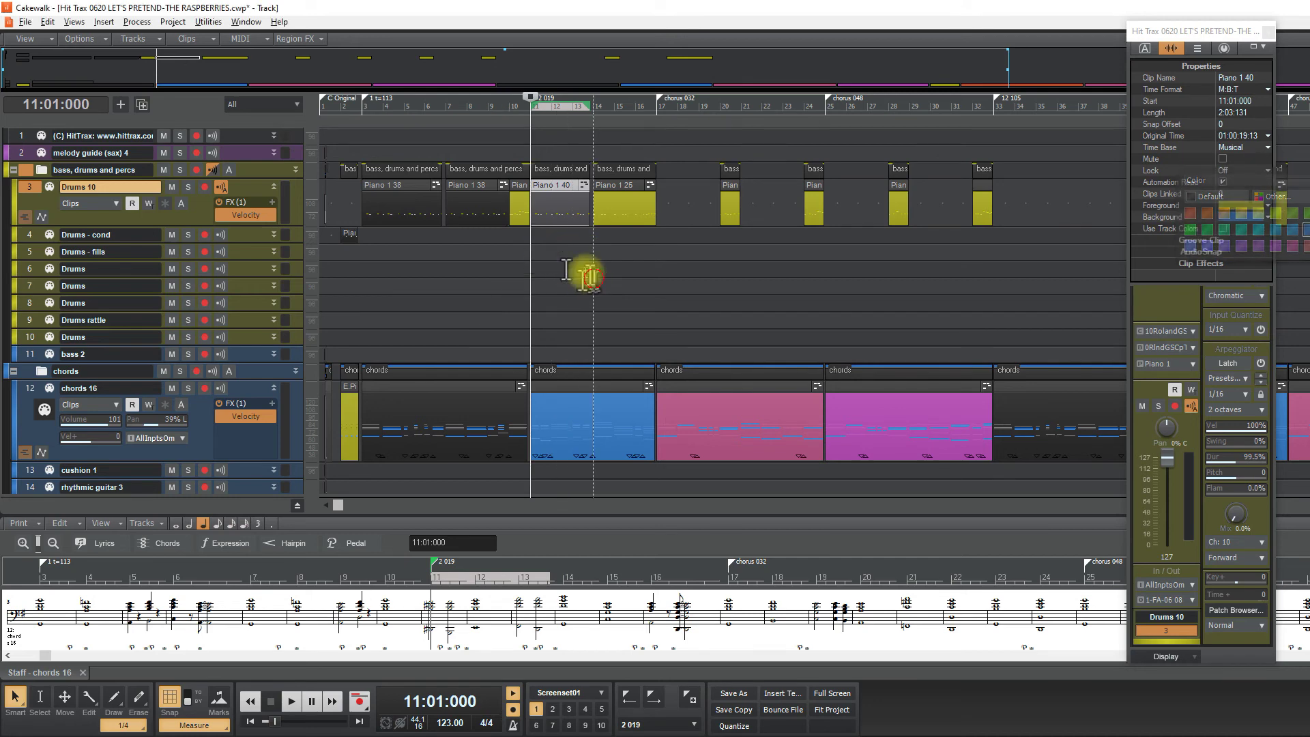
pyautogui.click(564, 195)
pyautogui.click(570, 382)
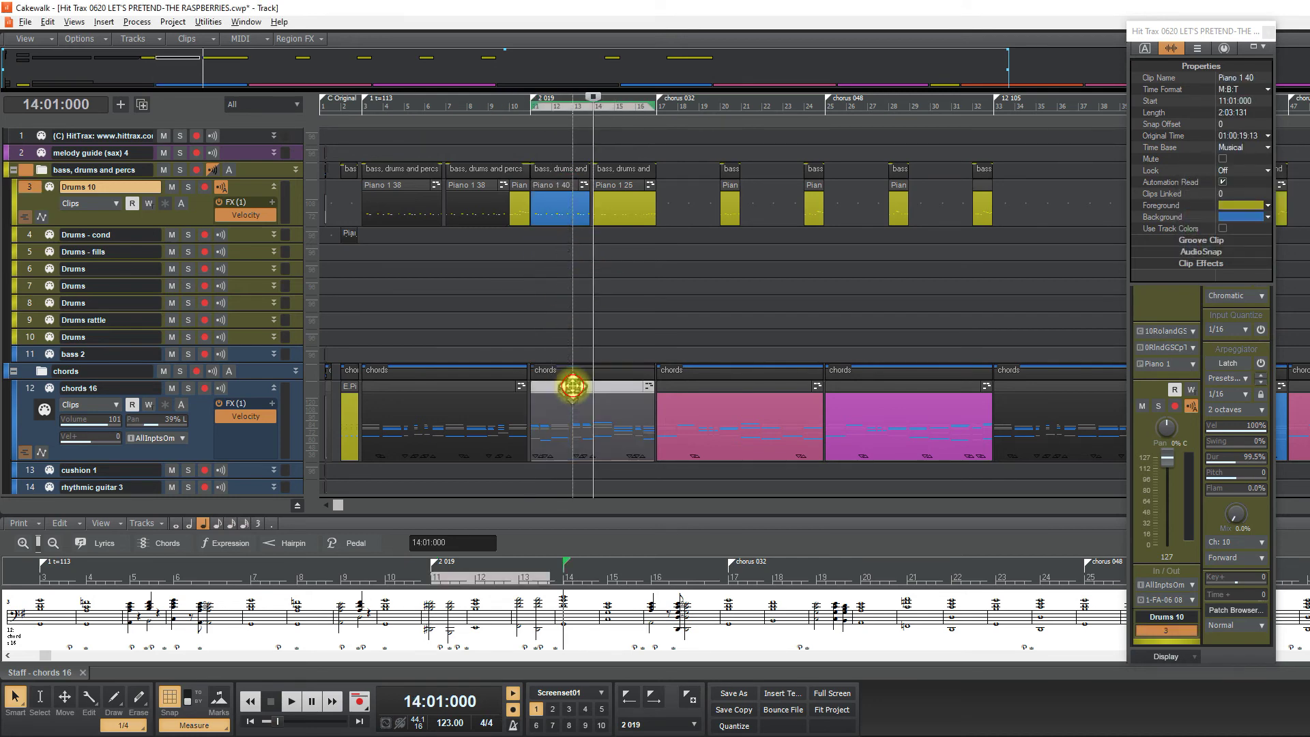
pyautogui.press('space')
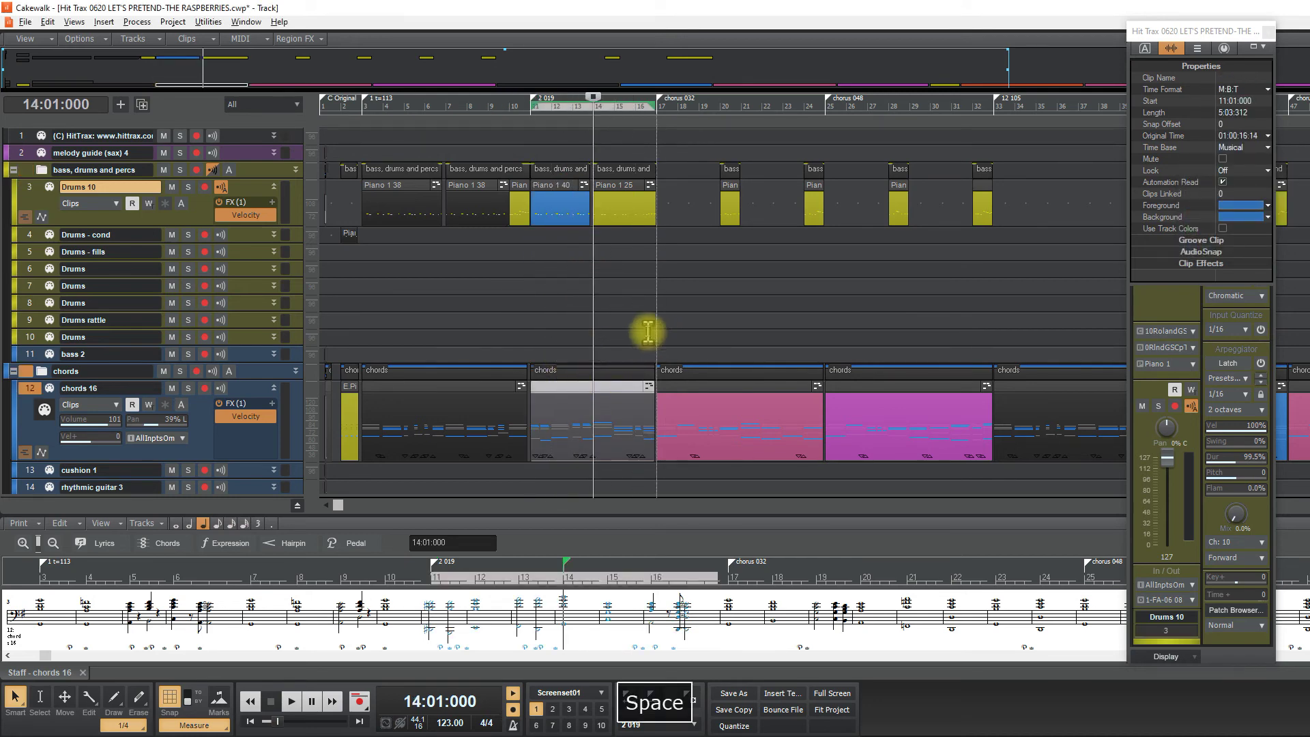
pyautogui.click(648, 330)
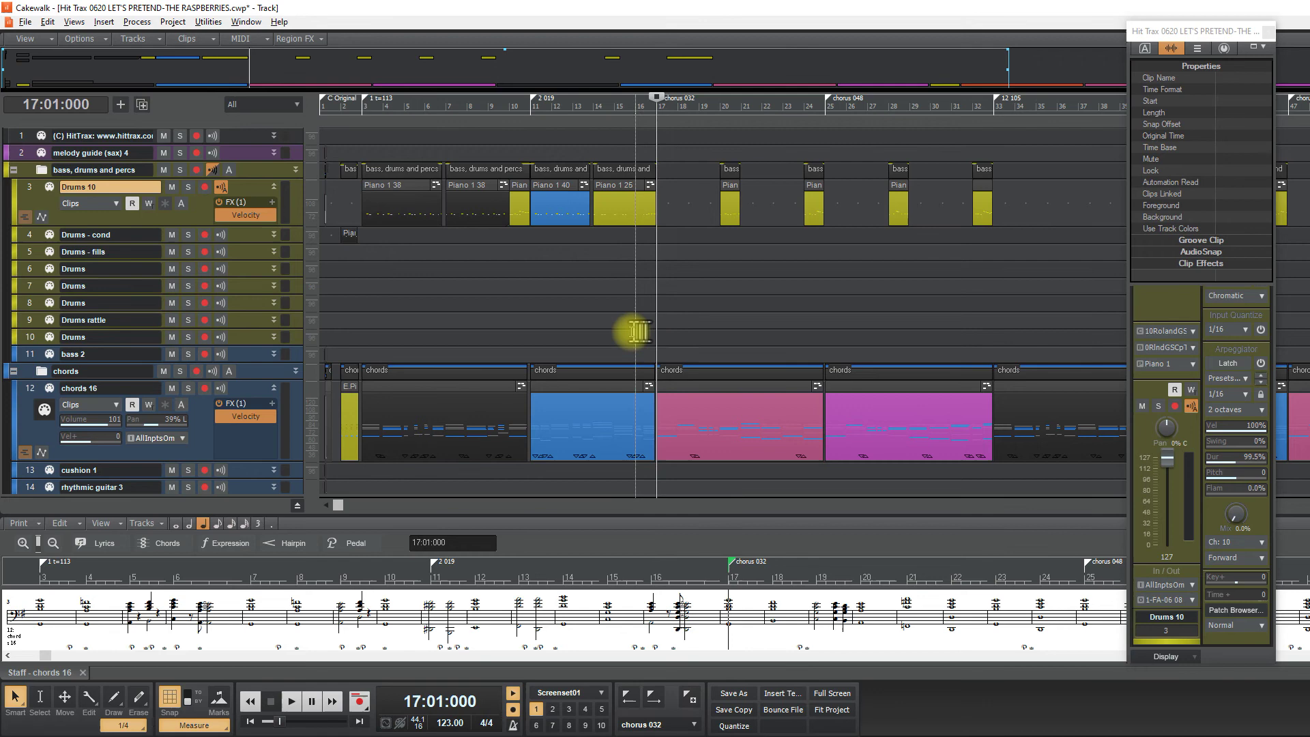
# Step: Save the project, then record a drum take on Drums 10 from bar 17
pyautogui.hotkey('ctrl', 's')
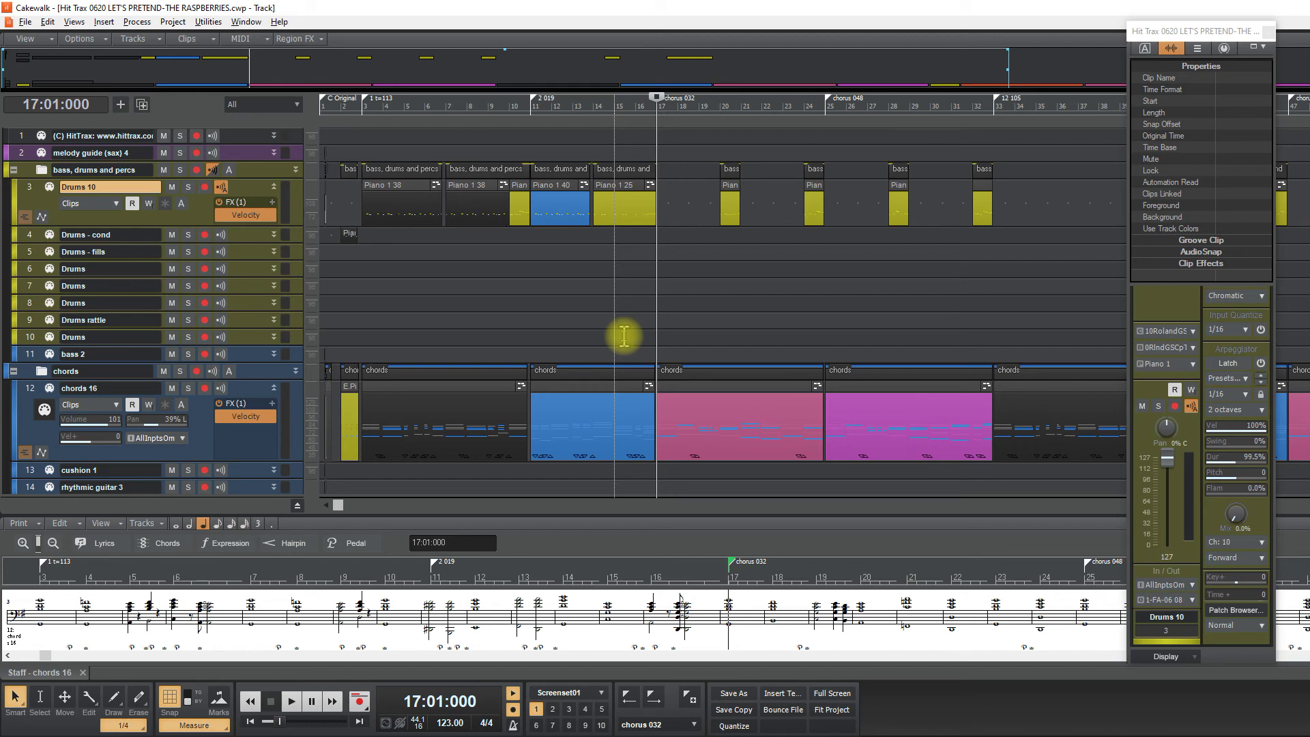
pyautogui.press('space')
pyautogui.press('F7')
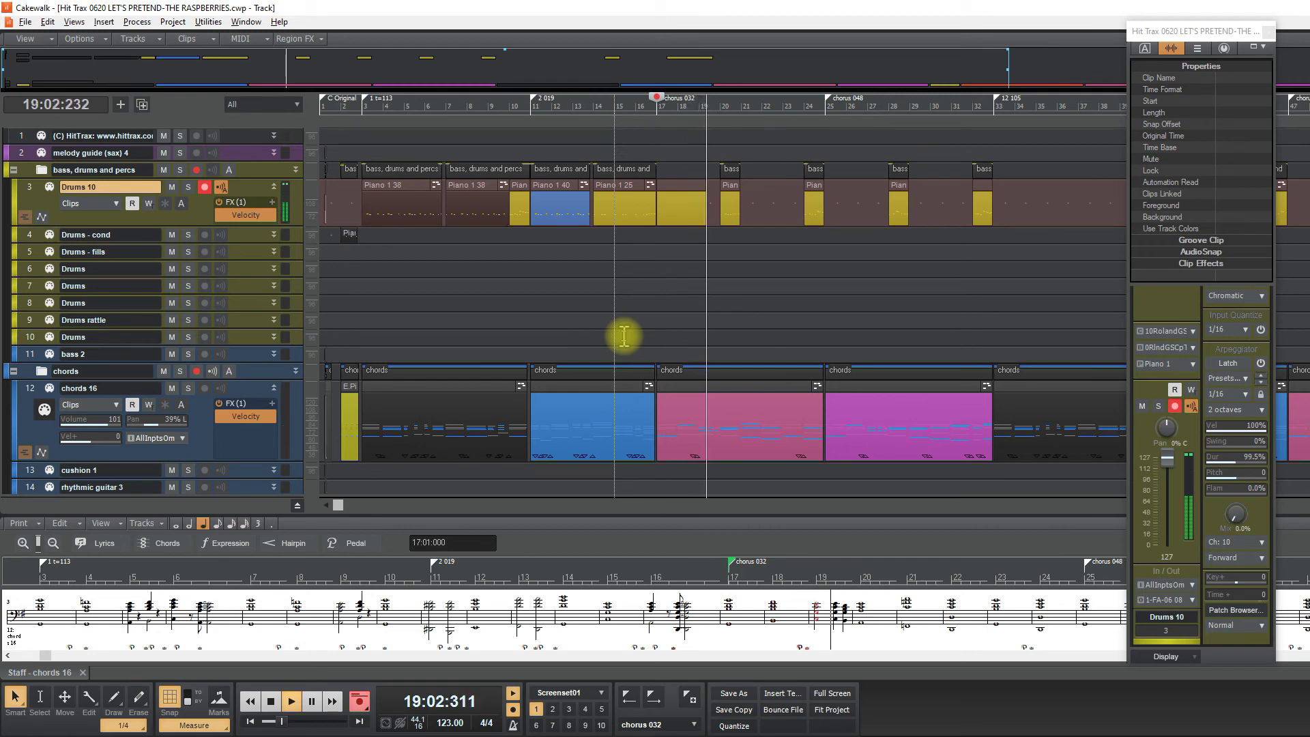
pyautogui.press('space')
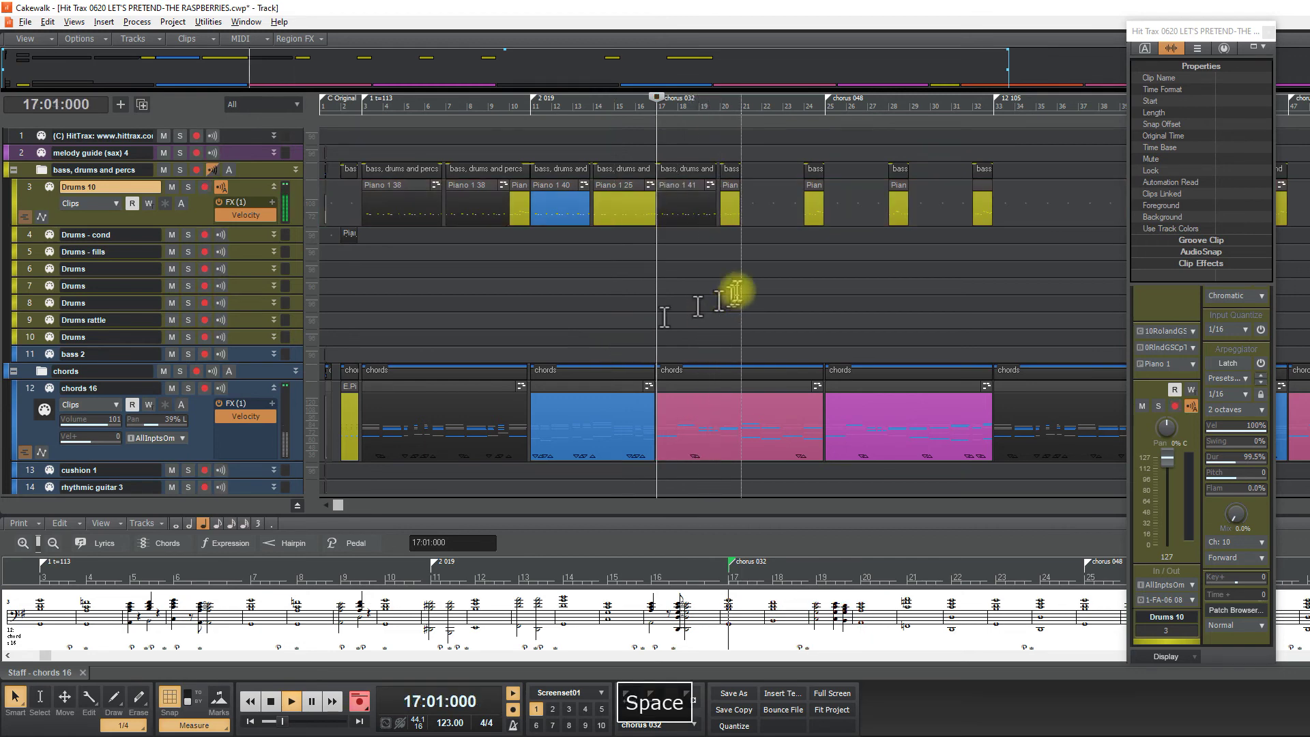
# Step: Quantize the Piano 1 41 clip to start at 17:01:000 and make its background pink
pyautogui.click(682, 194)
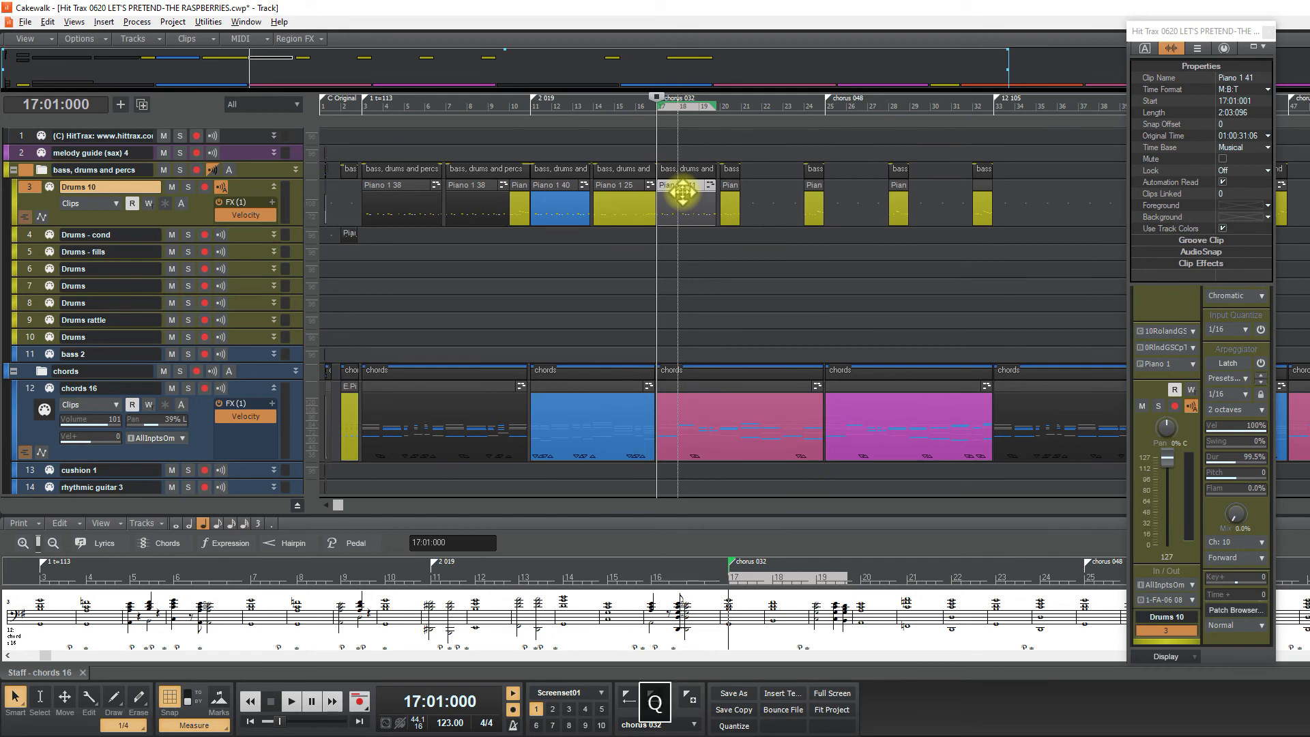
pyautogui.press('Return')
pyautogui.click(1235, 217)
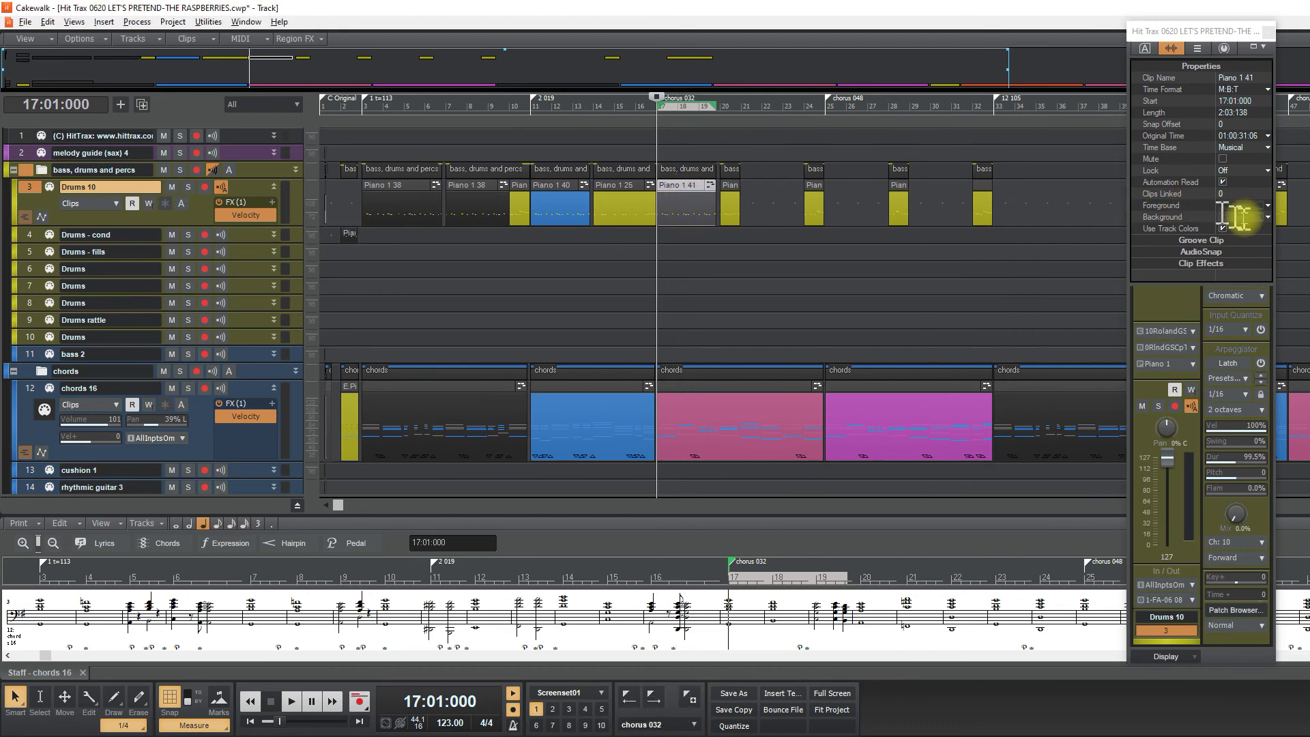
pyautogui.click(1301, 250)
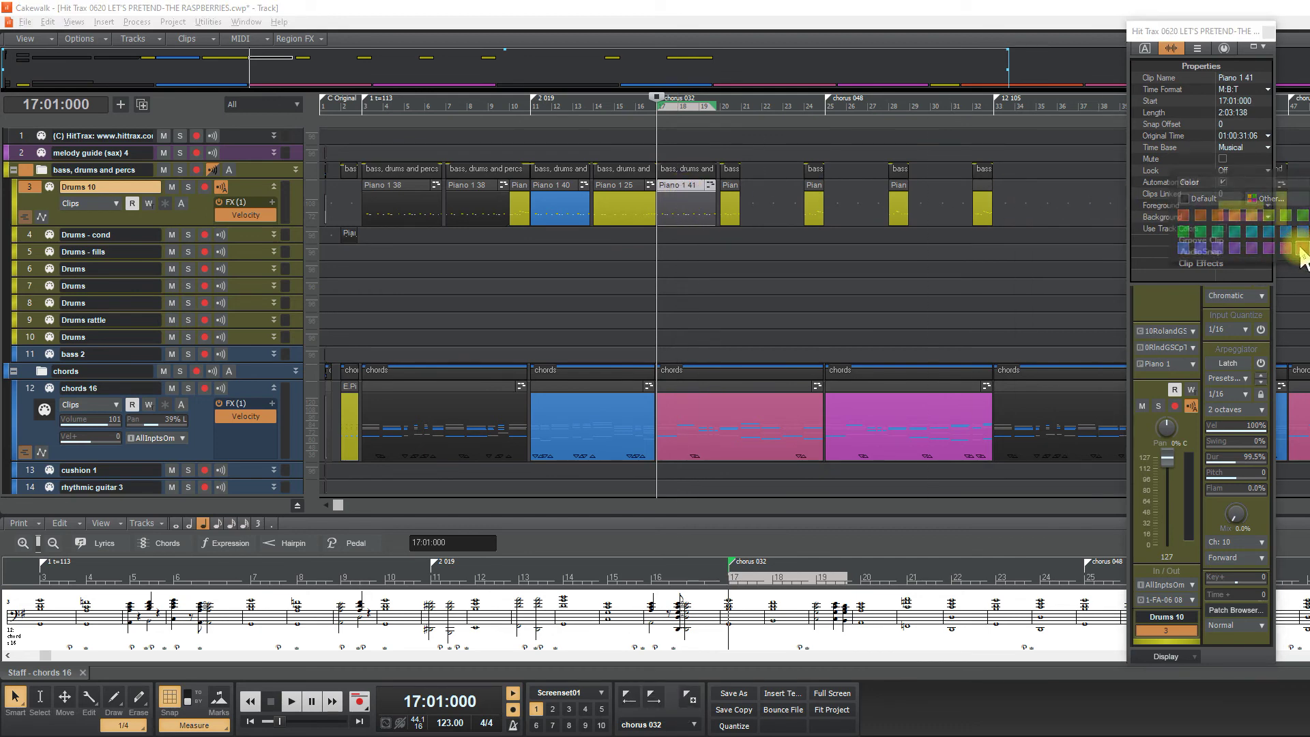
# Step: Copy the pink Piano 1 41 clip to measures 21, 25 and 29
pyautogui.click(739, 272)
pyautogui.moveTo(682, 196); pyautogui.dragTo(767, 199)
pyautogui.keyDown('ctrl'); pyautogui.click(672, 197); pyautogui.keyUp('ctrl')
pyautogui.moveTo(672, 196); pyautogui.dragTo(840, 203)
pyautogui.click(859, 281)
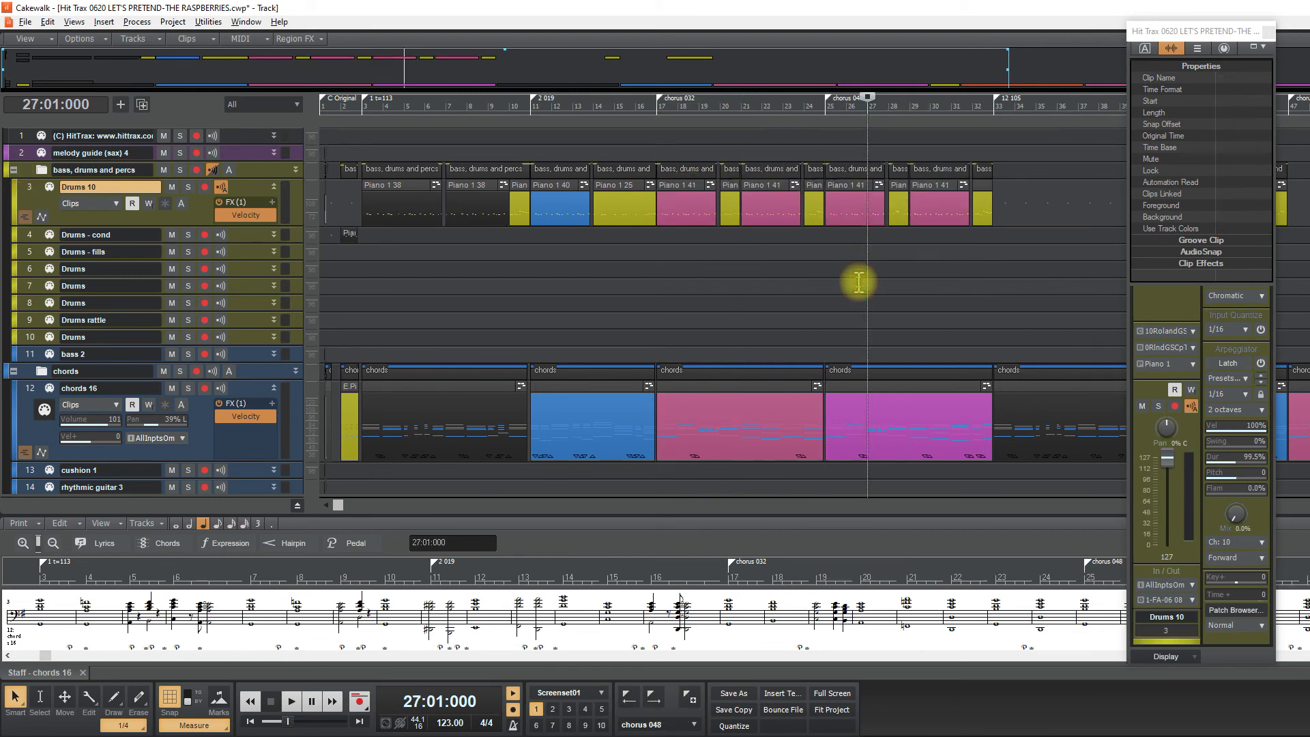
pyautogui.hotkey('ctrl', 'z')
pyautogui.hotkey('ctrl', 'z')
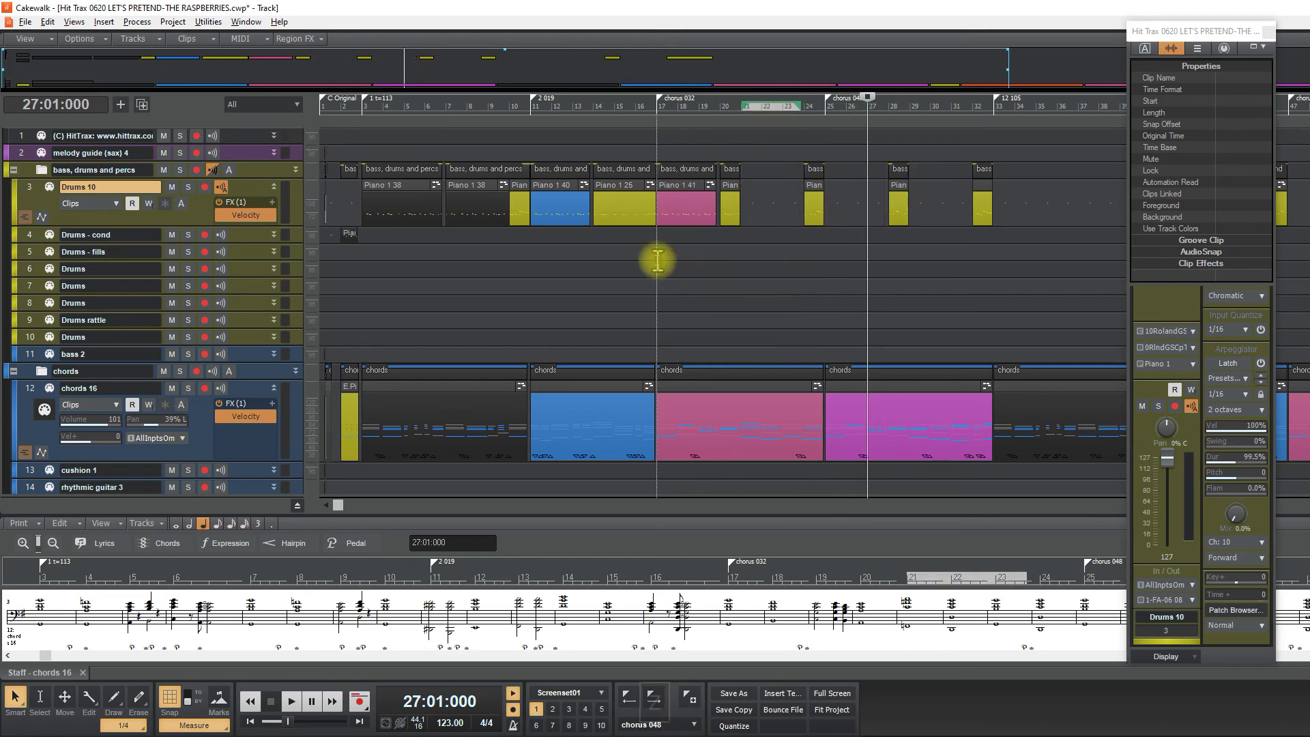
pyautogui.click(656, 259)
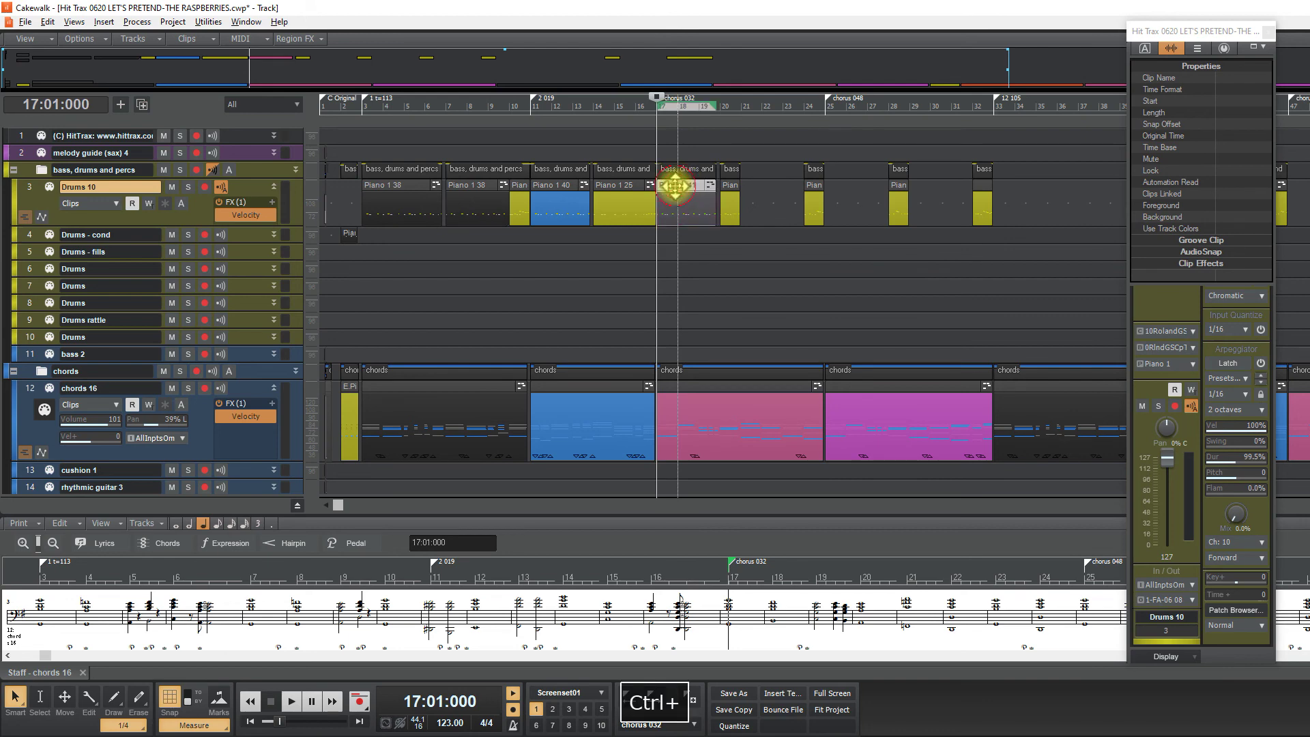
pyautogui.moveTo(675, 186); pyautogui.dragTo(764, 190)
pyautogui.click(772, 255)
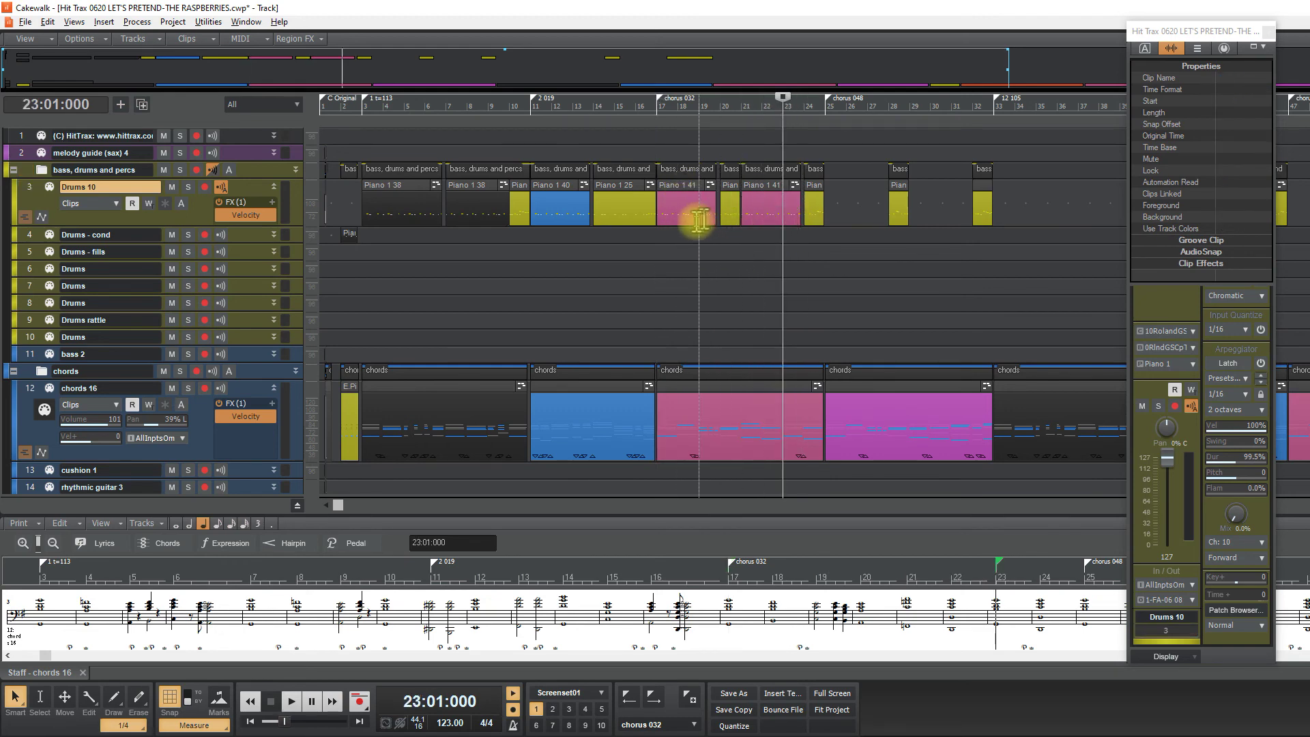
pyautogui.keyDown('ctrl'); pyautogui.click(681, 183); pyautogui.keyUp('ctrl')
pyautogui.keyDown('ctrl'); pyautogui.click(760, 185); pyautogui.keyUp('ctrl')
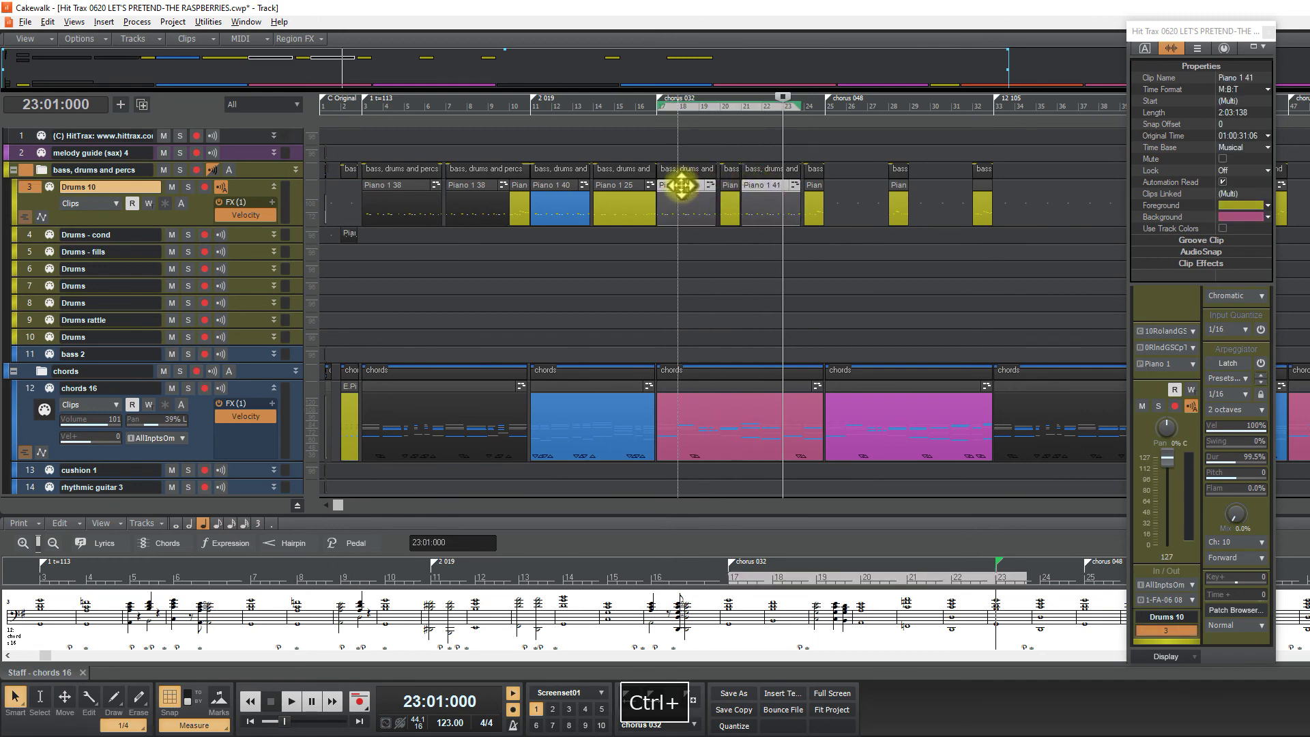
pyautogui.moveTo(679, 183); pyautogui.dragTo(850, 196)
pyautogui.click(823, 241)
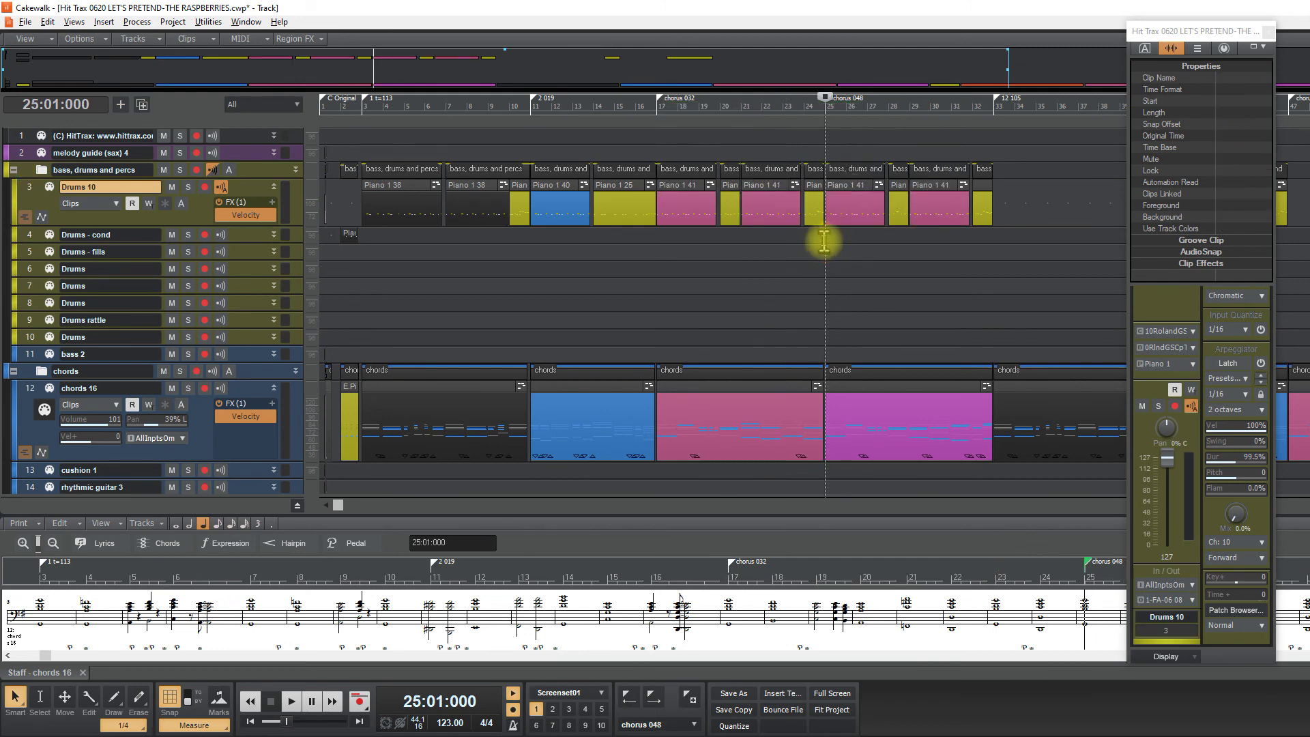
pyautogui.hotkey('alt', 'space')
pyautogui.click(824, 235)
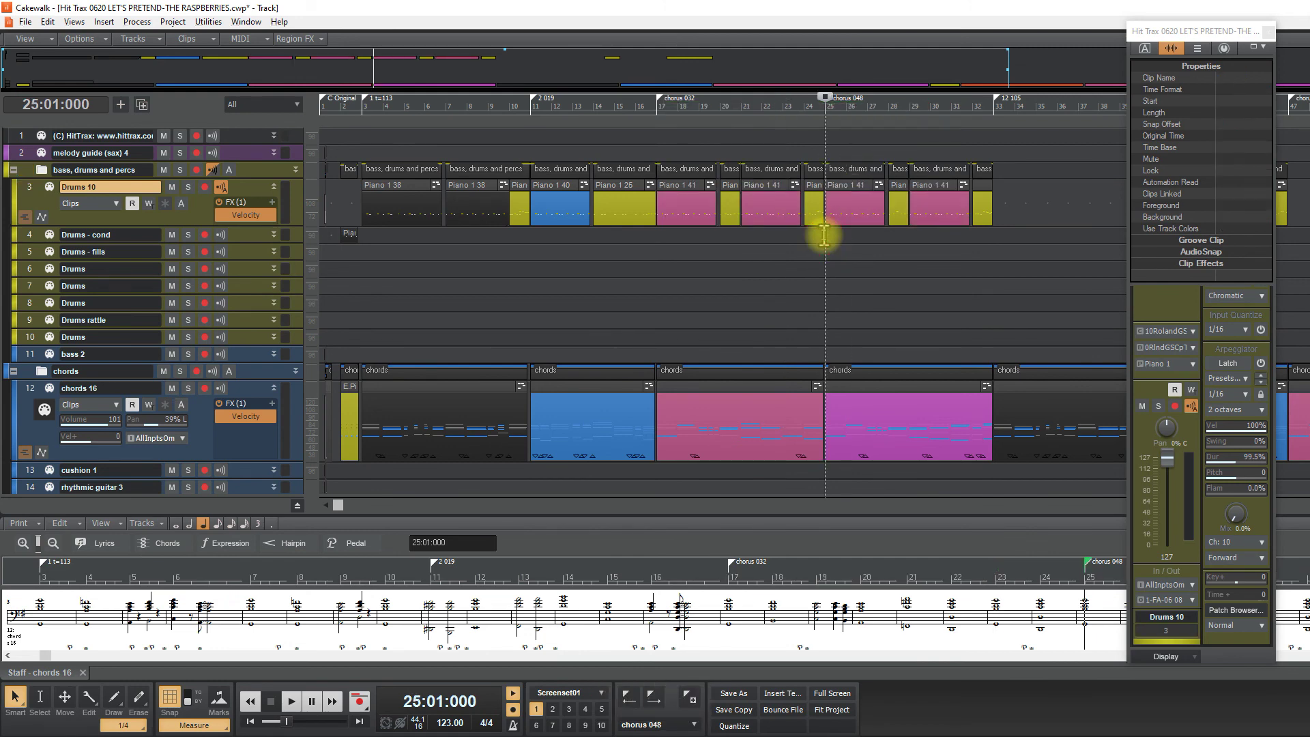
pyautogui.press('space')
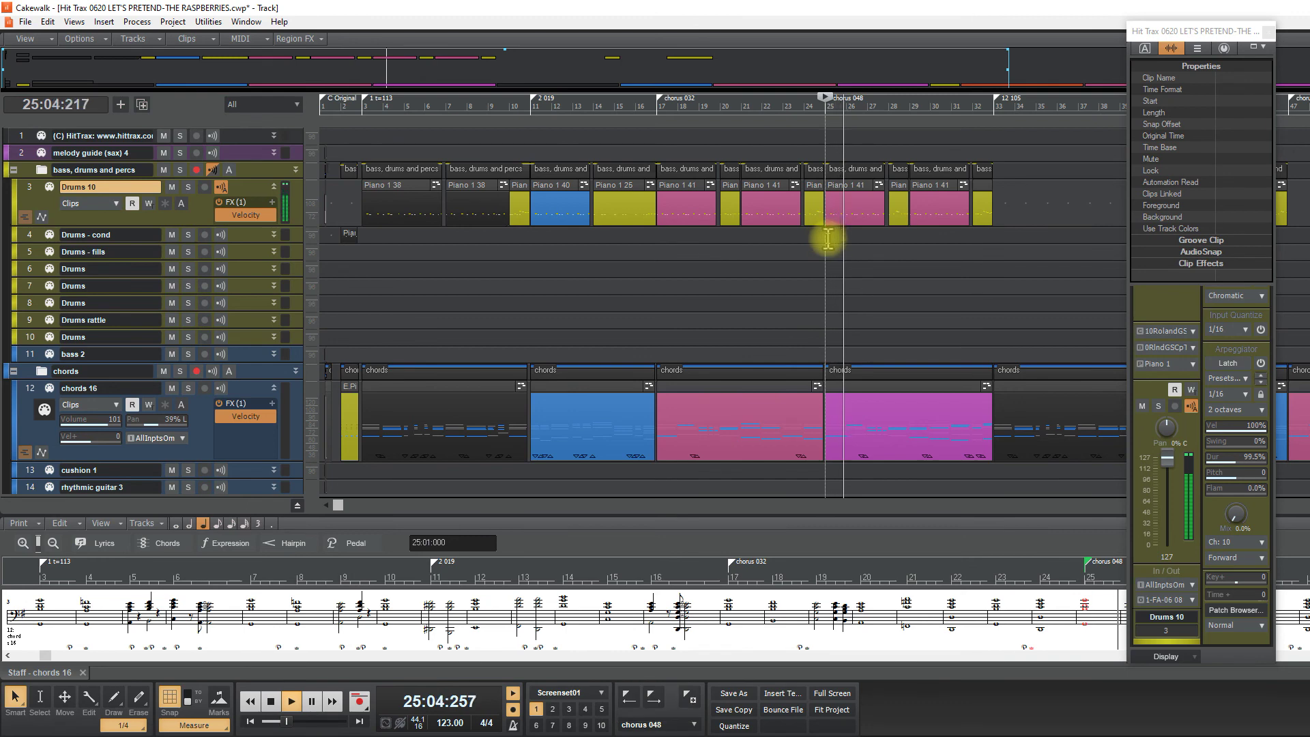
pyautogui.press('space')
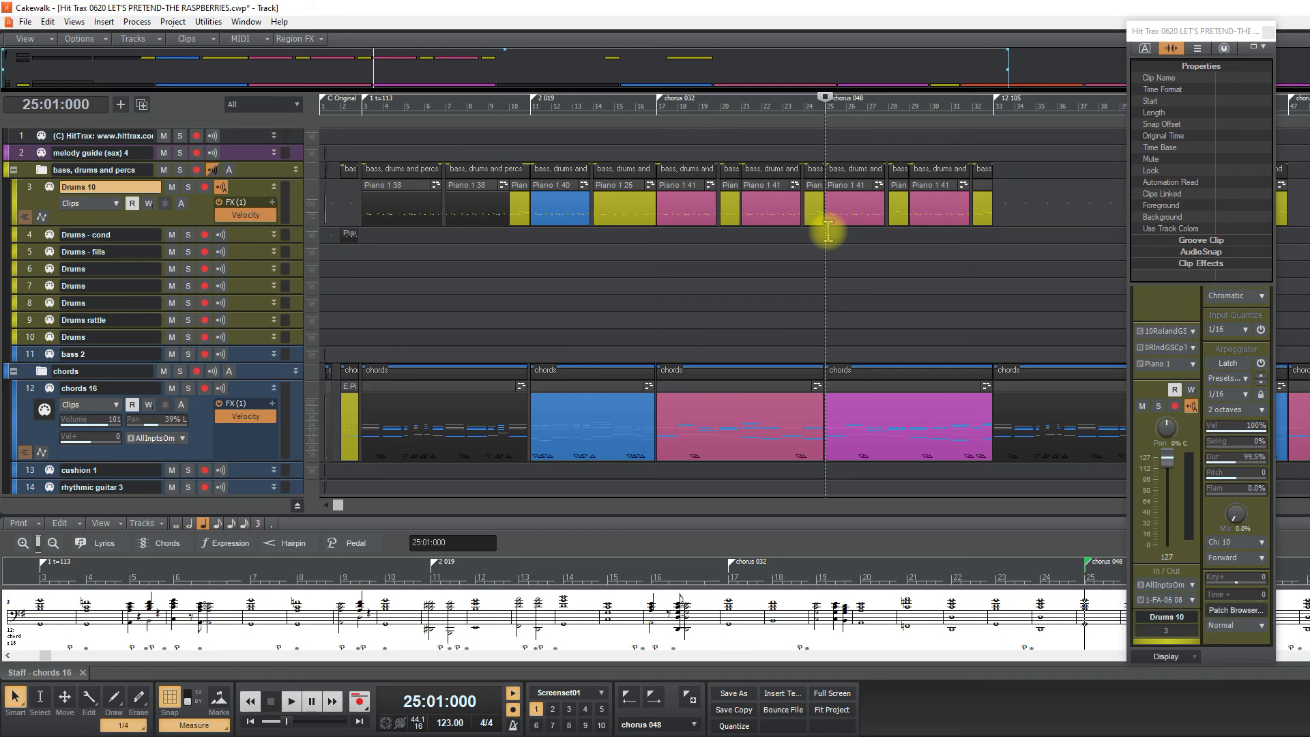
# Step: Save the project with the pink chorus drum copies
pyautogui.hscroll(3, 839, 233)
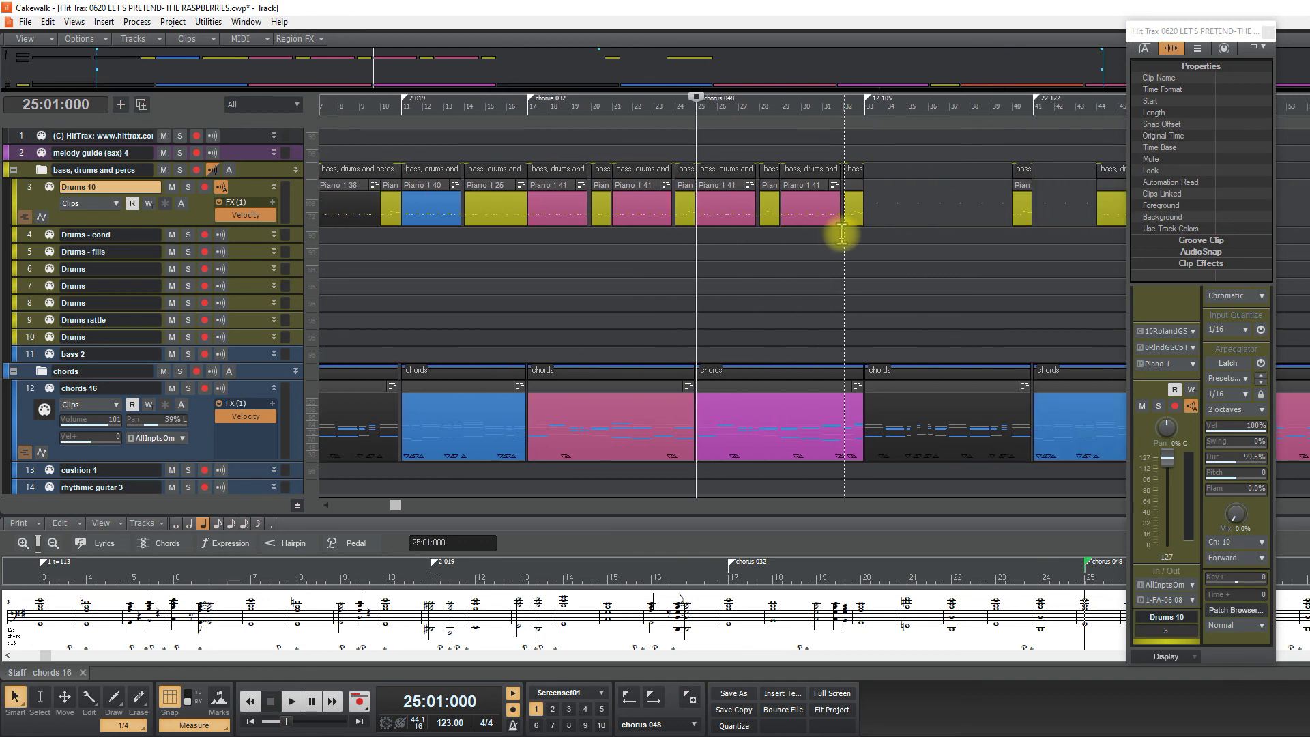
pyautogui.hotkey('ctrl', 's')
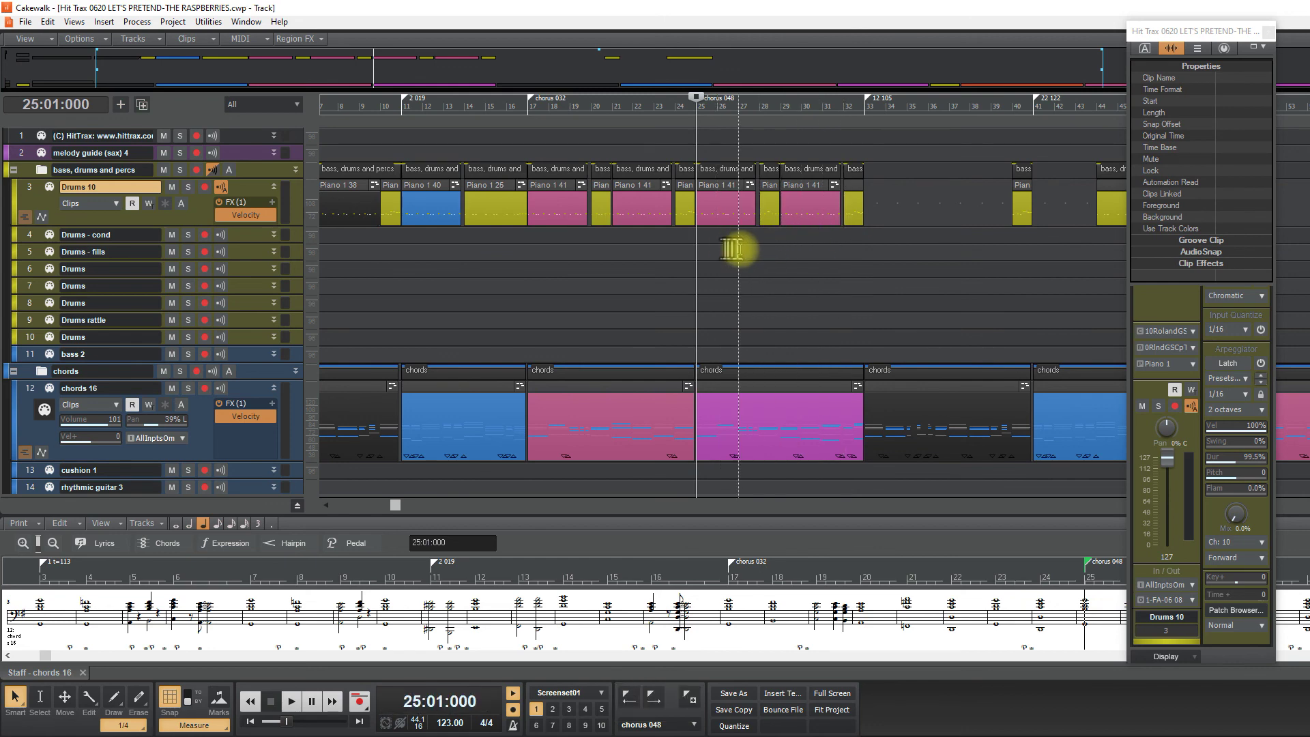
pyautogui.hscroll(3, 779, 289)
pyautogui.hscroll(-4, 777, 292)
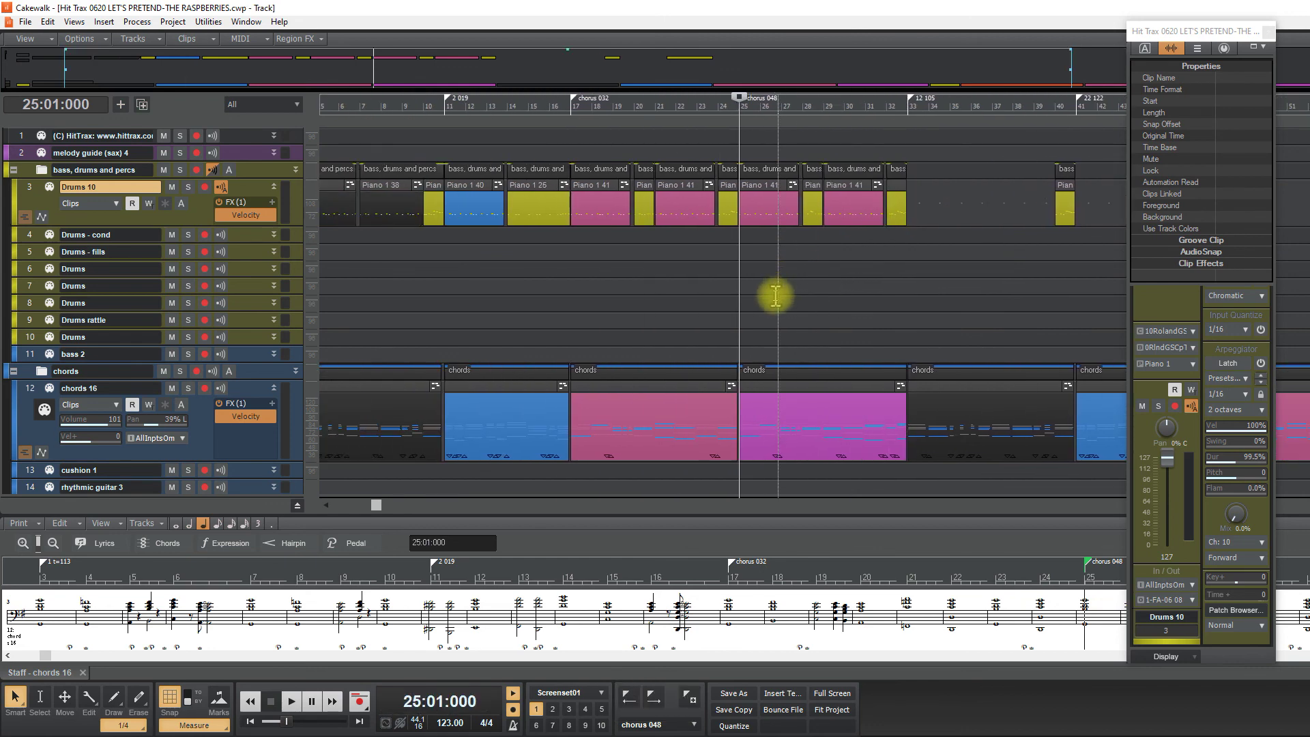
pyautogui.hotkey('ctrl', 's')
# Step: Play the drums back from measure 31, then set the now time to measure 33
pyautogui.press('space')
pyautogui.click(868, 272)
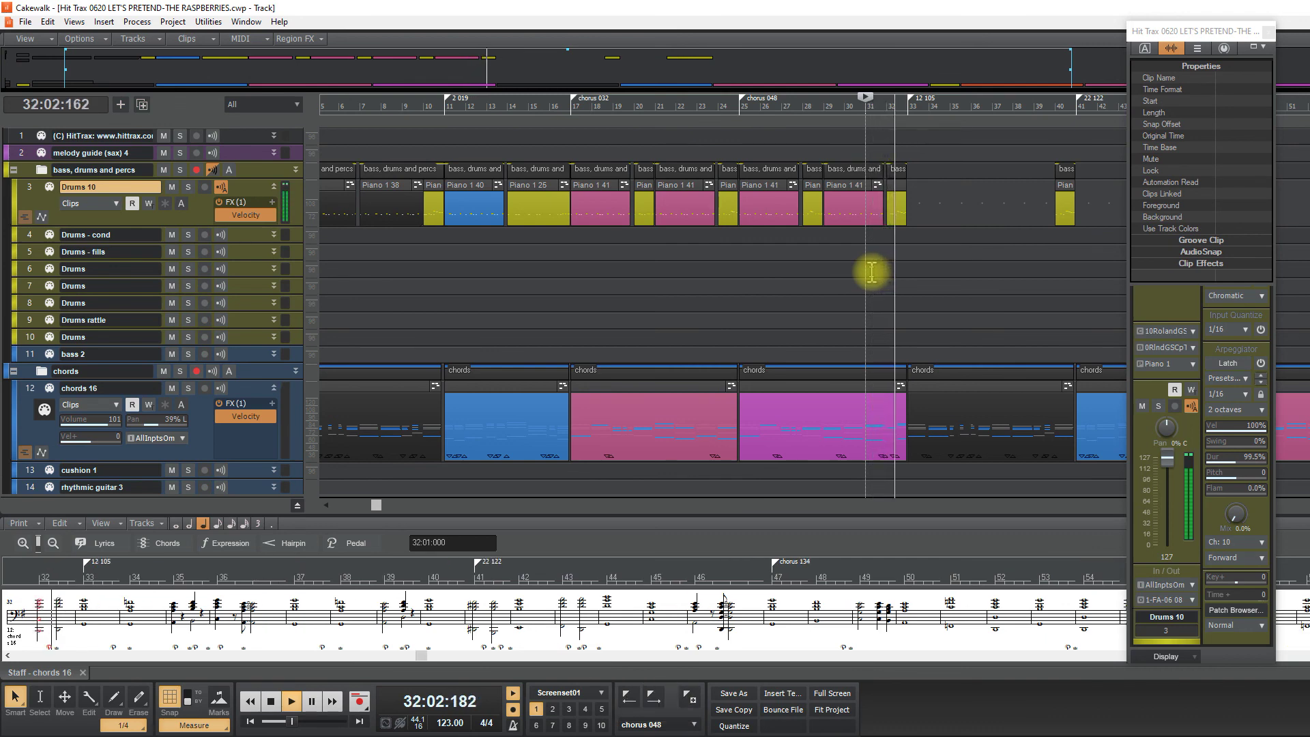
pyautogui.press('space')
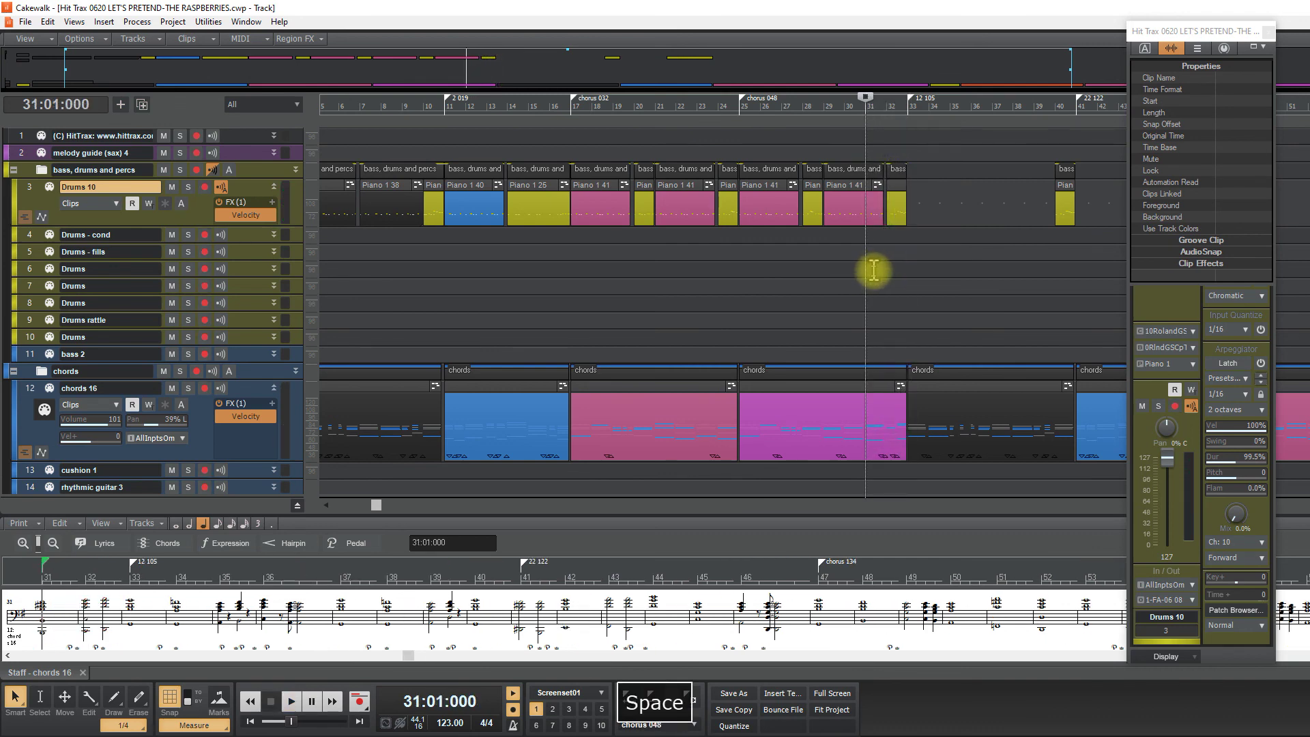
pyautogui.hscroll(6, 873, 270)
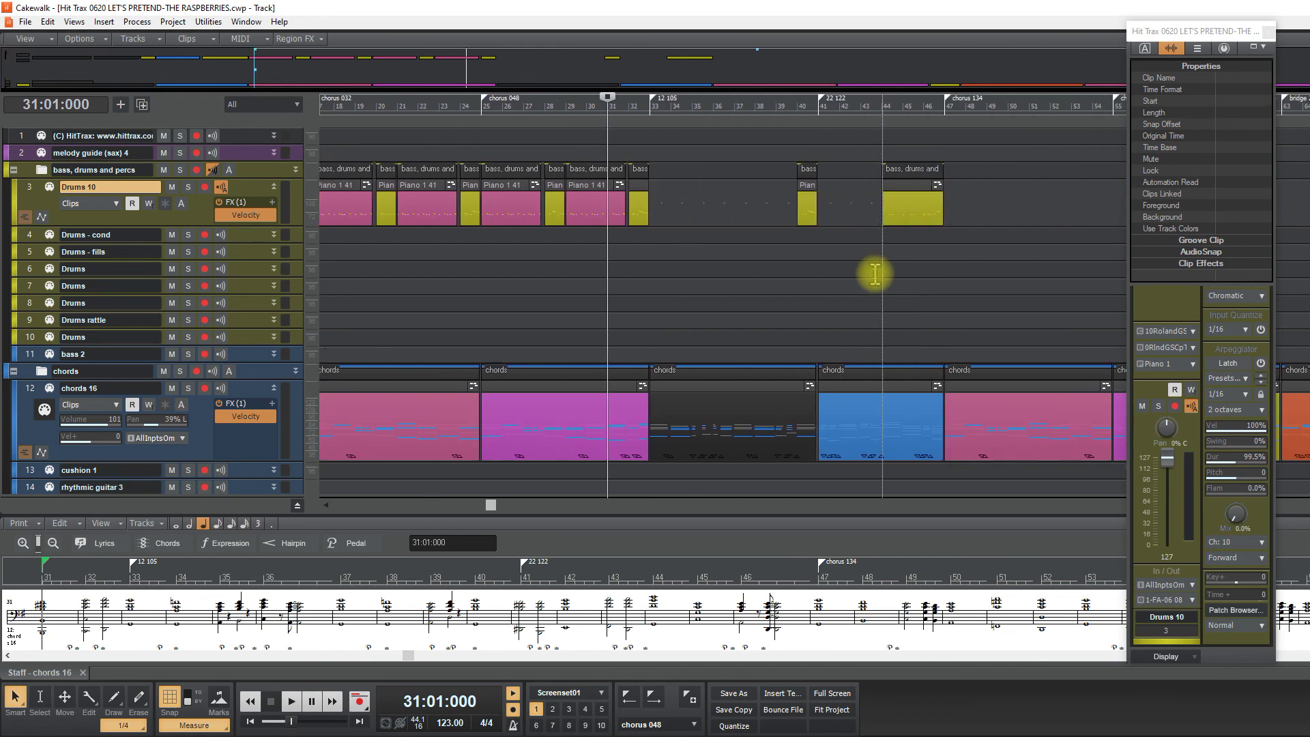
pyautogui.hscroll(4, 873, 271)
pyautogui.click(484, 249)
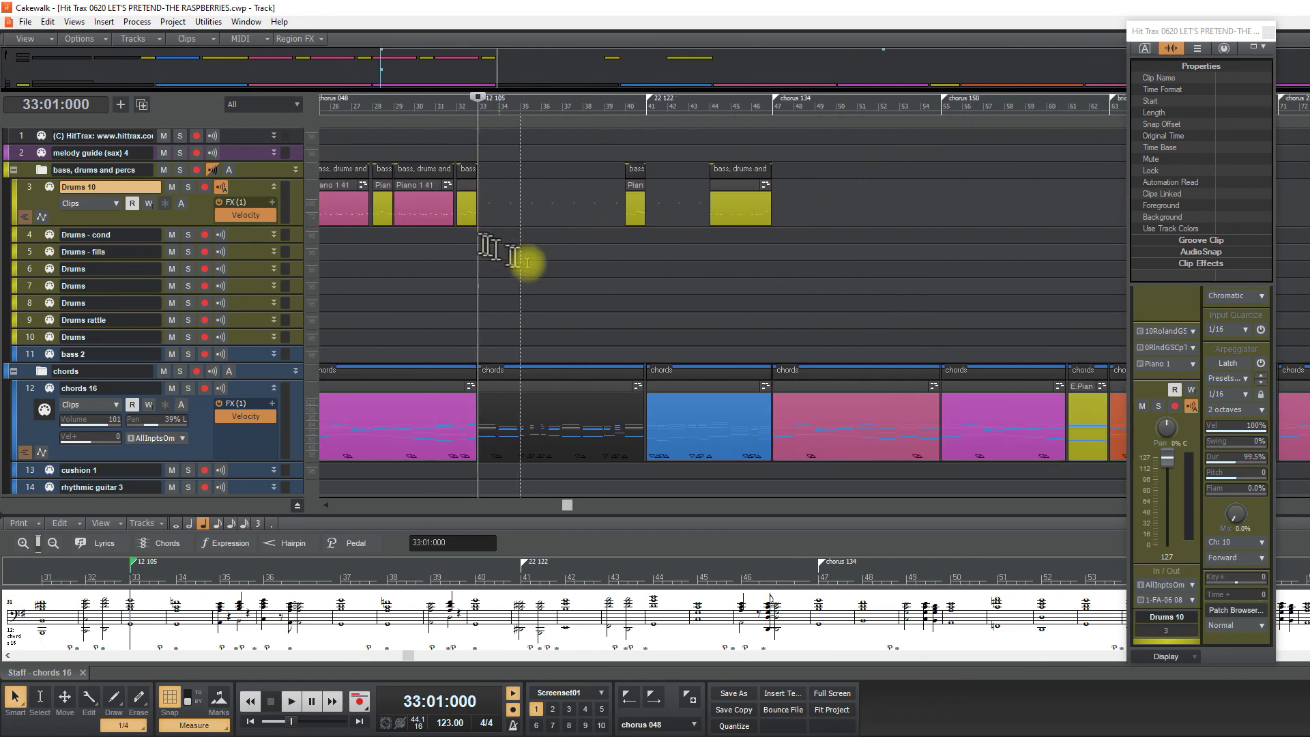
pyautogui.hscroll(-12, 539, 270)
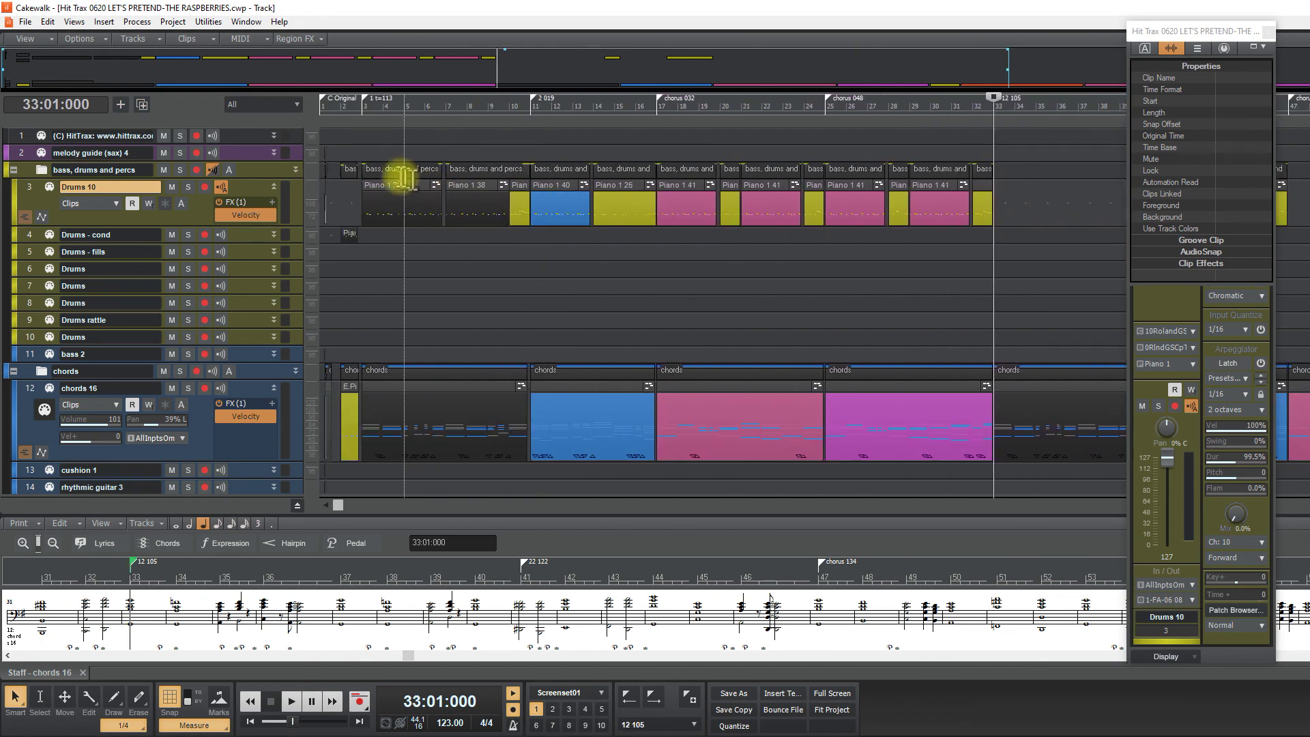
# Step: Copy both Piano 1 38 clips and the blue Piano 1 40 clip to start at measure 33
pyautogui.click(405, 179)
pyautogui.keyDown('ctrl'); pyautogui.click(468, 185); pyautogui.keyUp('ctrl')
pyautogui.keyDown('ctrl'); pyautogui.click(555, 198); pyautogui.keyUp('ctrl')
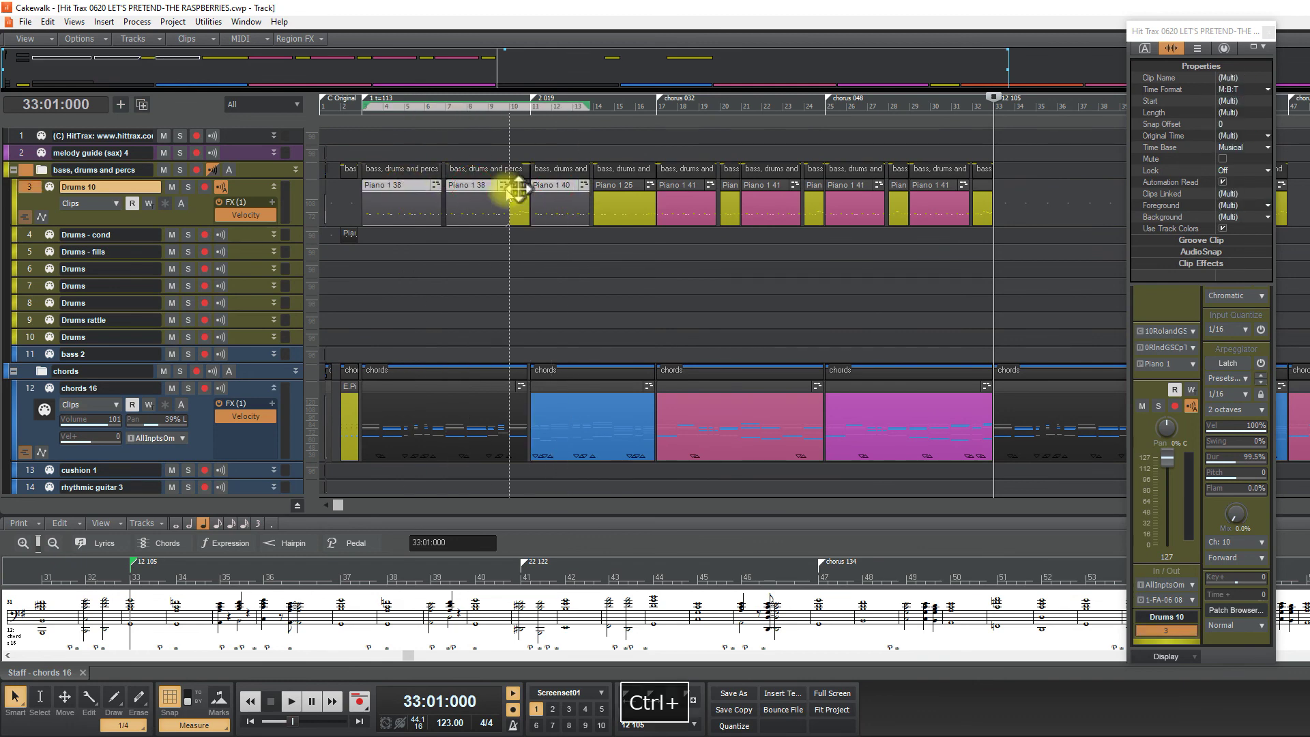
pyautogui.moveTo(402, 187); pyautogui.dragTo(1027, 198)
# Step: Play the copied drums back from measure 39
pyautogui.hscroll(5, 1019, 277)
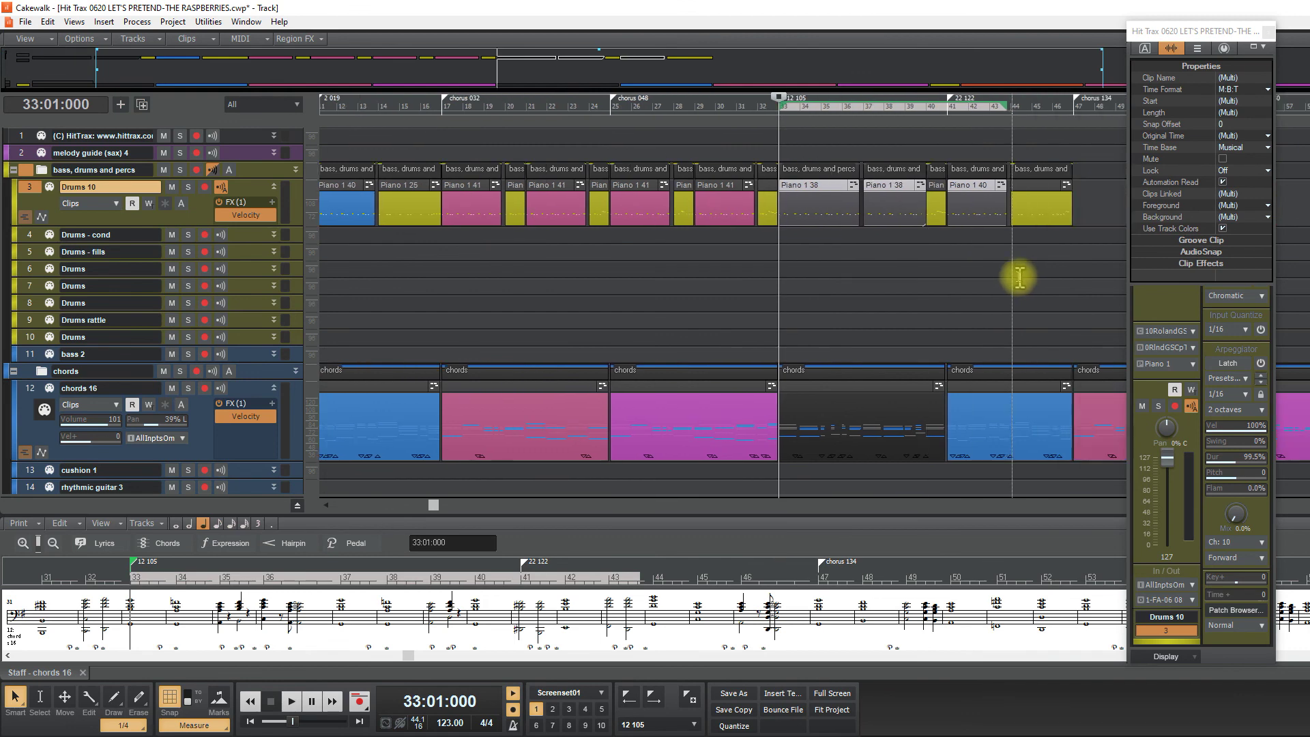
pyautogui.hscroll(4, 1019, 278)
pyautogui.click(720, 240)
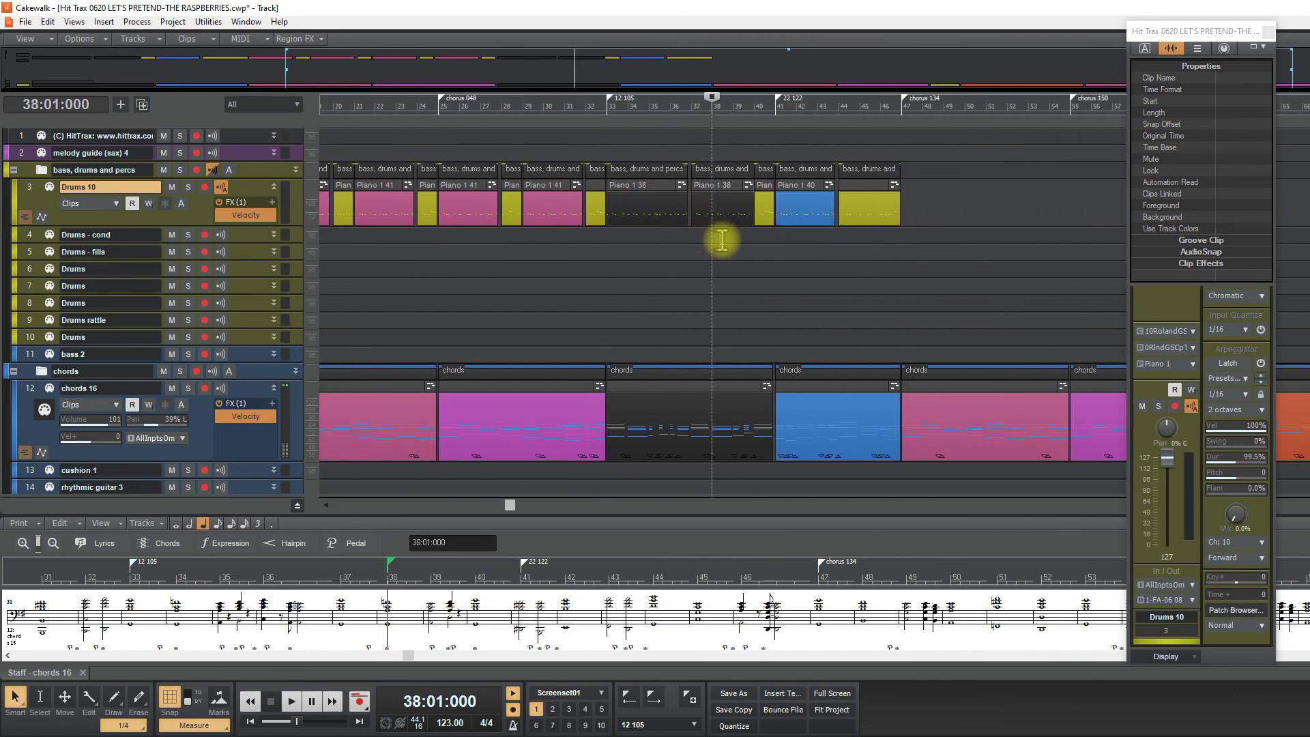
pyautogui.press('space')
pyautogui.hotkey('ctrl', 'Right')
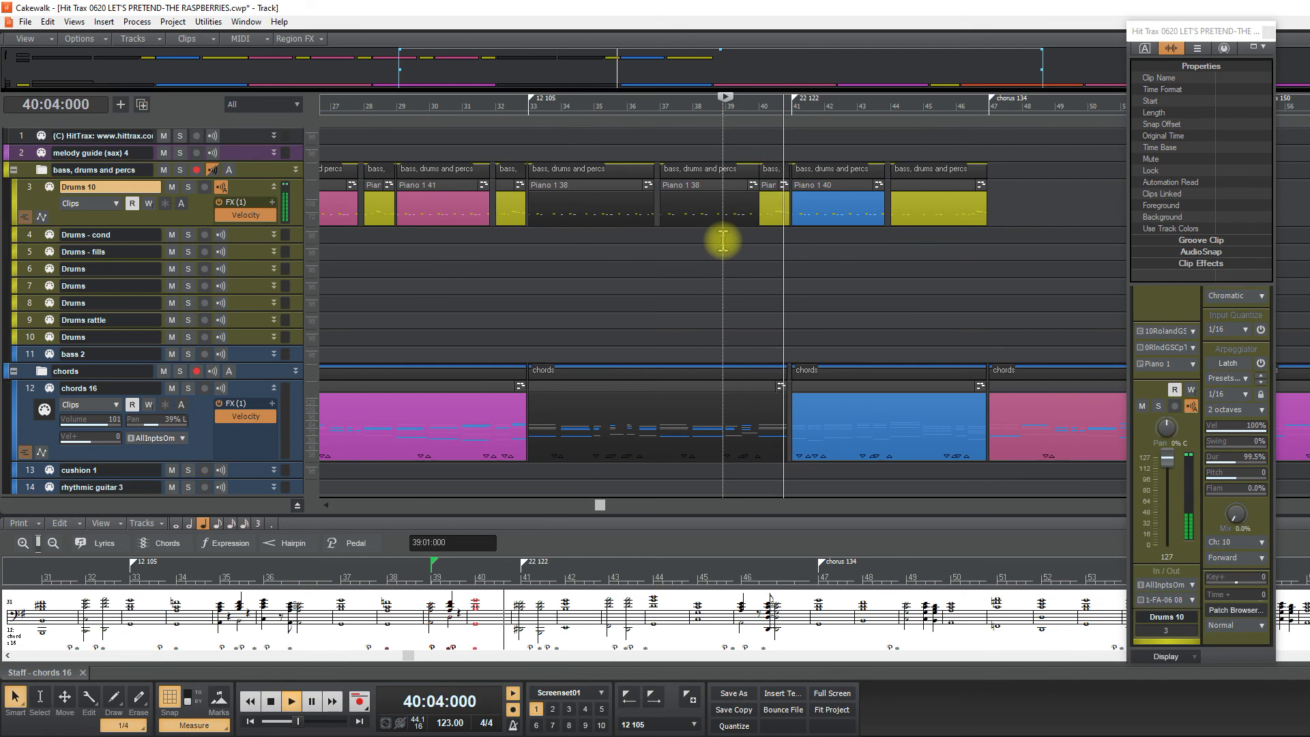
pyautogui.hotkey('ctrl', 'Left')
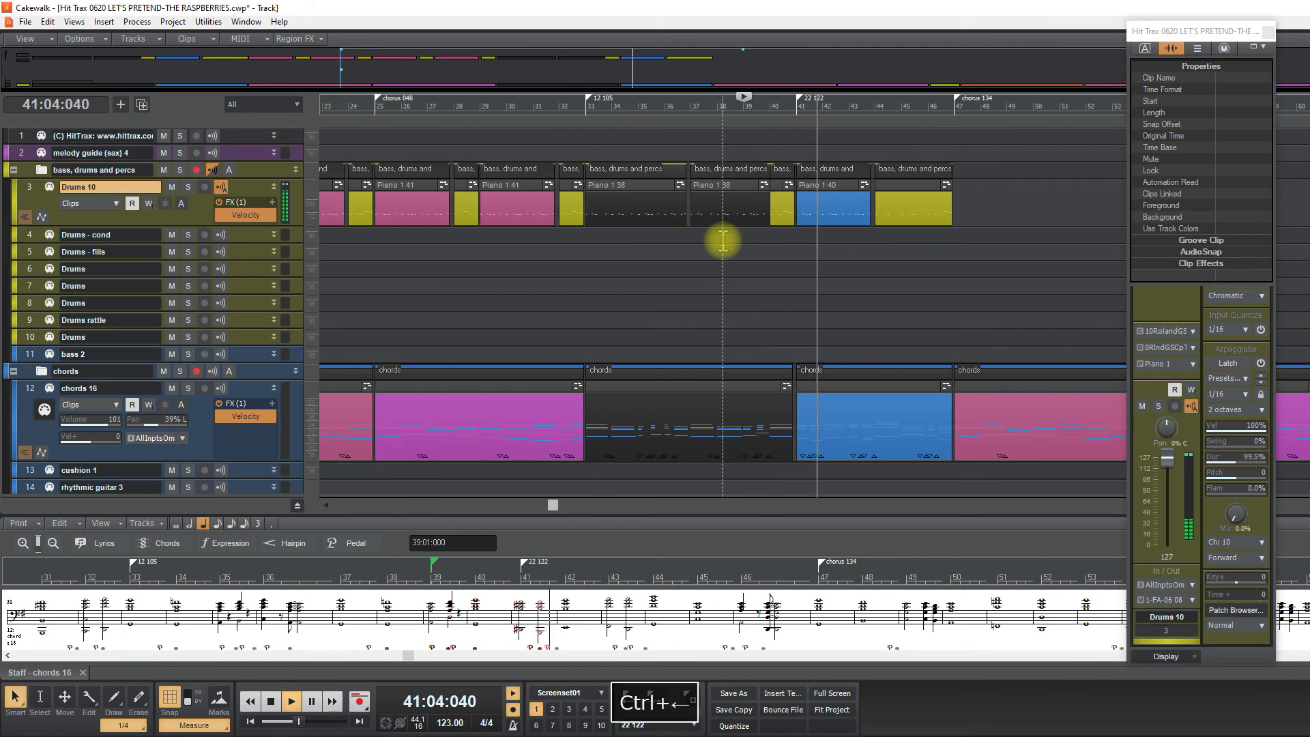
pyautogui.press('space')
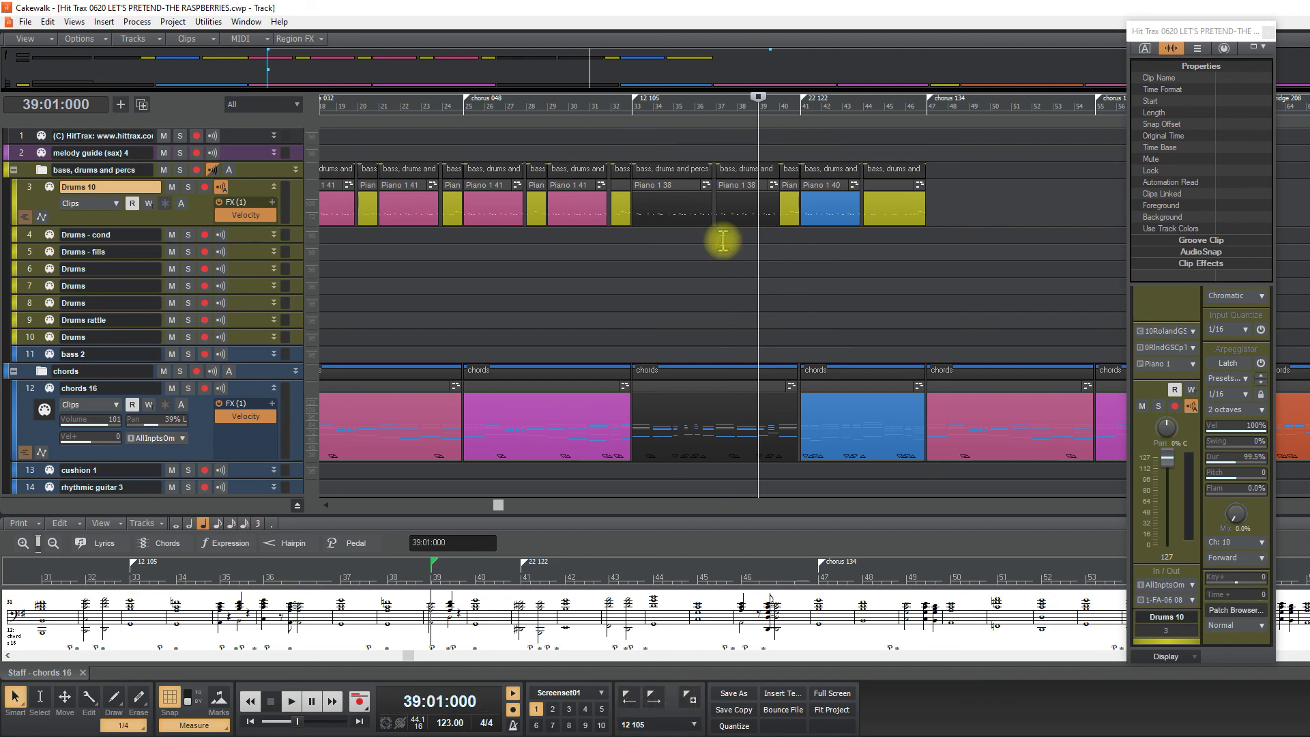
# Step: Scroll to the clips ending around measure 47 and save the project
pyautogui.hscroll(3, 848, 278)
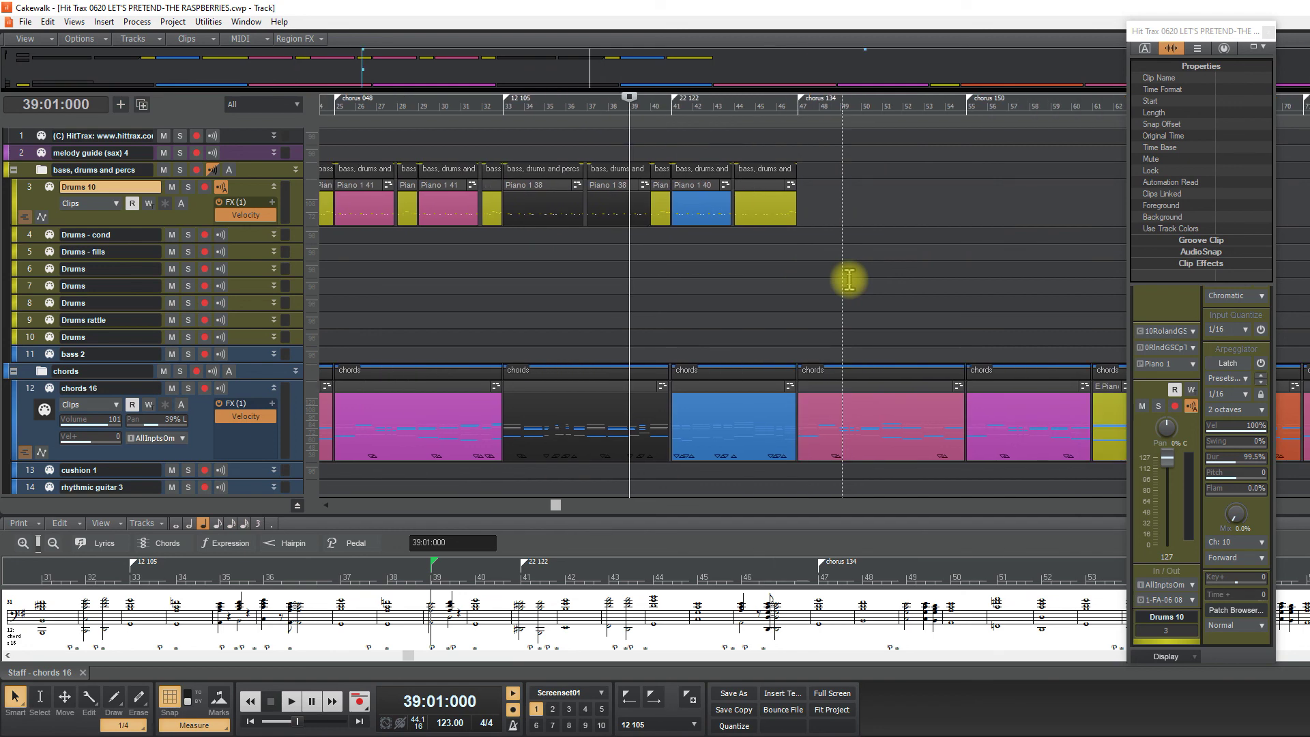
pyautogui.hscroll(3, 849, 278)
pyautogui.hotkey('ctrl', 's')
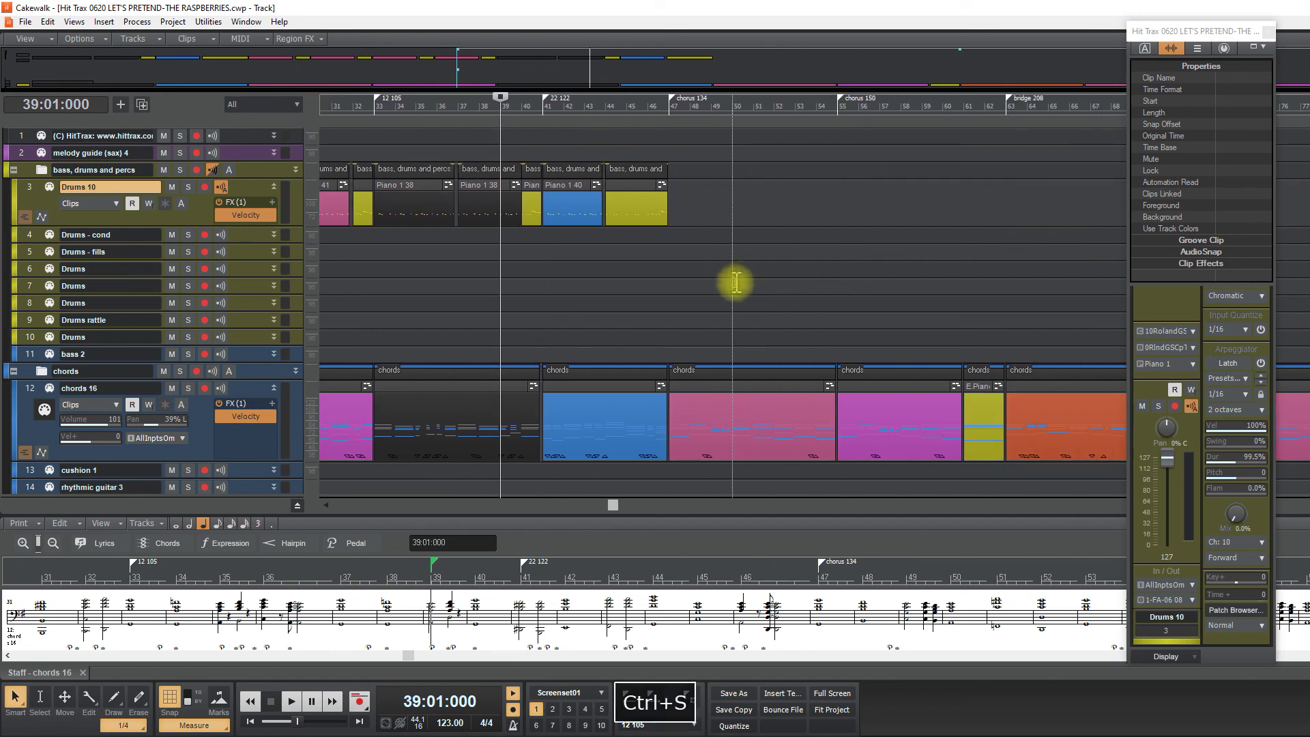